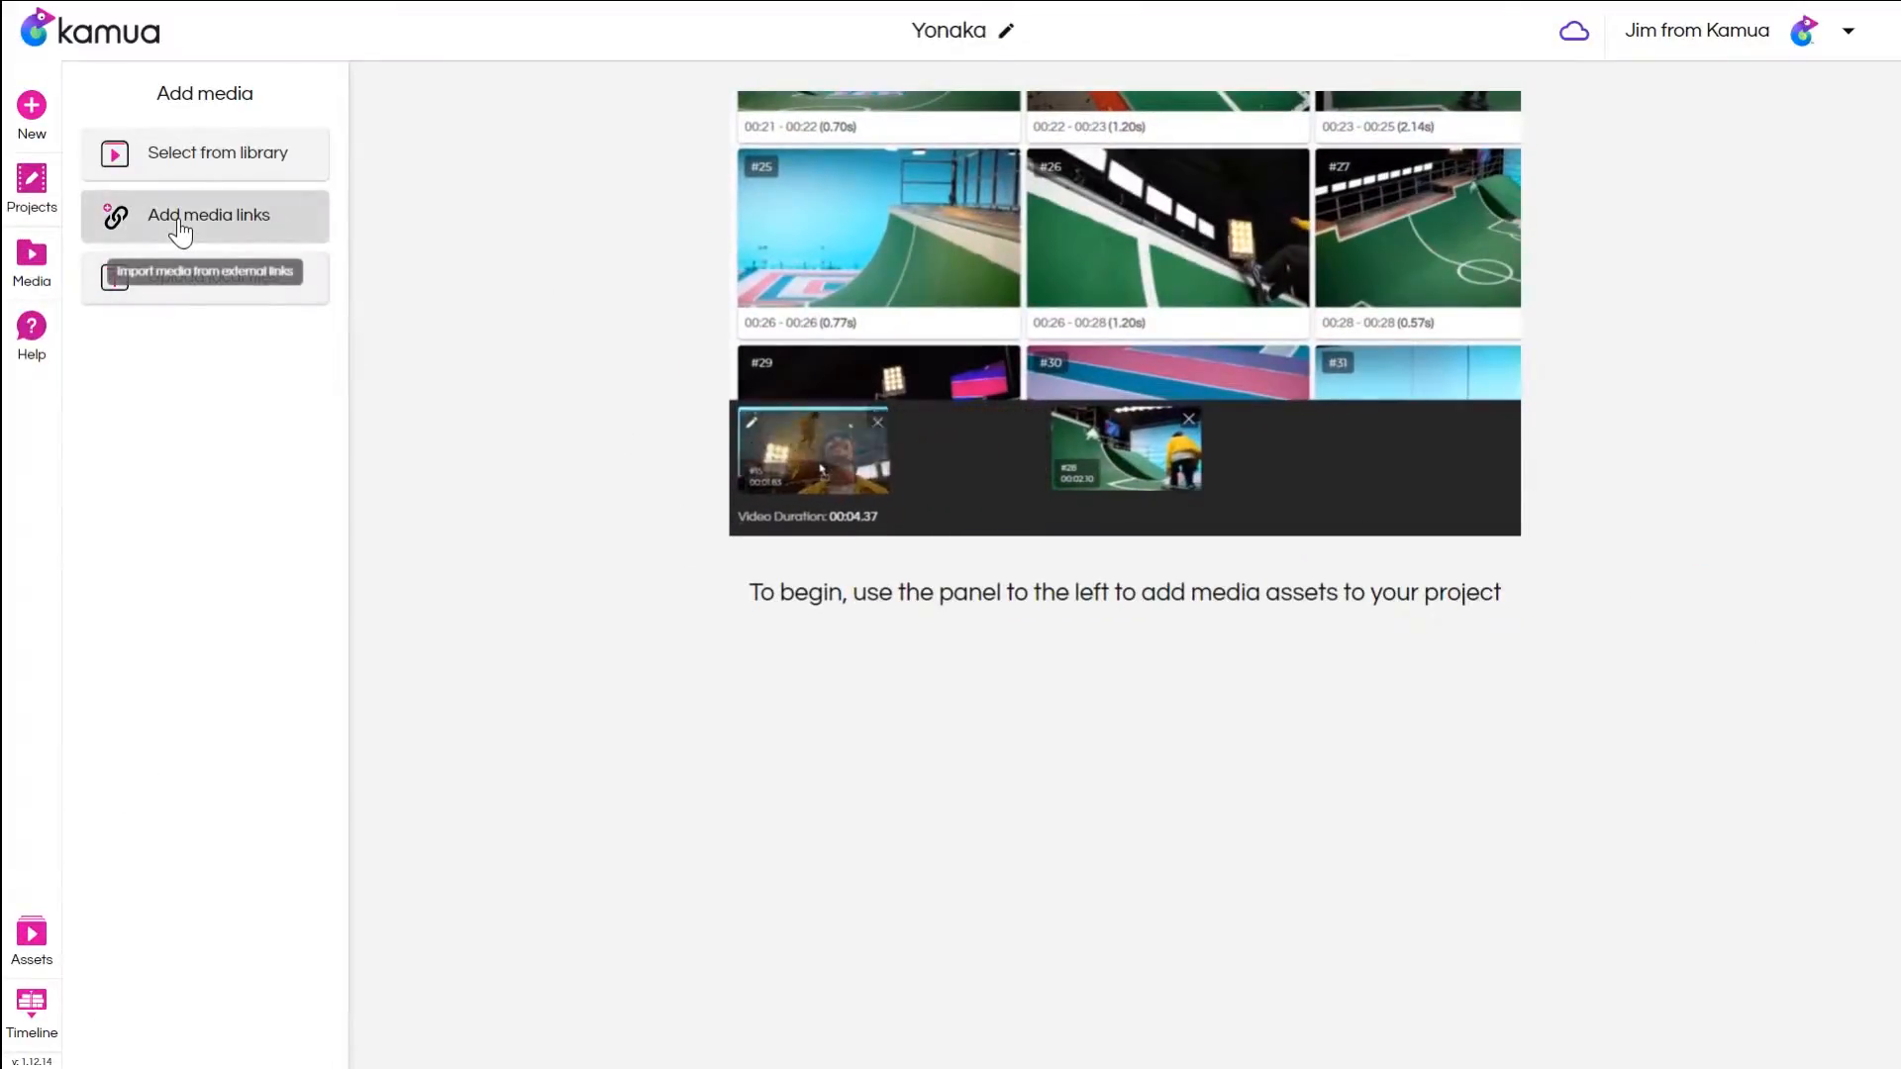
{"action": "left_click", "coordinate": [180, 230]}
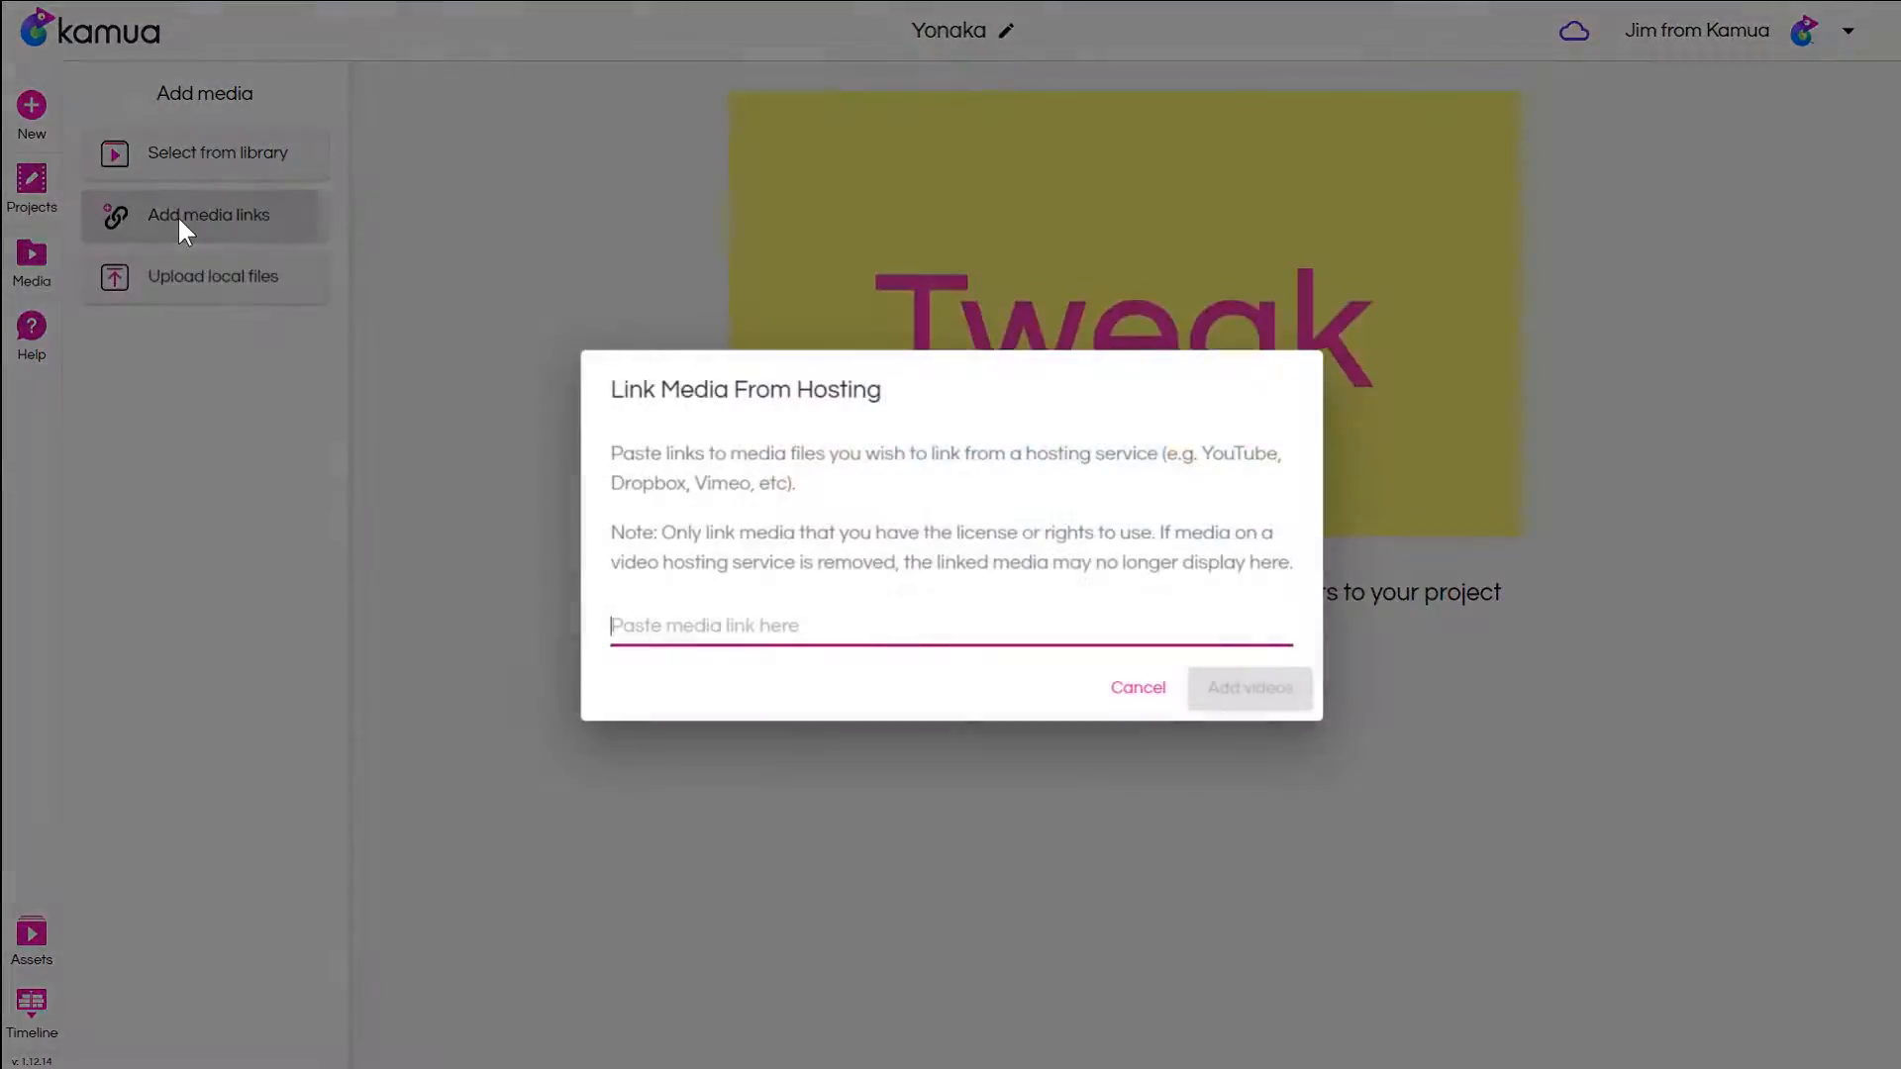
{"action": "type", "text": "https://www.youtube.com/watch?v=9KqlqVLABgo"}
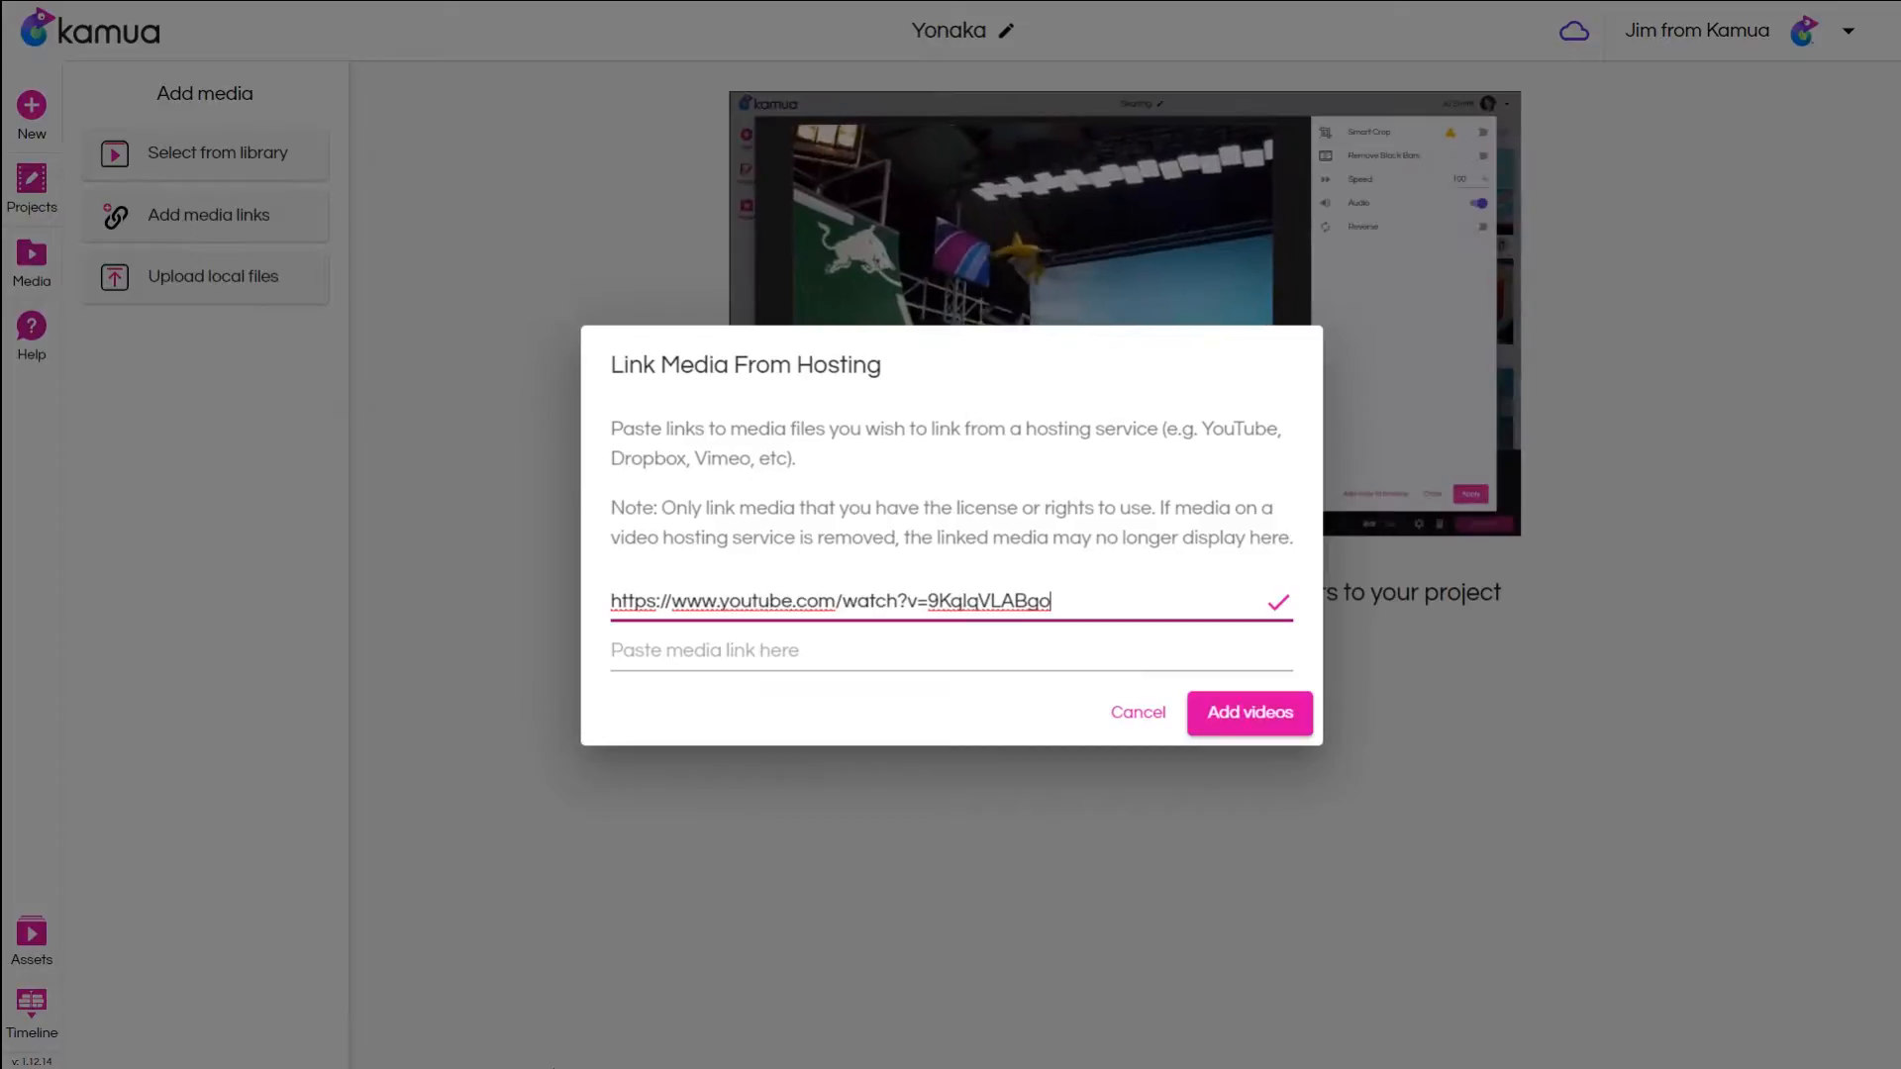
{"action": "left_click", "coordinate": [1201, 715]}
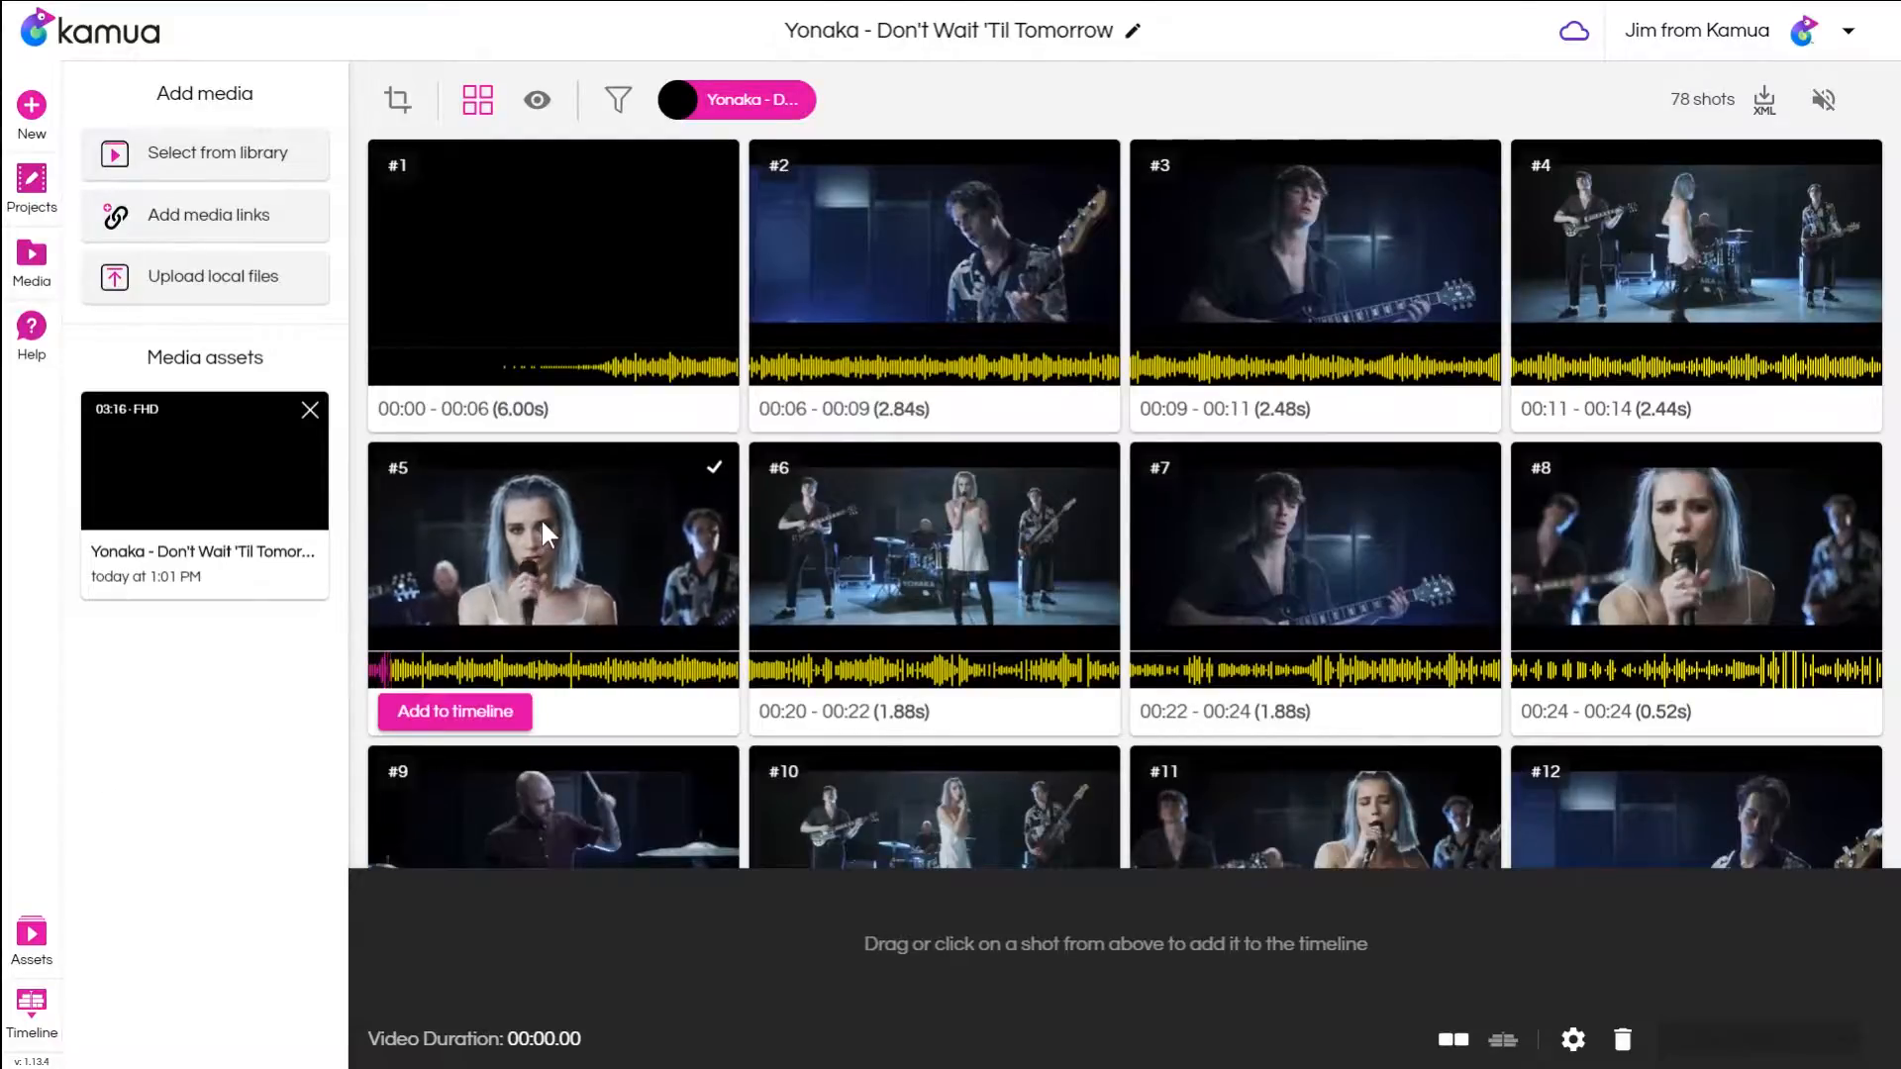
Add shots #52, #51 and #50 to the timeline and clear the timeline again.
{"action": "scroll", "coordinate": [540, 519], "scroll_direction": "down", "scroll_amount": 12}
{"action": "scroll", "coordinate": [542, 521], "scroll_direction": "down", "scroll_amount": 12}
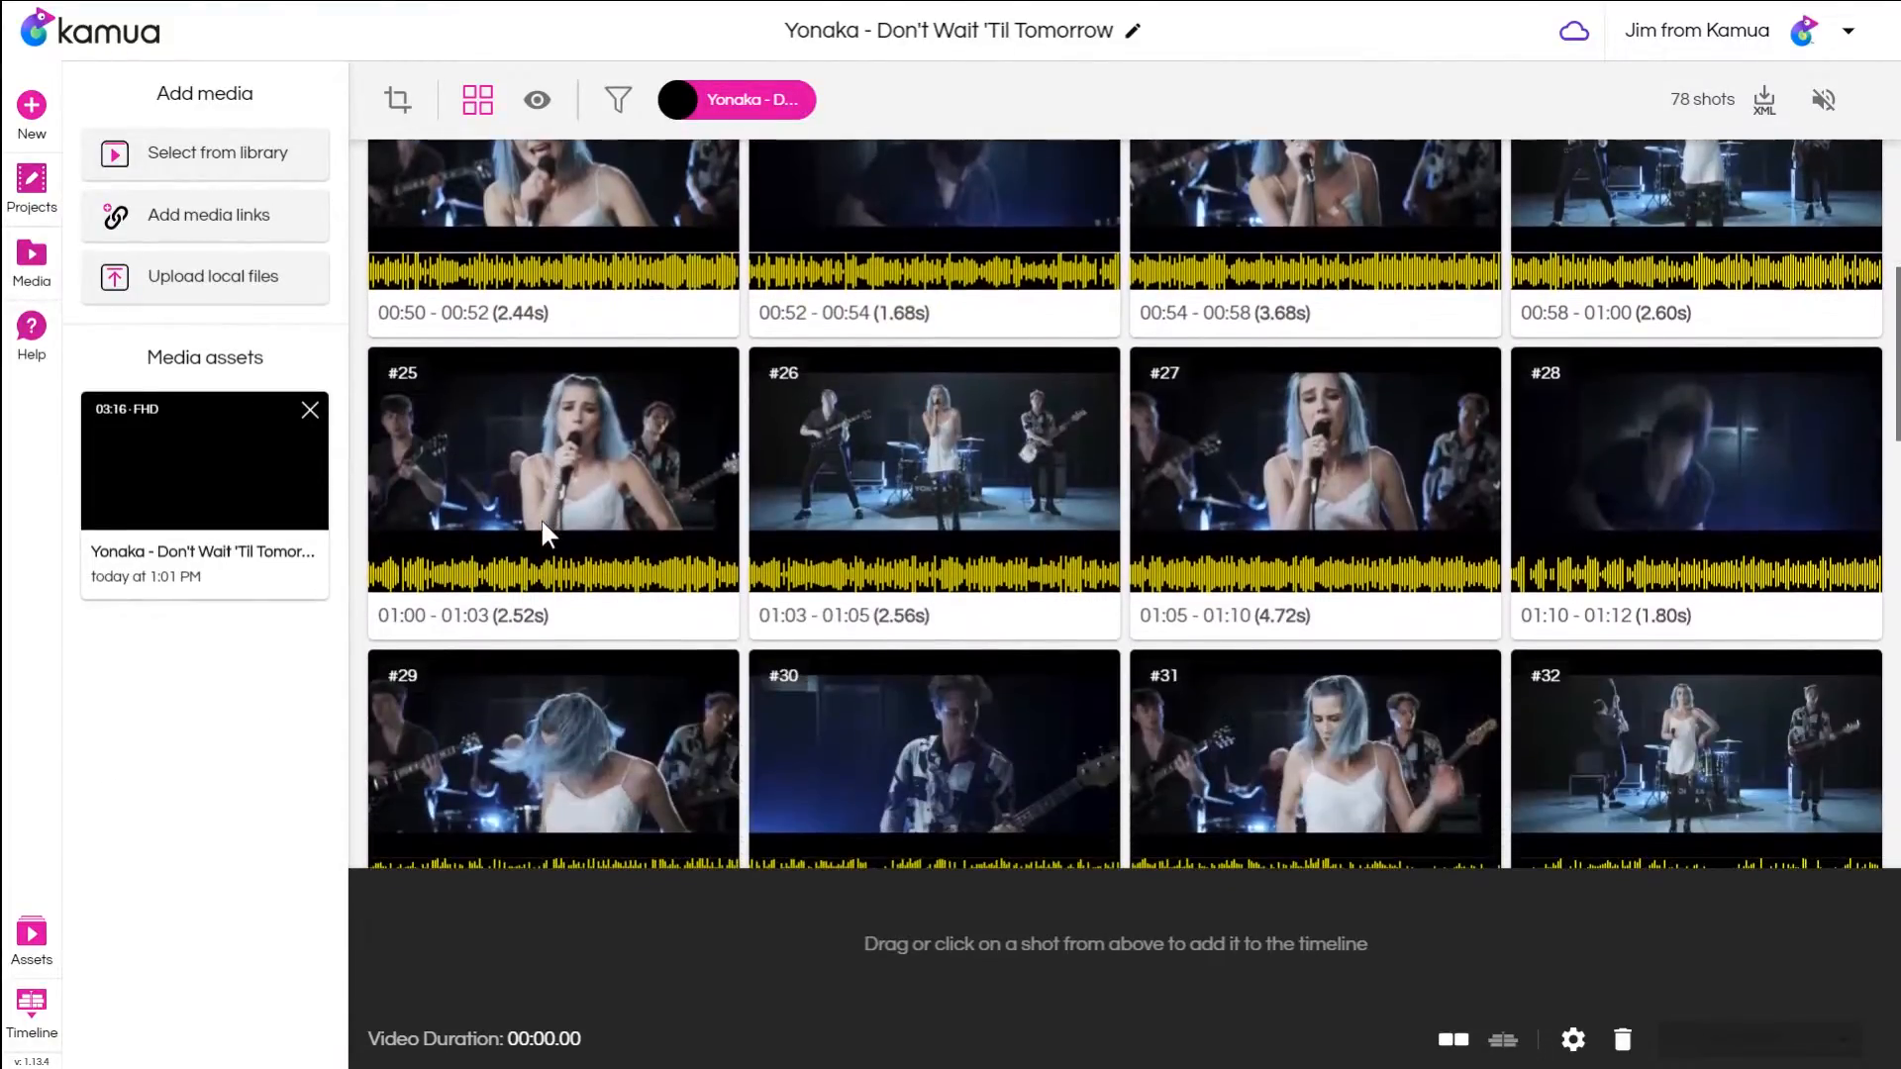
{"action": "scroll", "coordinate": [542, 520], "scroll_direction": "down", "scroll_amount": 4}
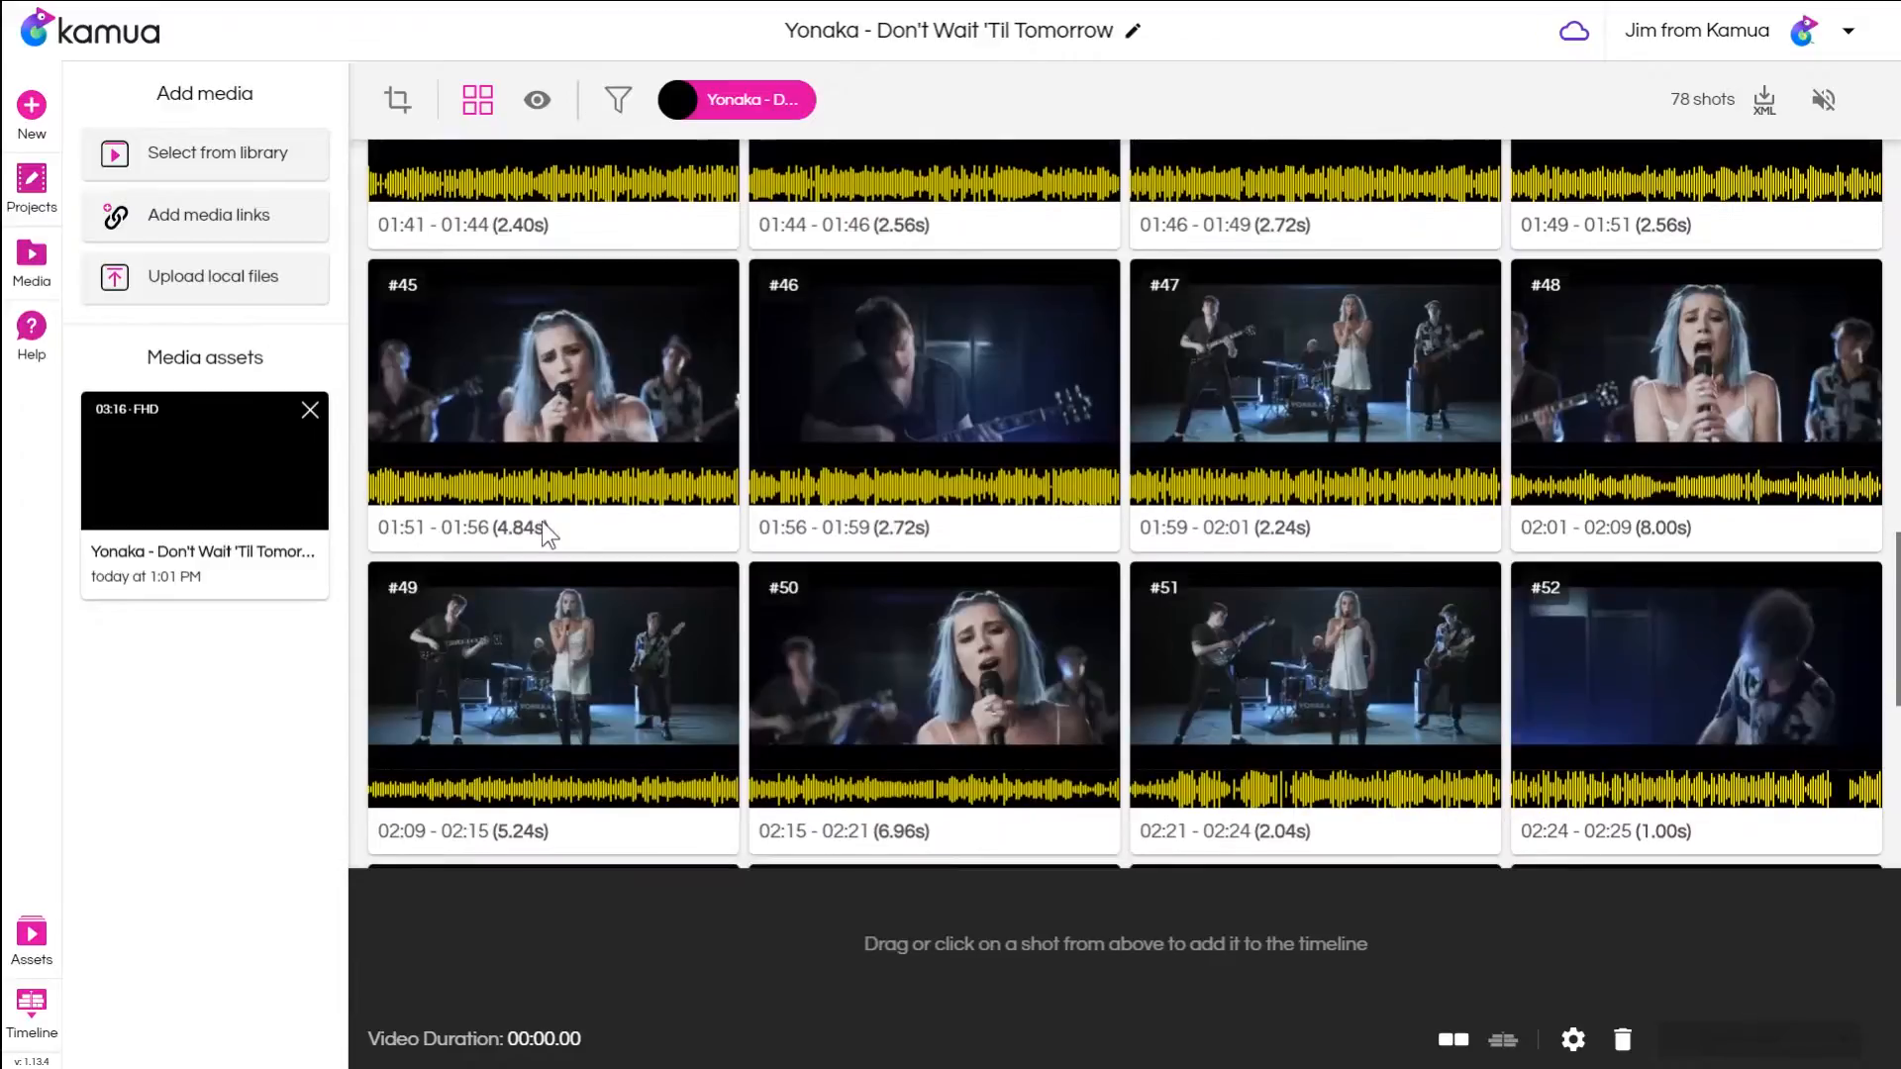
{"action": "mouse_move", "coordinate": [885, 428]}
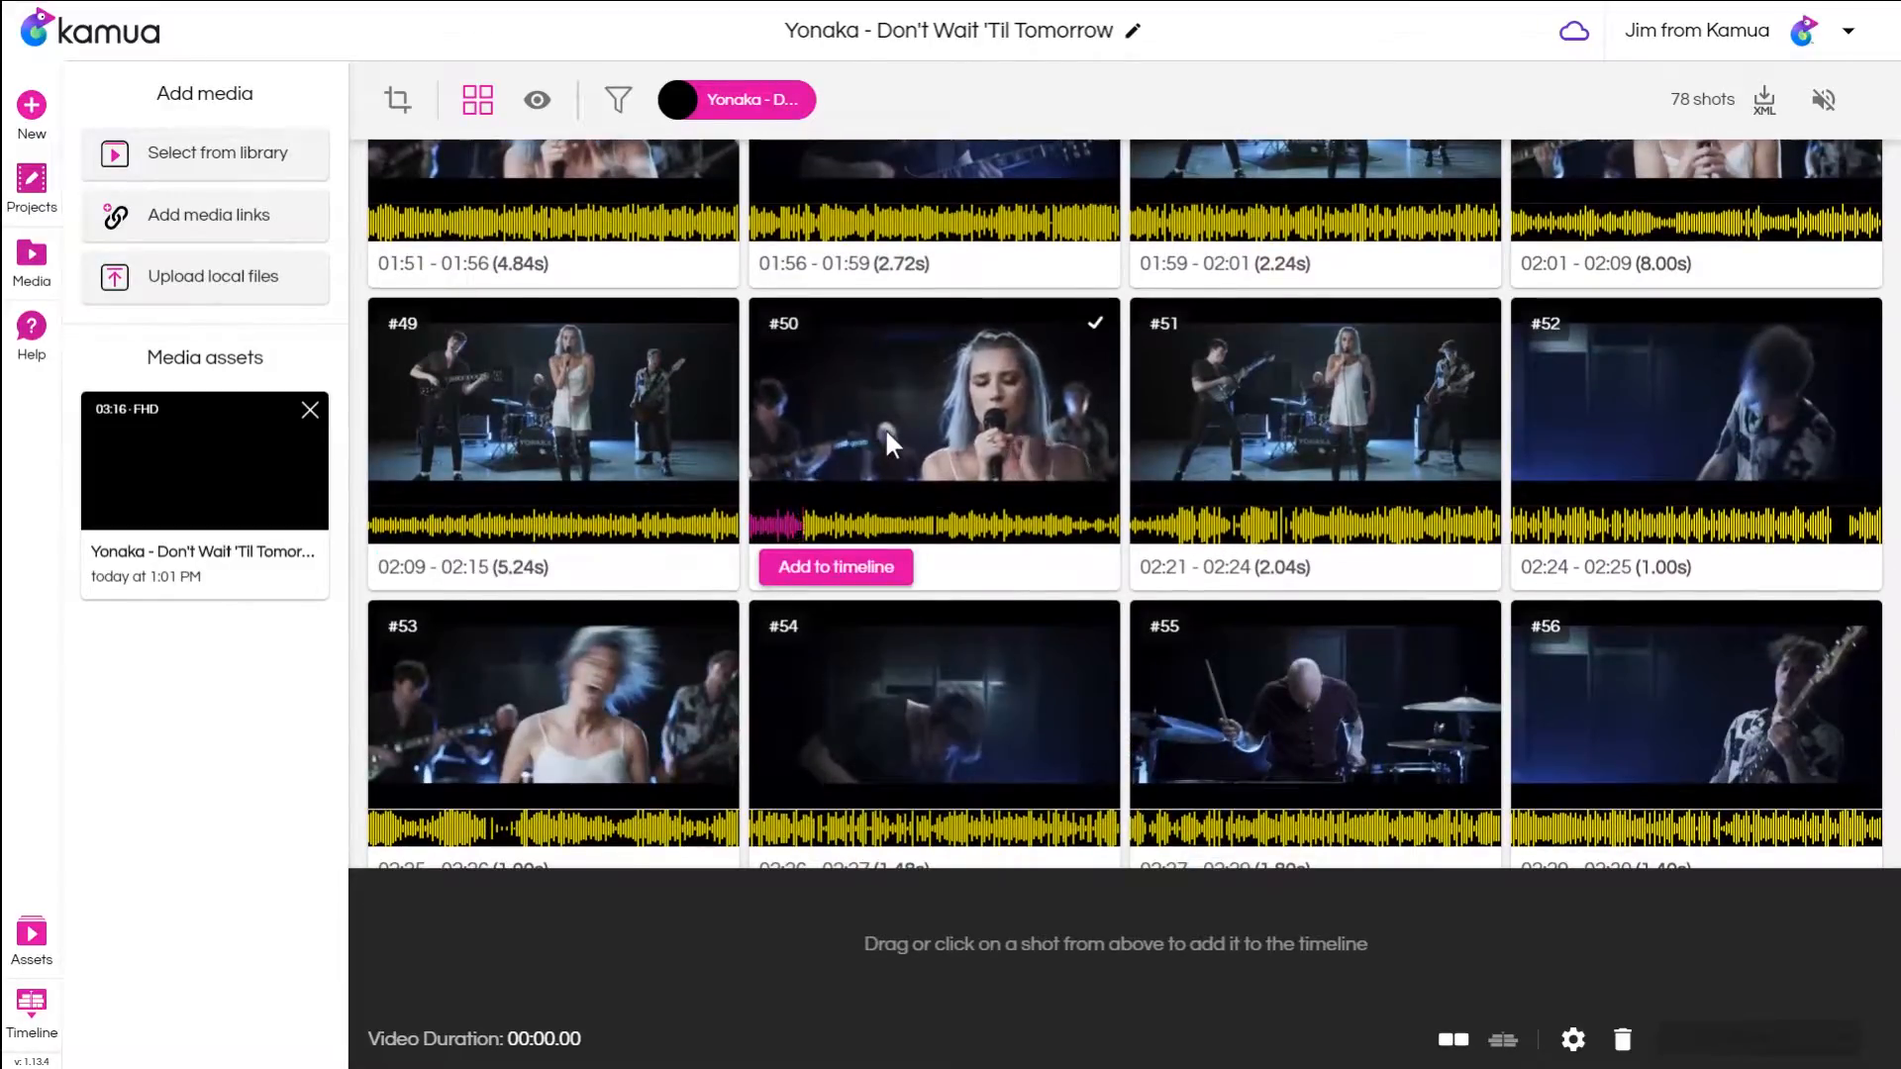
{"action": "mouse_move", "coordinate": [1222, 342]}
{"action": "mouse_move", "coordinate": [1631, 324]}
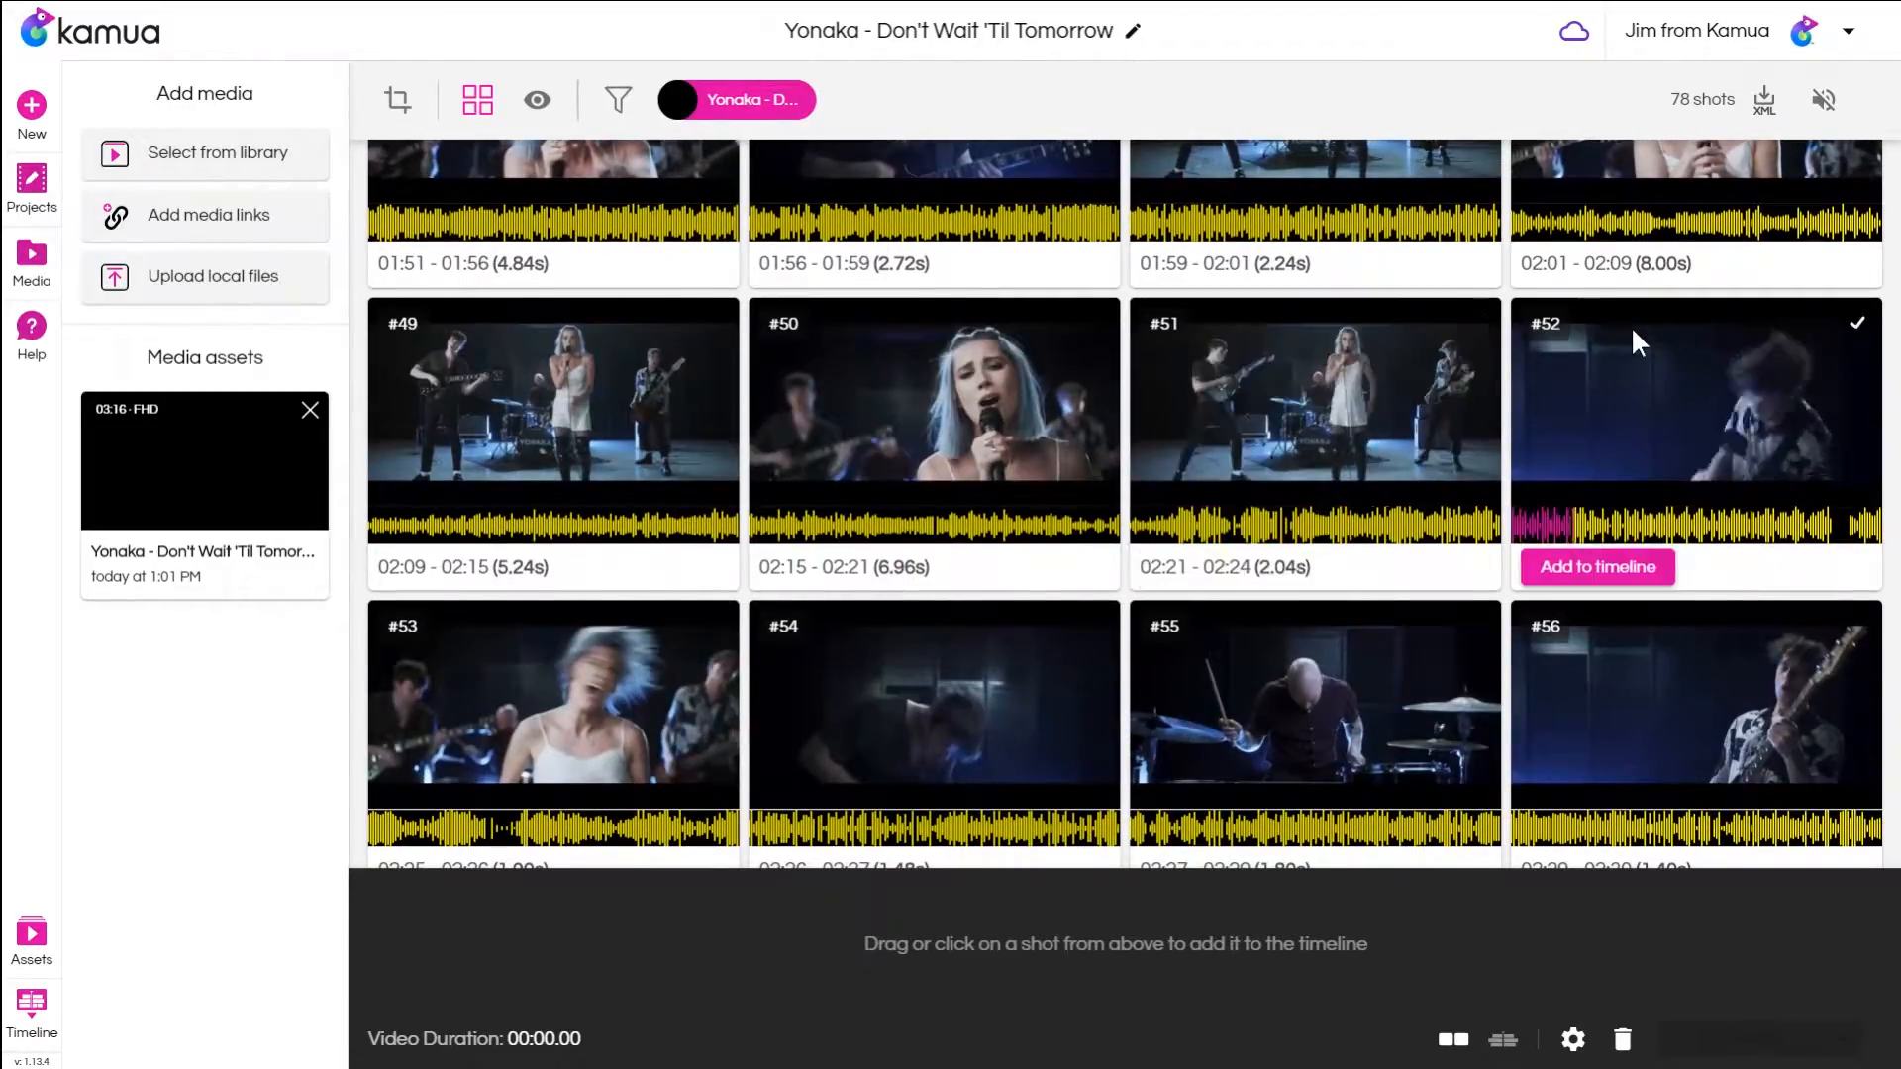
{"action": "left_click", "coordinate": [1650, 568]}
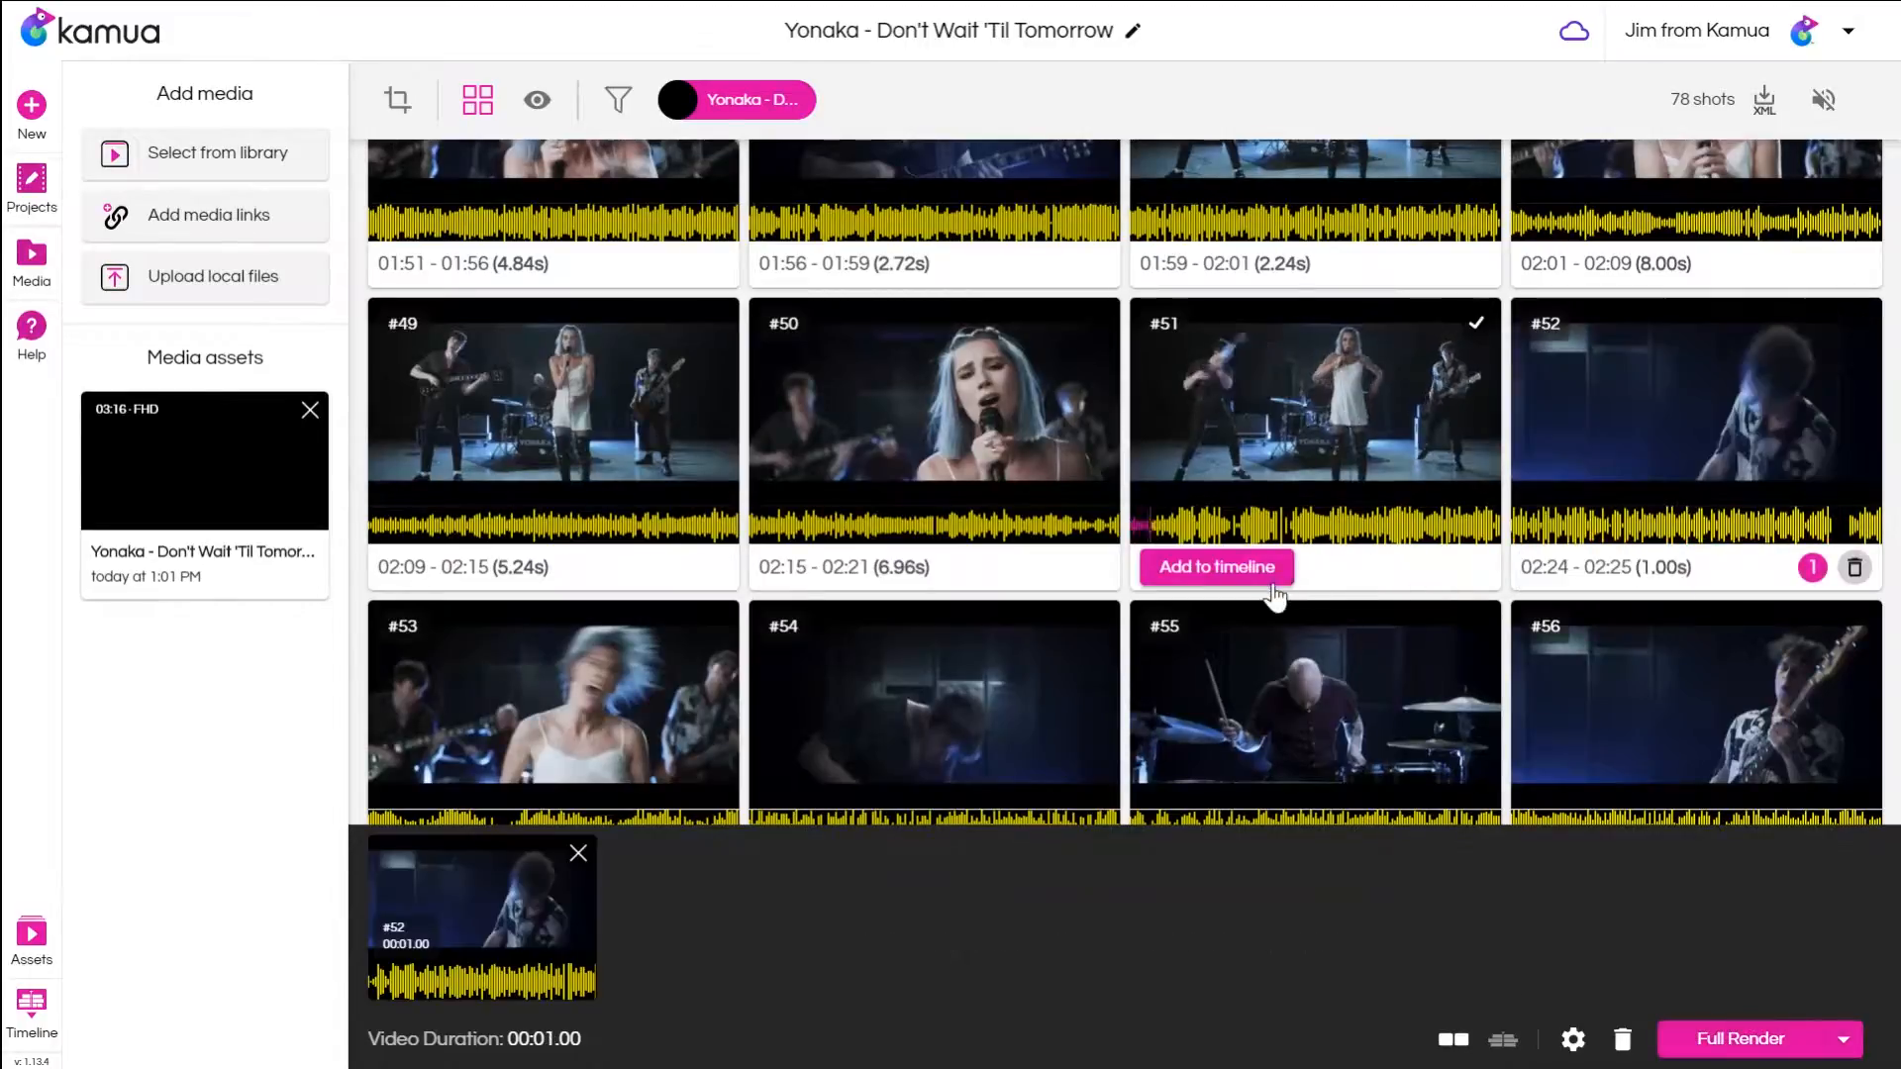
{"action": "left_click", "coordinate": [1220, 567]}
{"action": "left_click", "coordinate": [838, 581]}
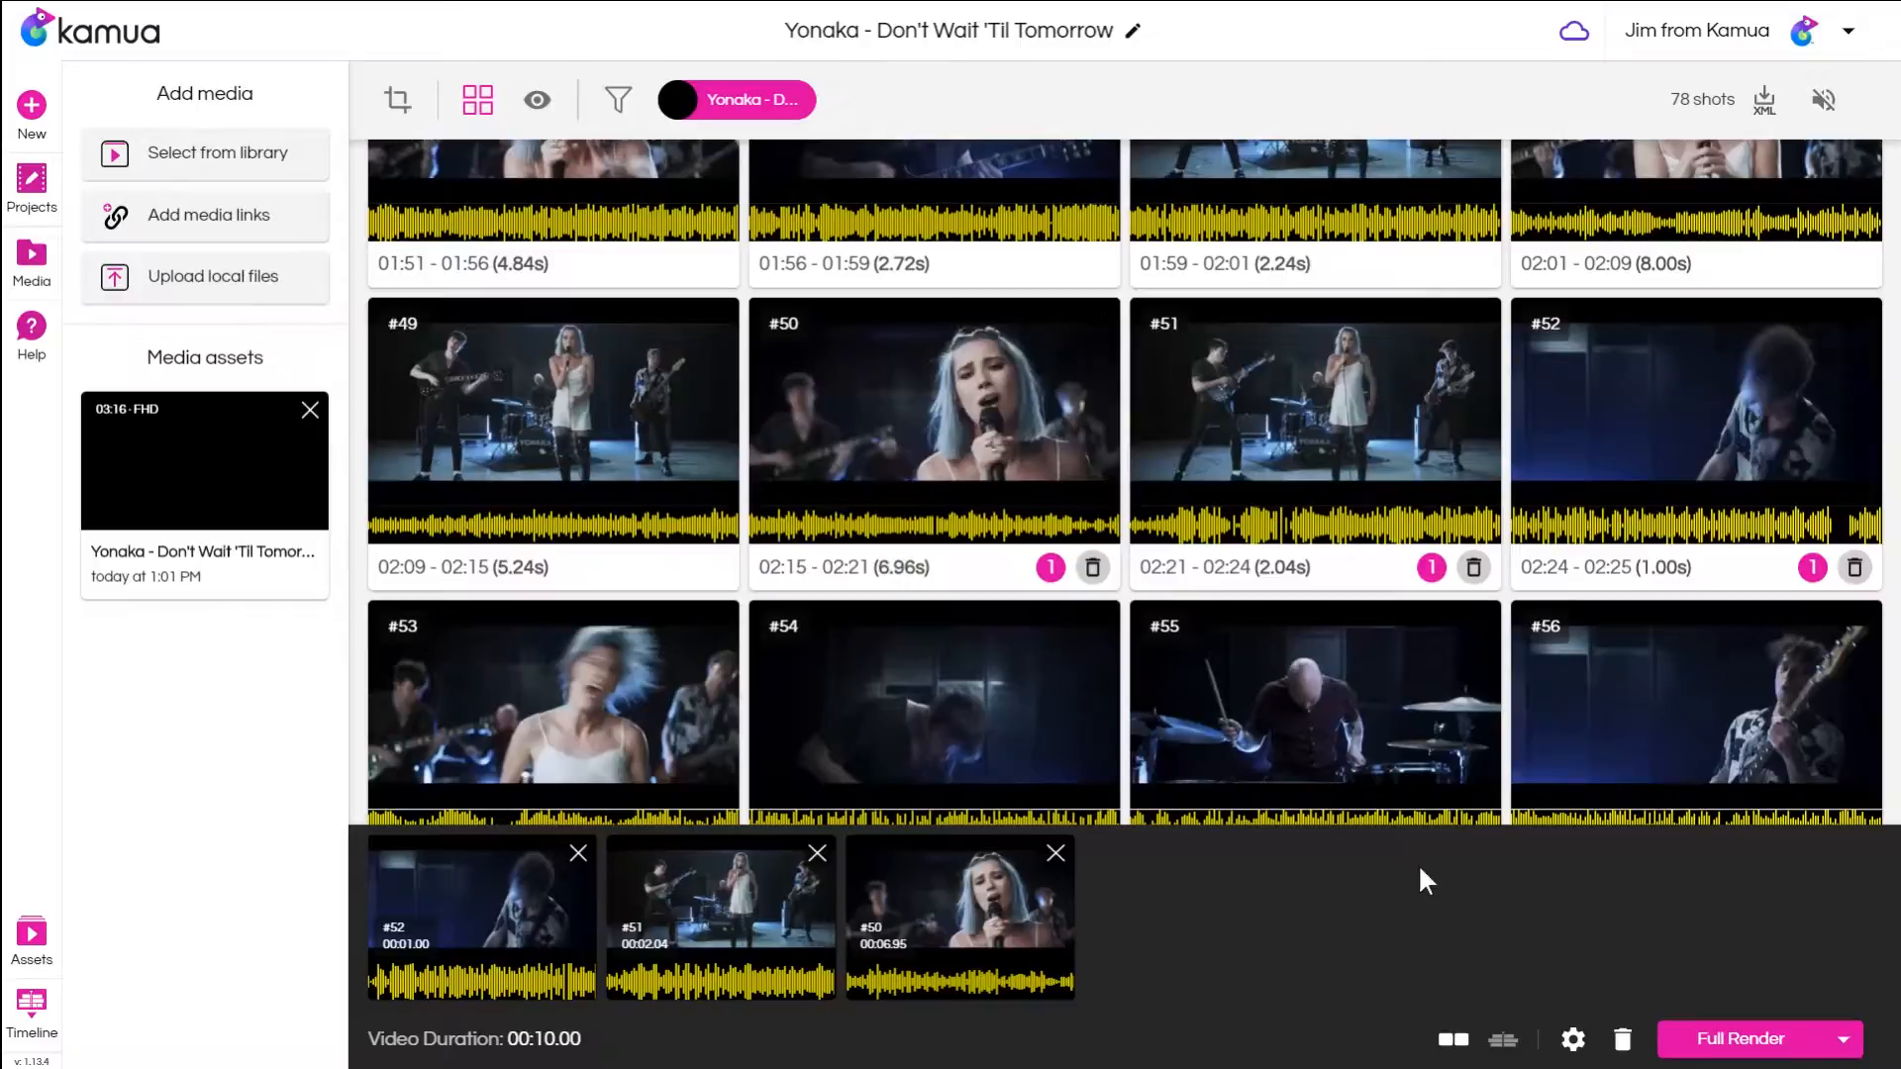
{"action": "left_click", "coordinate": [1622, 1042]}
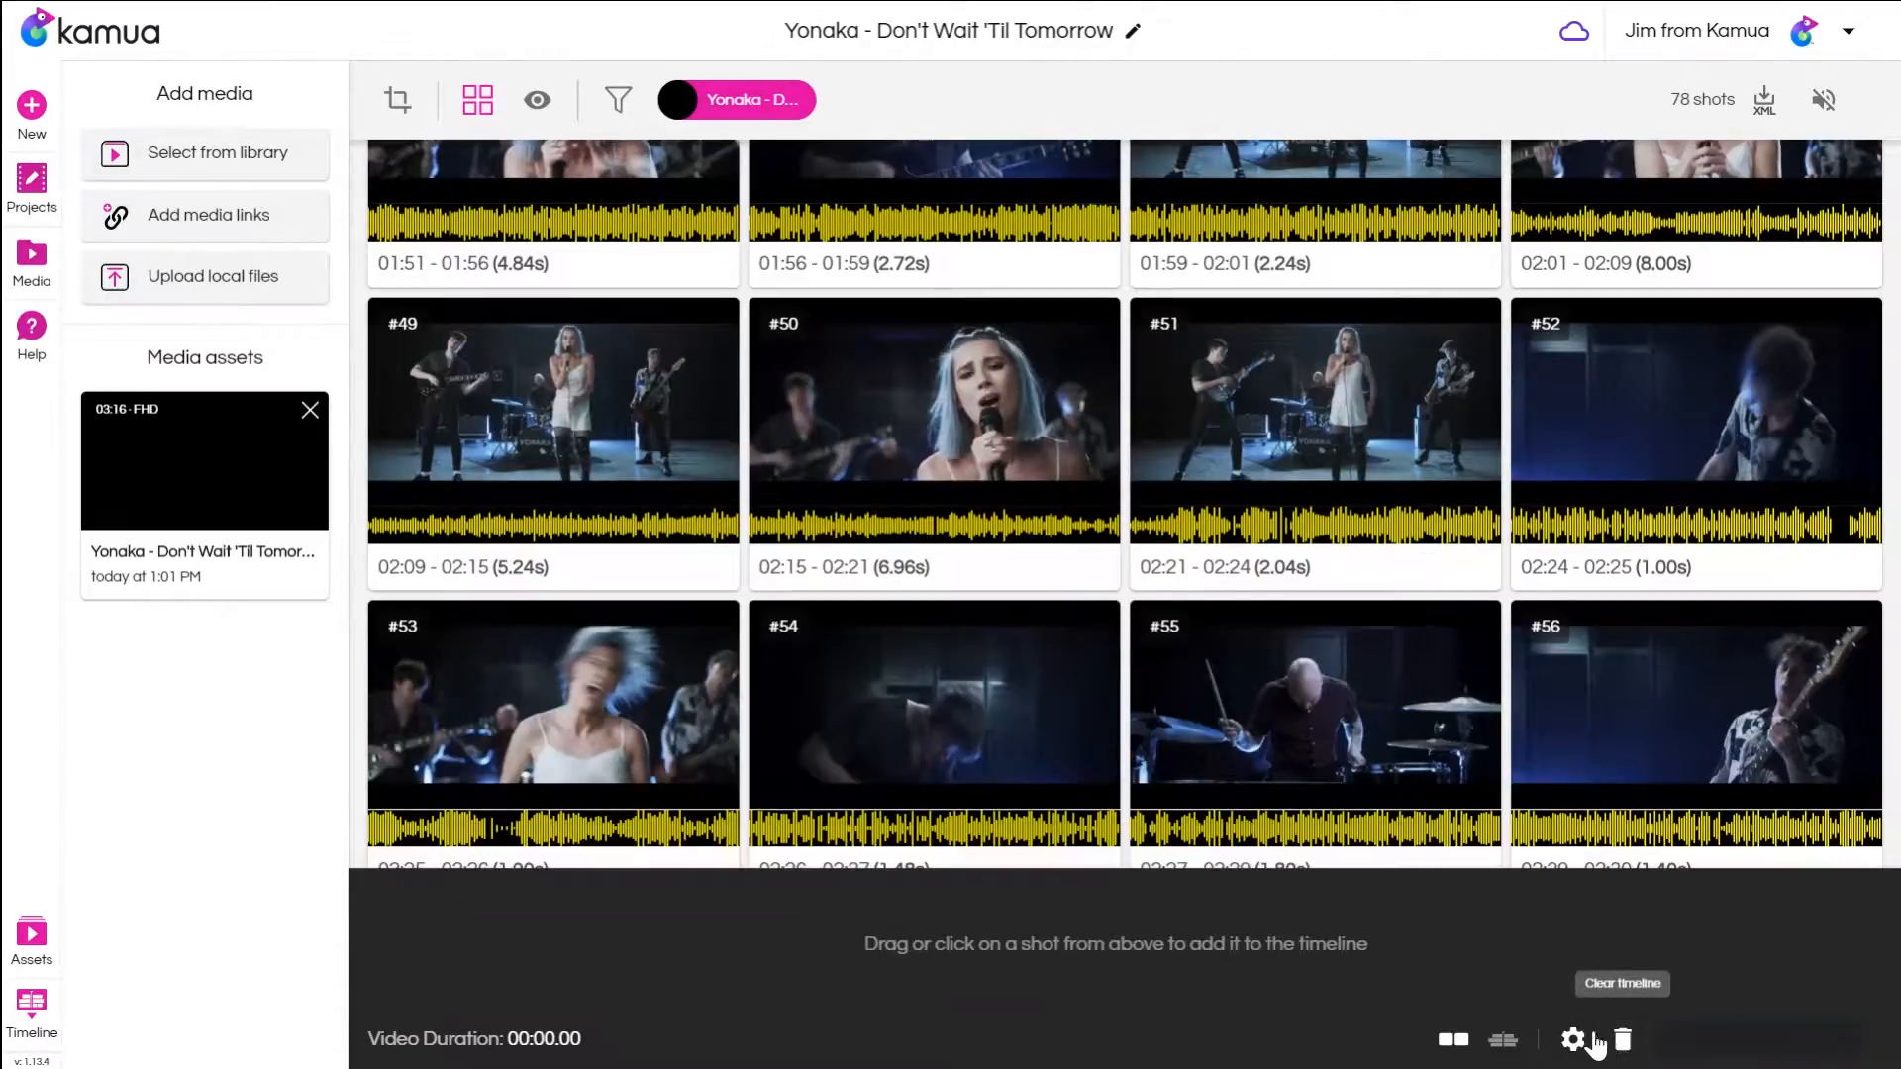
Hide the media assets and add the video's last shot, #78, to the timeline.
{"action": "left_click", "coordinate": [32, 938]}
{"action": "mouse_move", "coordinate": [872, 594]}
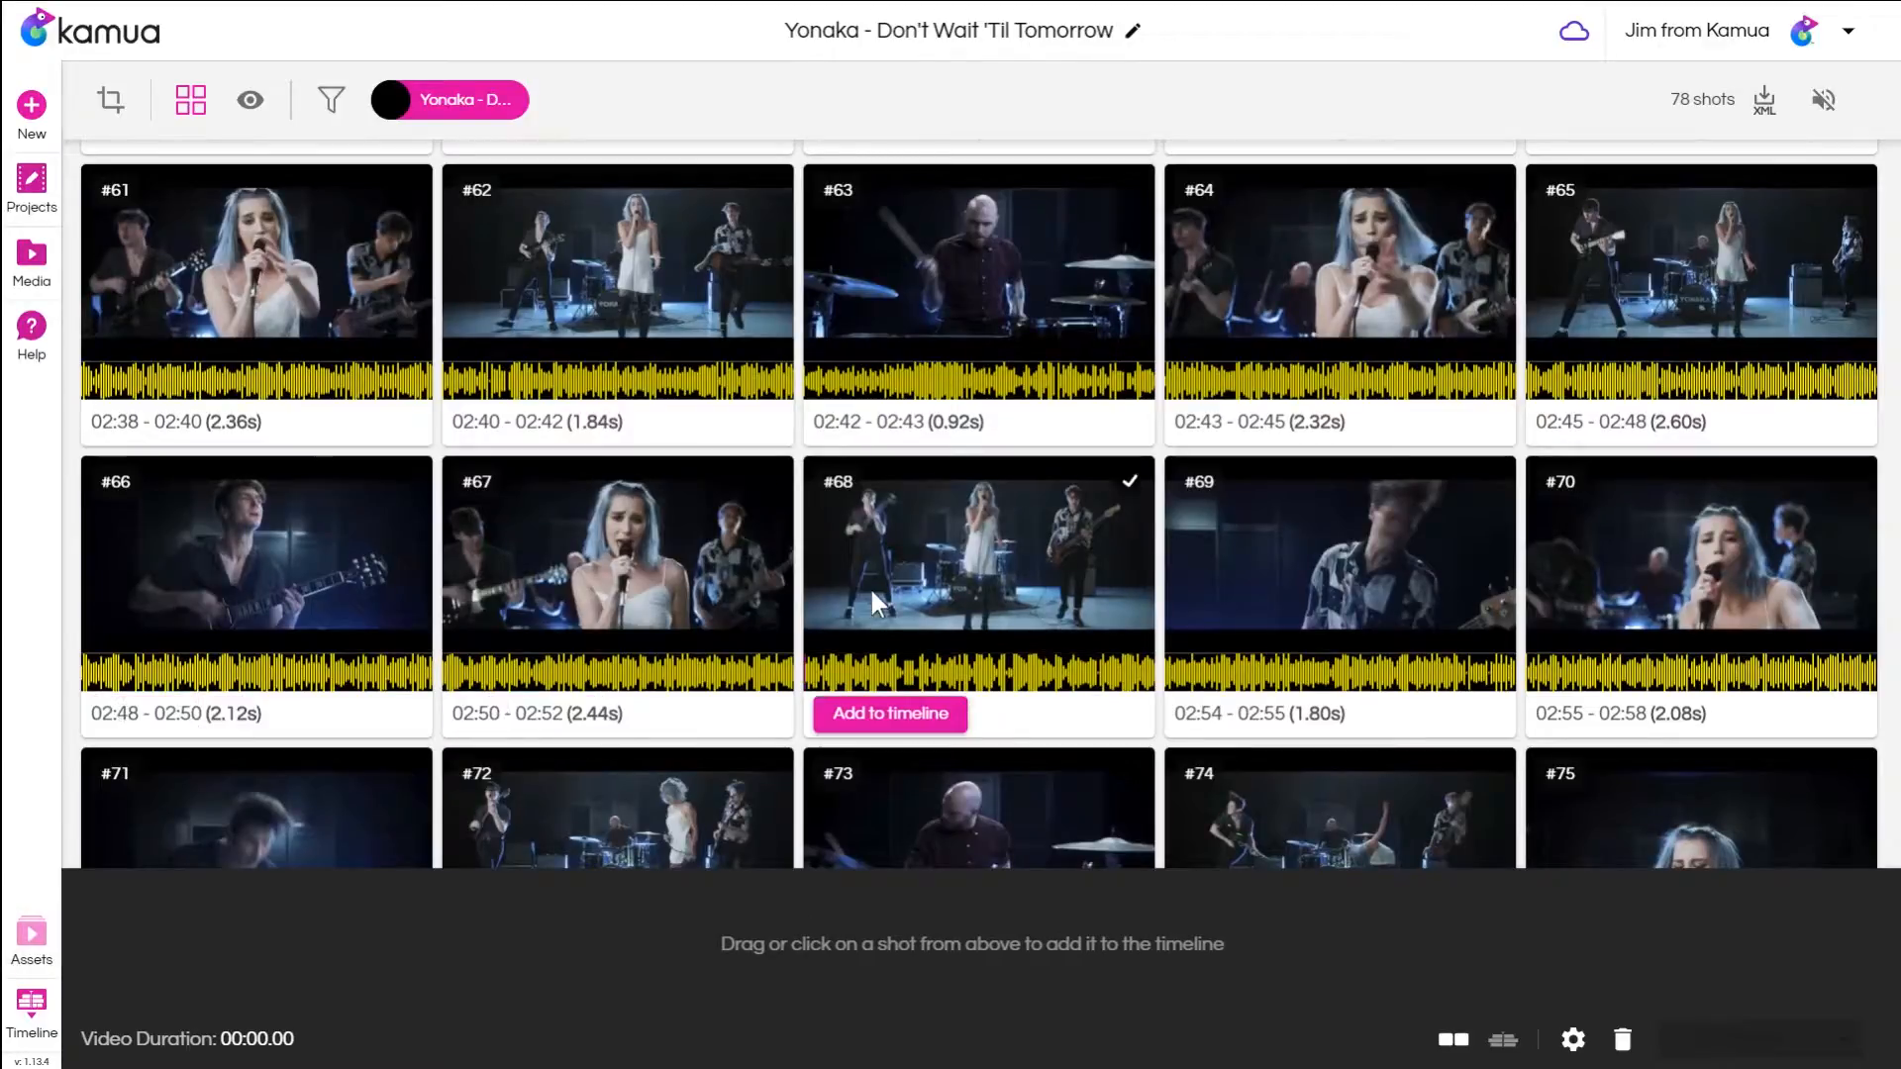
{"action": "scroll", "coordinate": [947, 616], "scroll_direction": "up", "scroll_amount": 6}
{"action": "scroll", "coordinate": [946, 616], "scroll_direction": "down", "scroll_amount": 7}
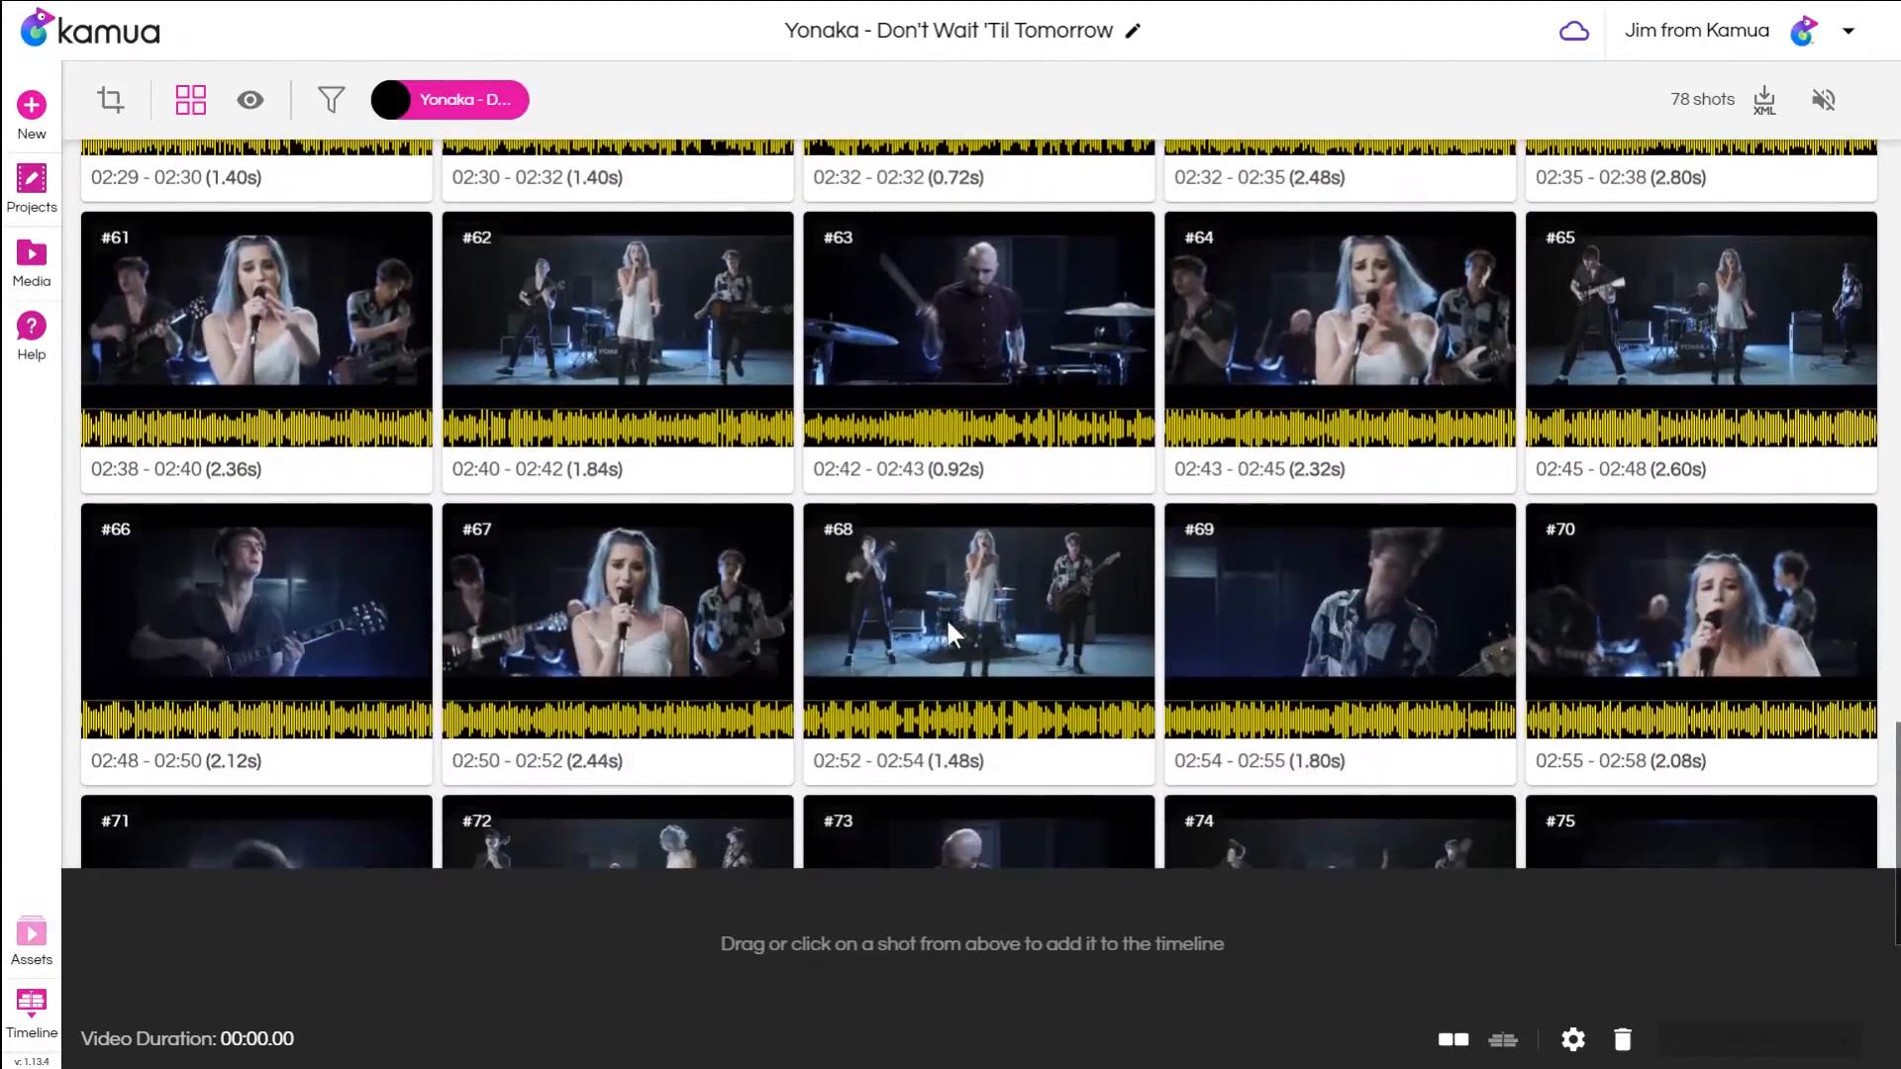
{"action": "scroll", "coordinate": [946, 619], "scroll_direction": "down", "scroll_amount": 5}
{"action": "mouse_move", "coordinate": [969, 643]}
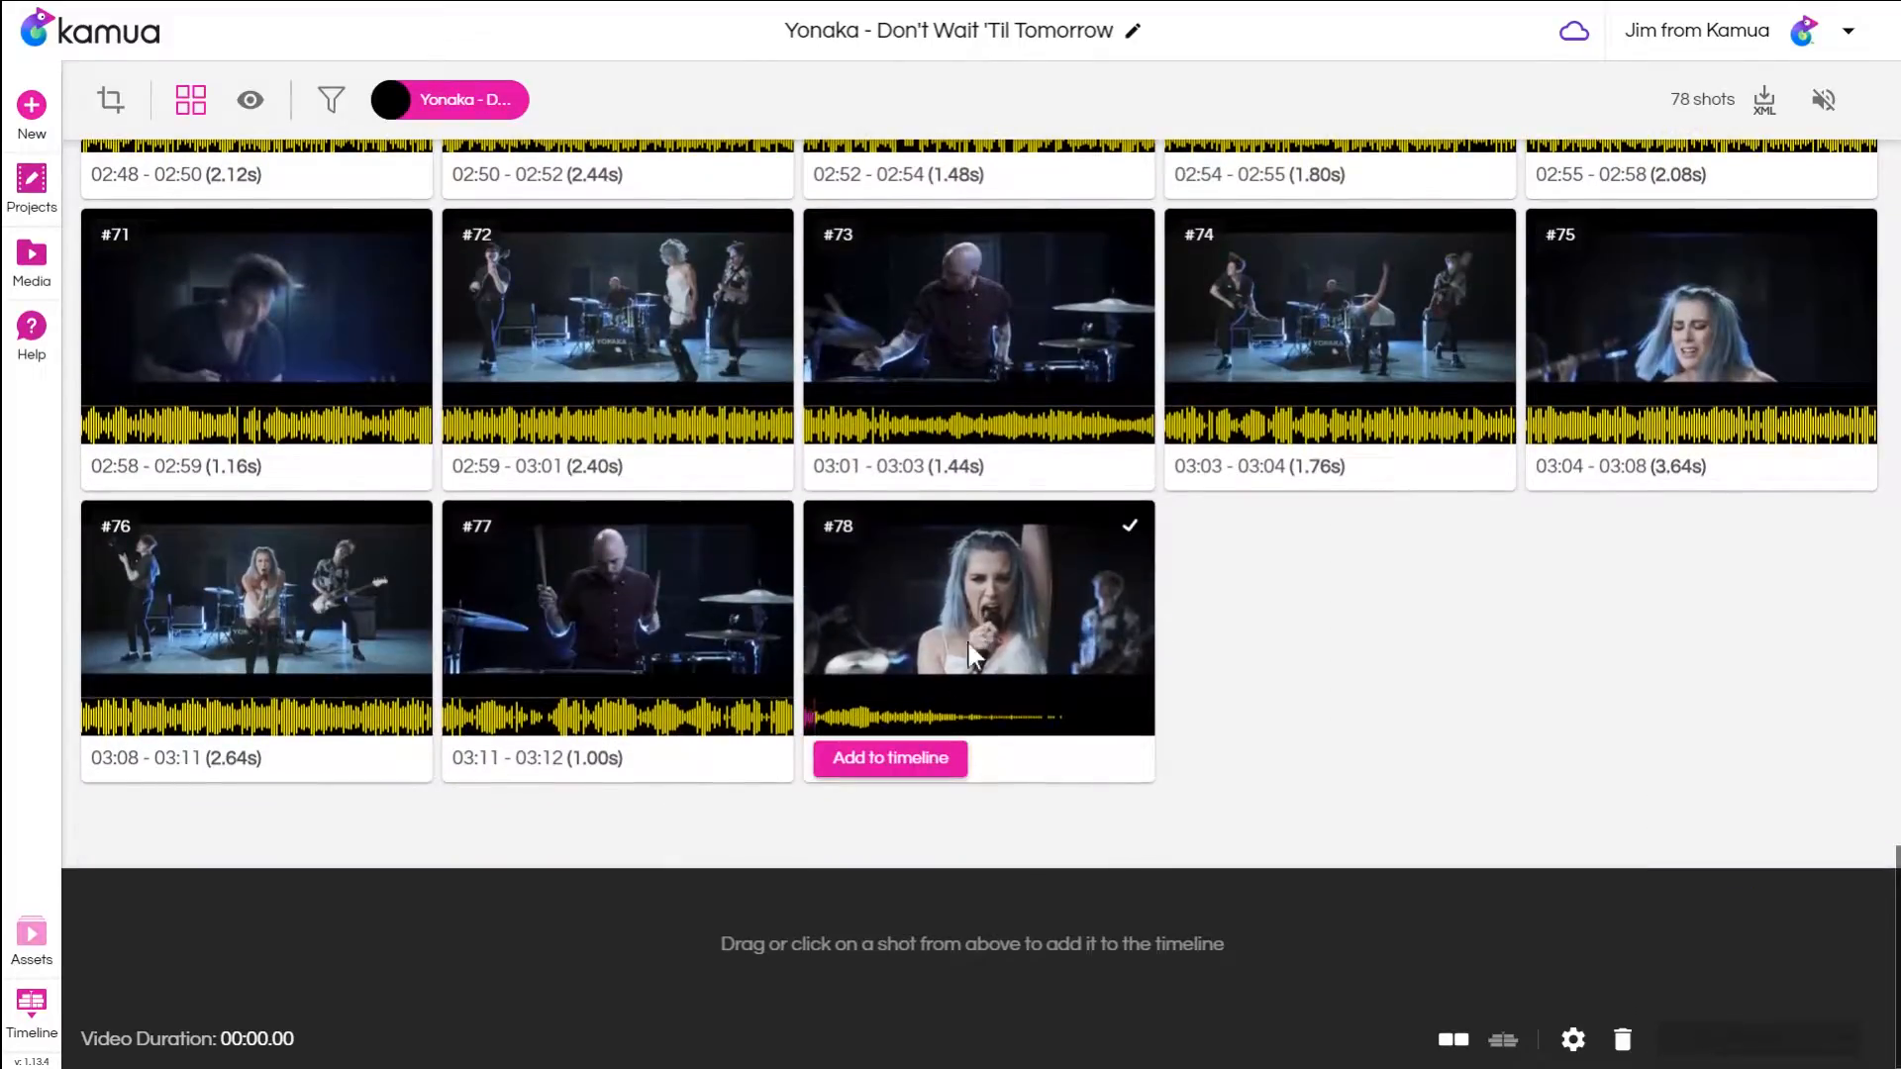
{"action": "left_click", "coordinate": [894, 768]}
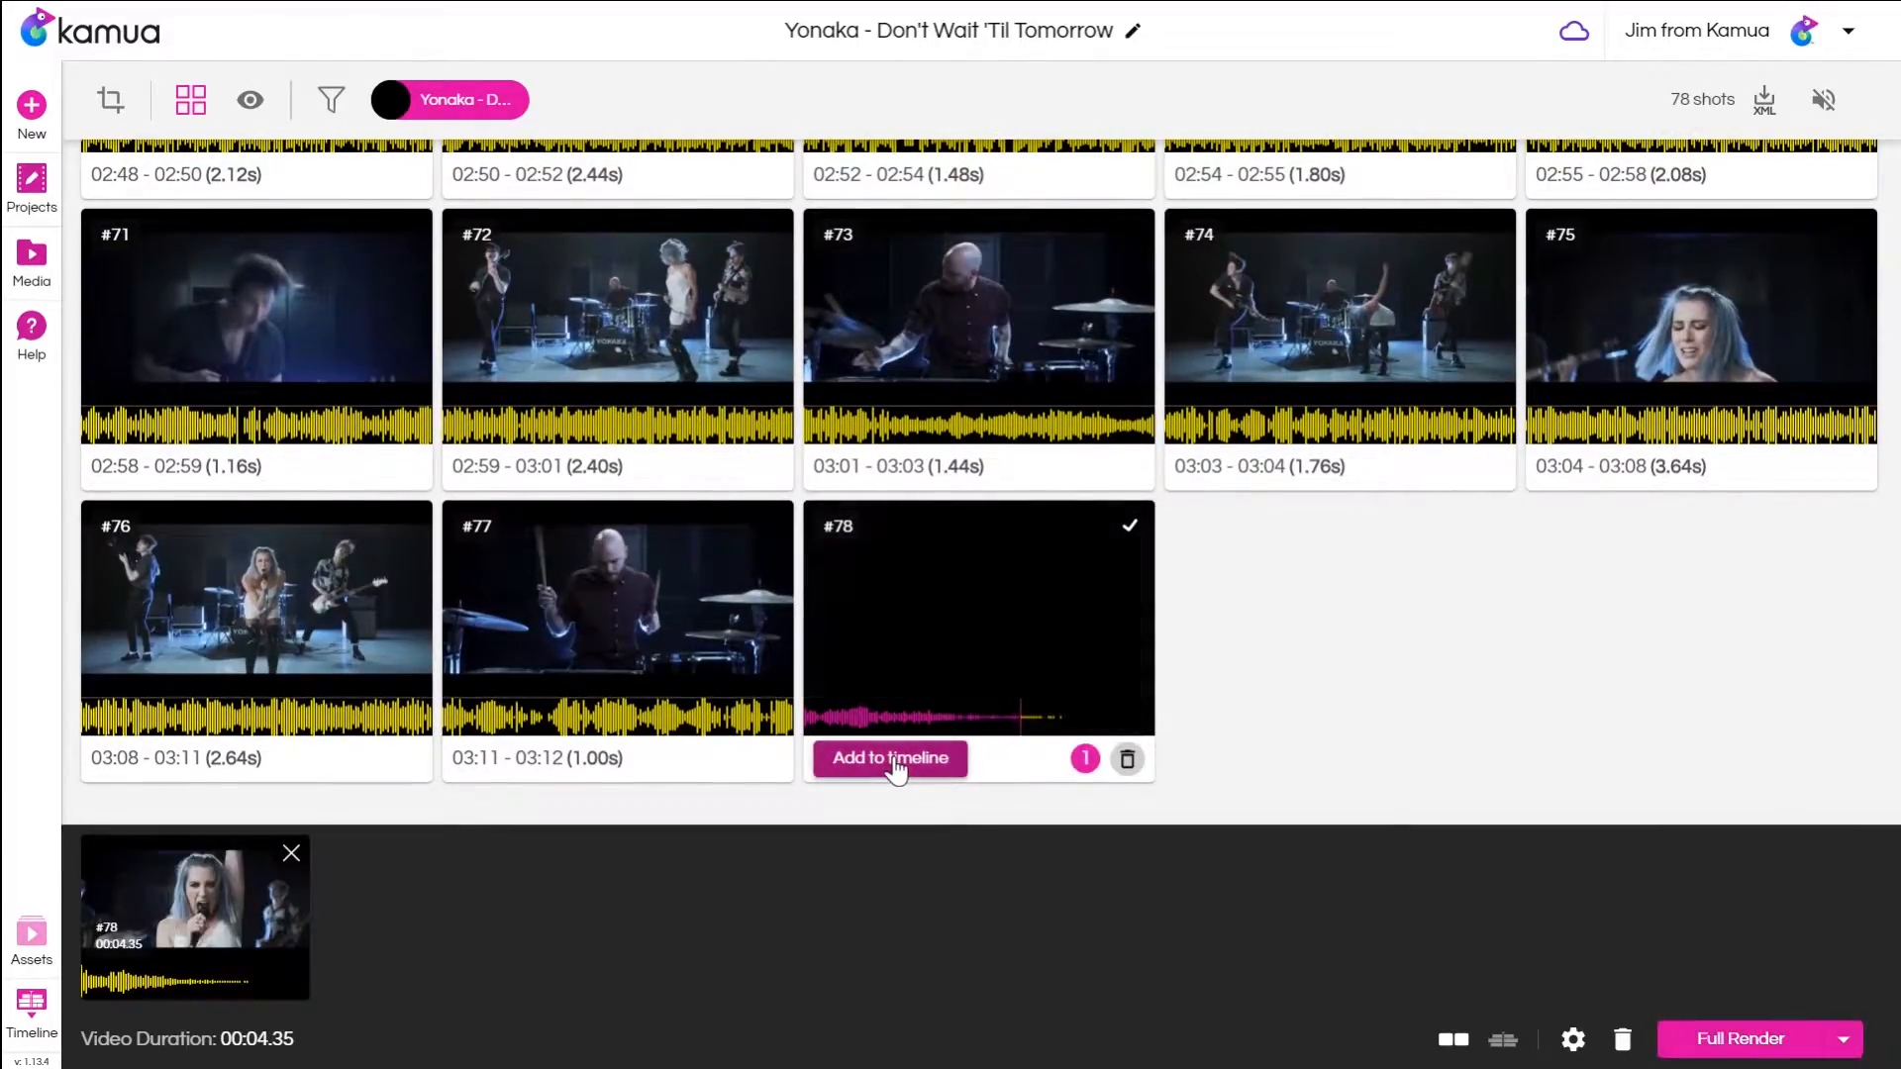
Trim the shot #78 clip on the timeline so it ends at 03:12.75, and apply the change.
{"action": "mouse_move", "coordinate": [270, 965]}
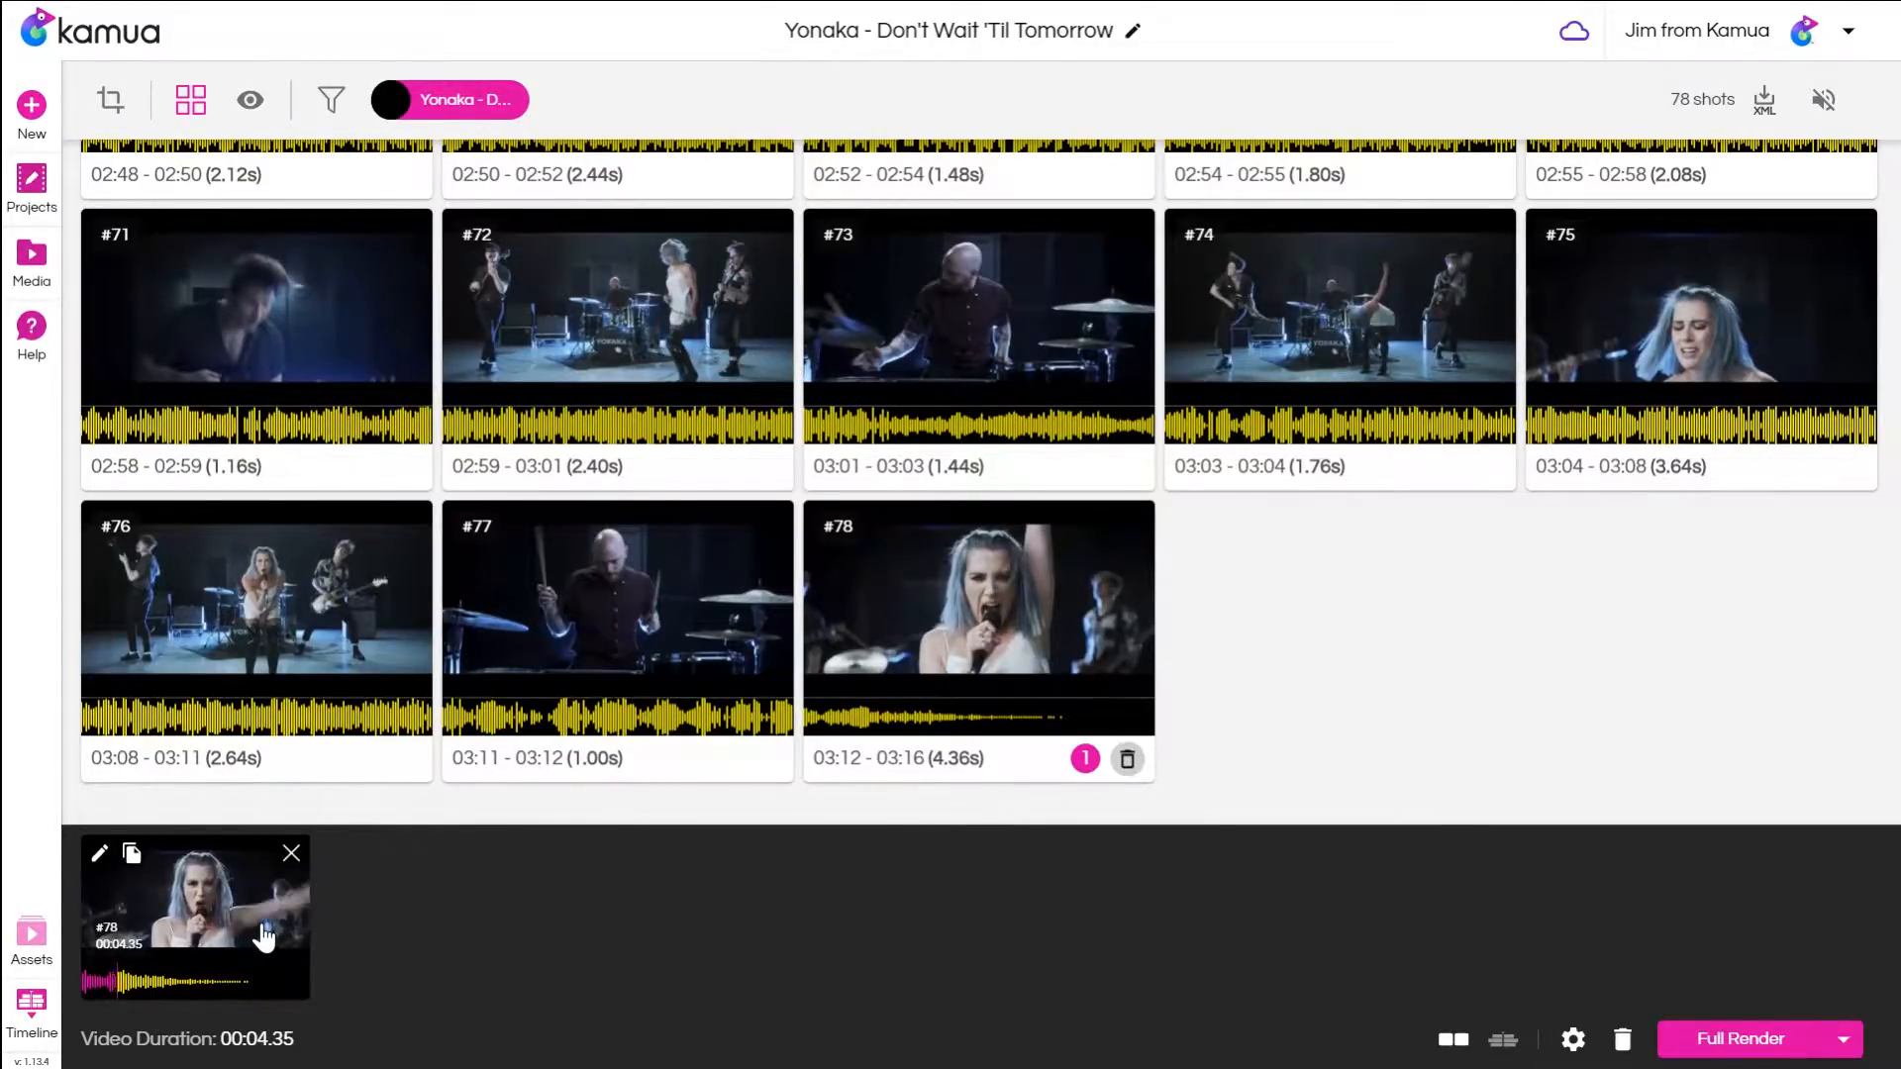
{"action": "left_click", "coordinate": [268, 940]}
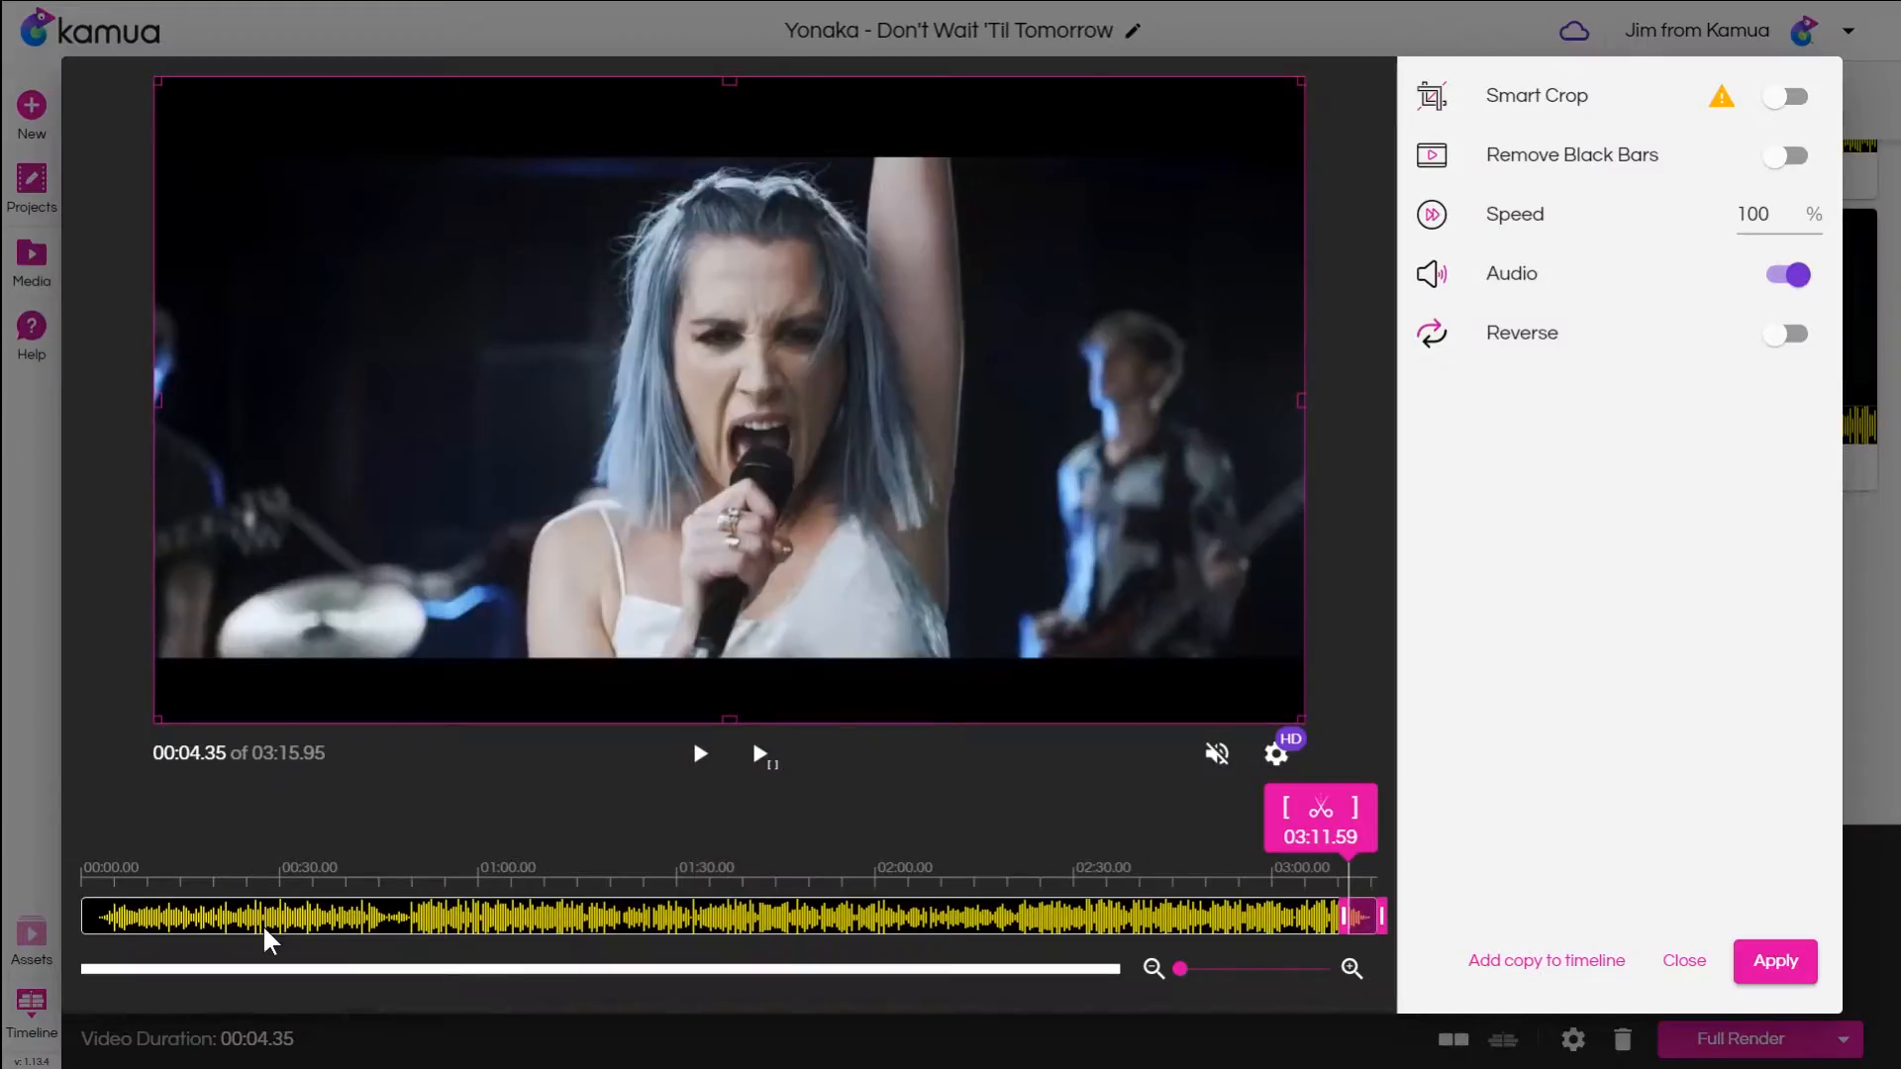
{"action": "left_click", "coordinate": [1349, 971]}
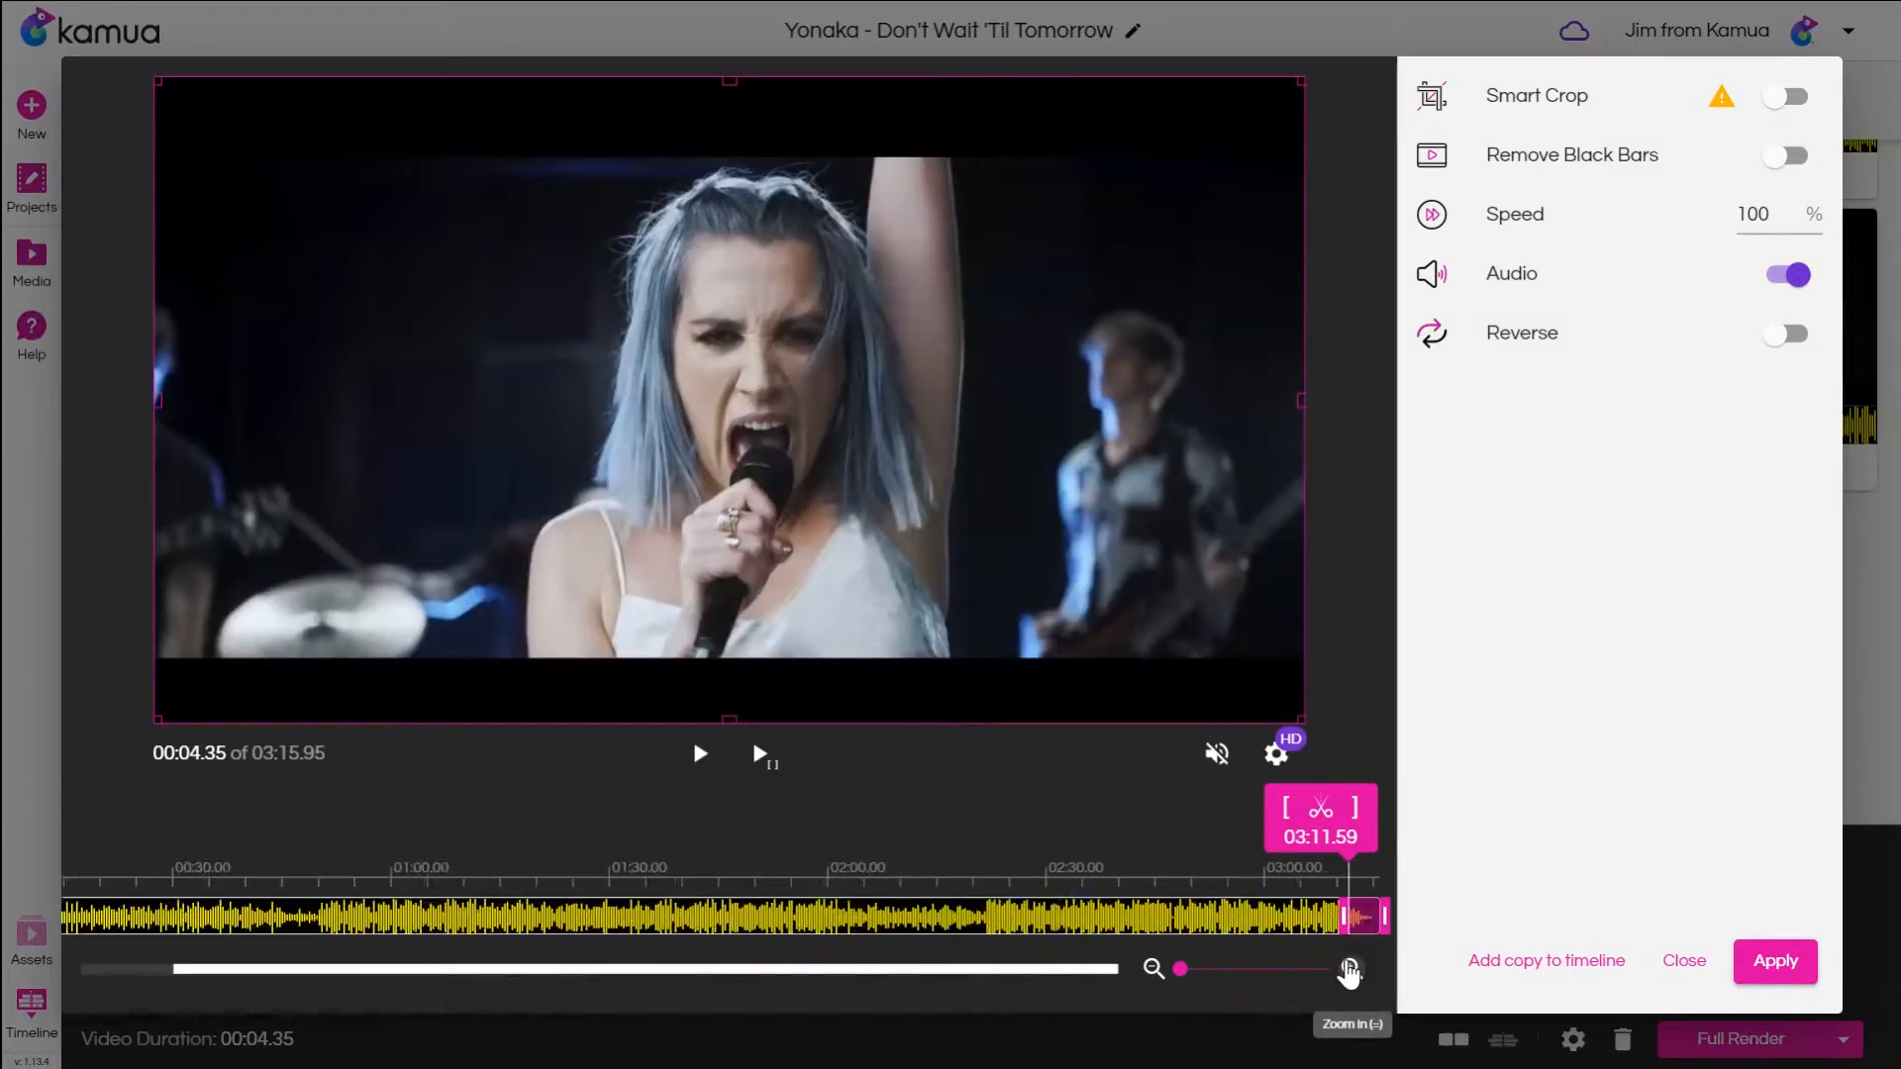
{"action": "left_click", "coordinate": [1348, 970]}
{"action": "left_click", "coordinate": [1349, 971]}
{"action": "left_click", "coordinate": [1348, 971]}
{"action": "left_click", "coordinate": [1349, 970]}
{"action": "left_click", "coordinate": [1348, 970]}
{"action": "left_click", "coordinate": [1349, 970]}
{"action": "left_click", "coordinate": [1348, 970]}
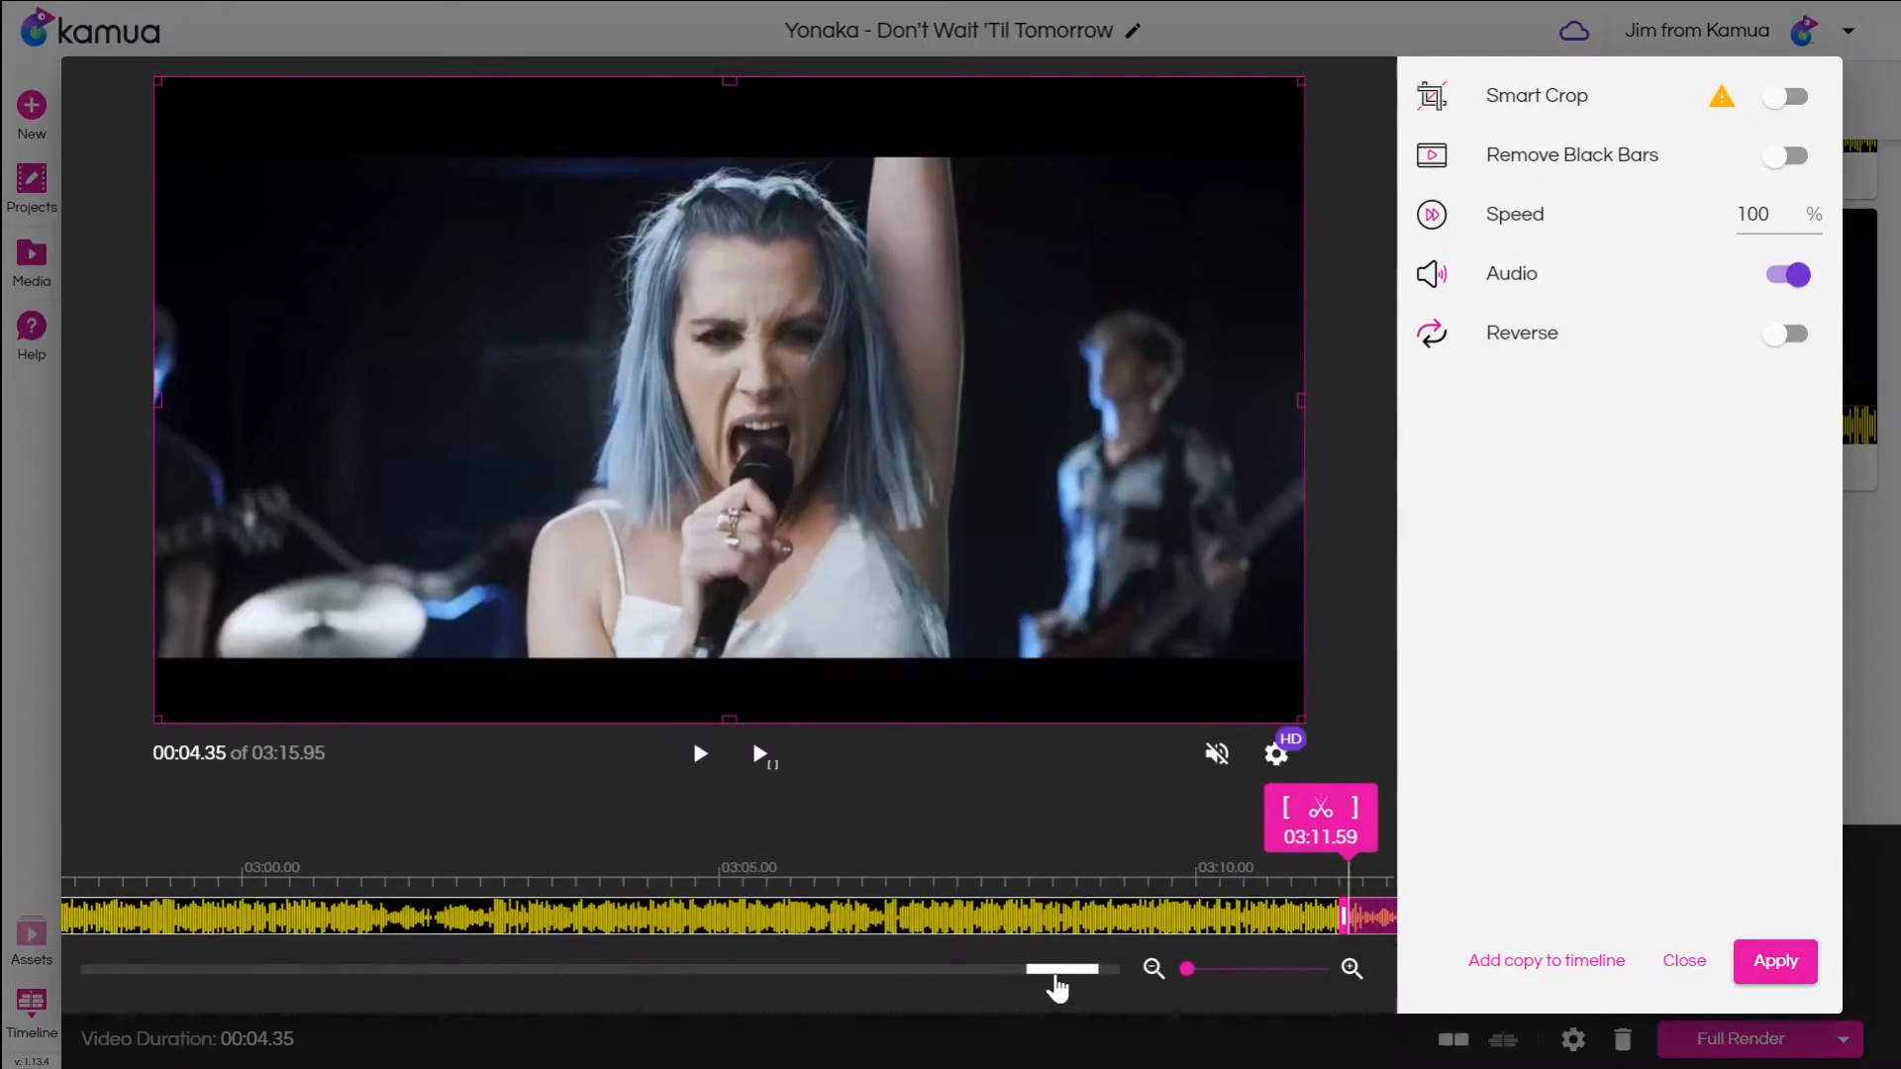
{"action": "left_click_drag", "start_coordinate": [1061, 980], "coordinate": [1091, 978]}
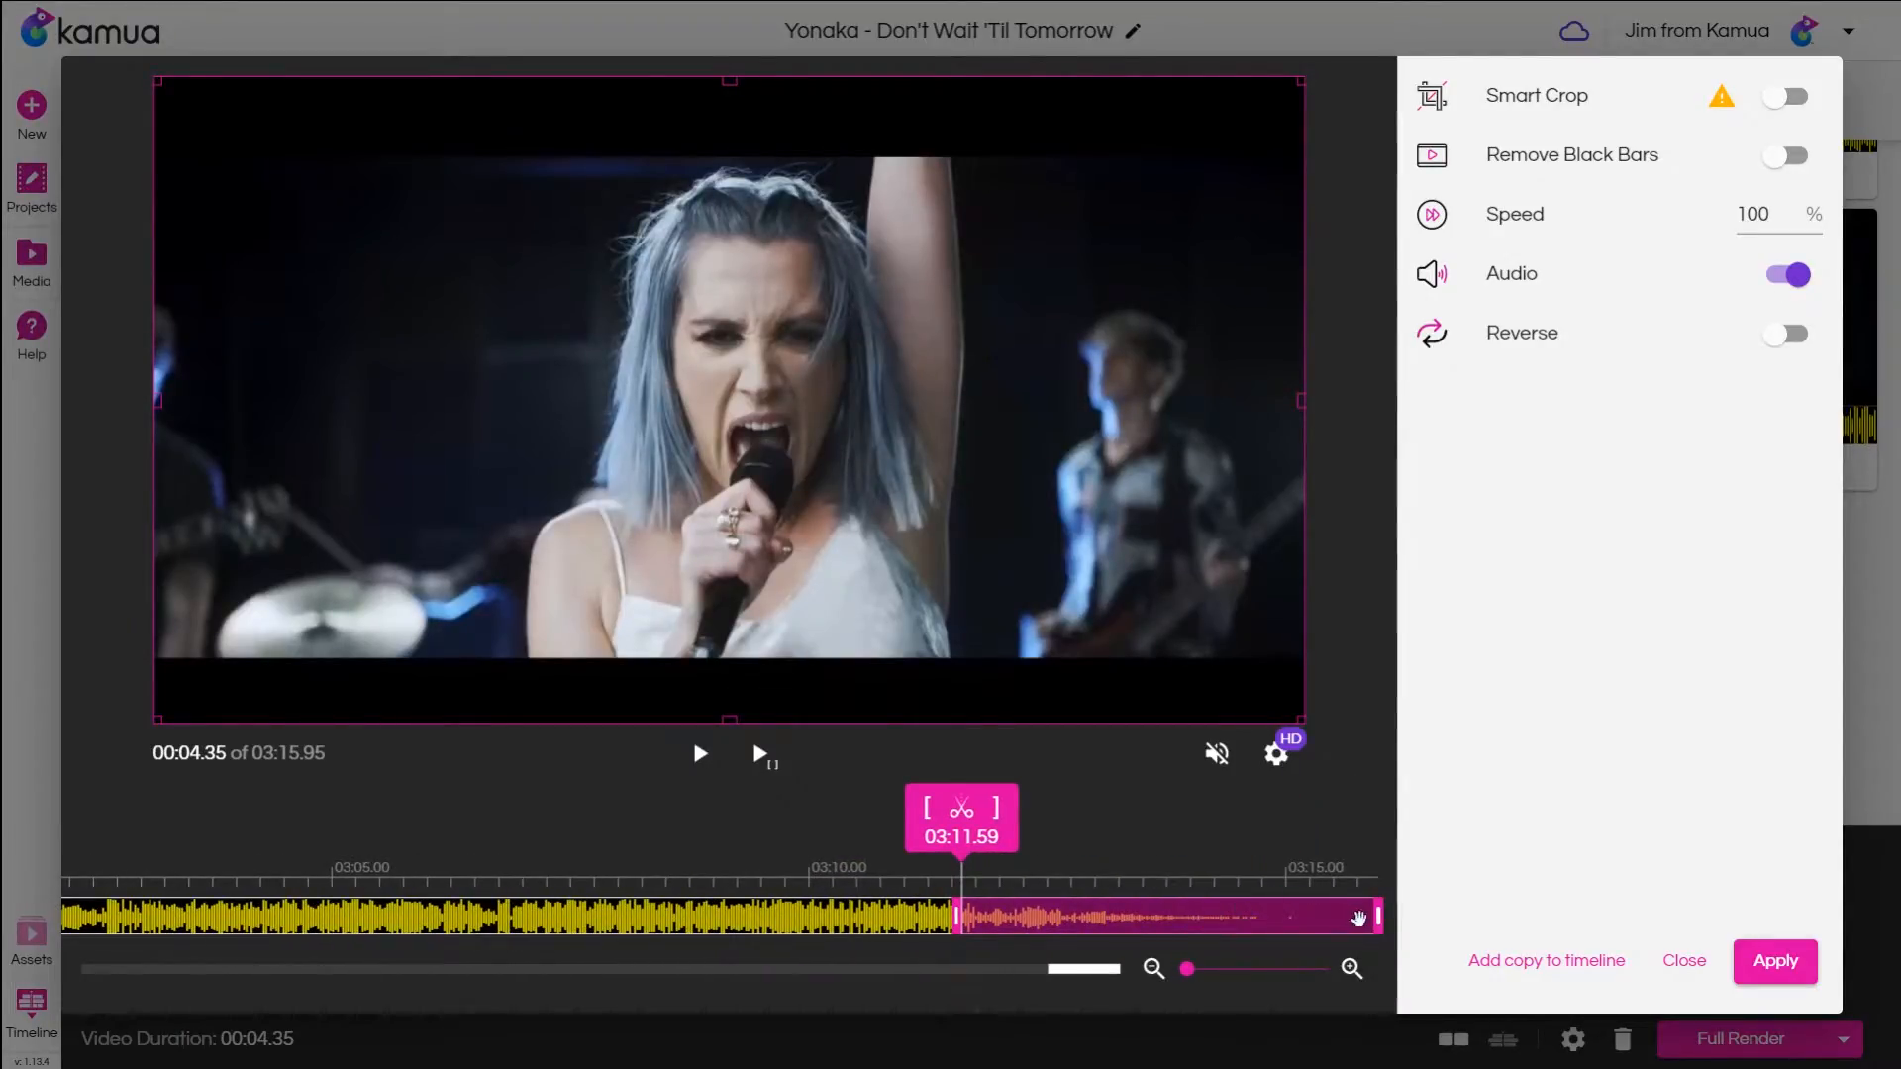
{"action": "mouse_move", "coordinate": [1297, 922]}
{"action": "left_mouse_down"}
{"action": "mouse_move", "coordinate": [1039, 919]}
{"action": "mouse_move", "coordinate": [1099, 899]}
{"action": "mouse_move", "coordinate": [1017, 878]}
{"action": "mouse_move", "coordinate": [1049, 892]}
{"action": "left_mouse_up"}
{"action": "left_click_drag", "start_coordinate": [961, 837], "coordinate": [1071, 839]}
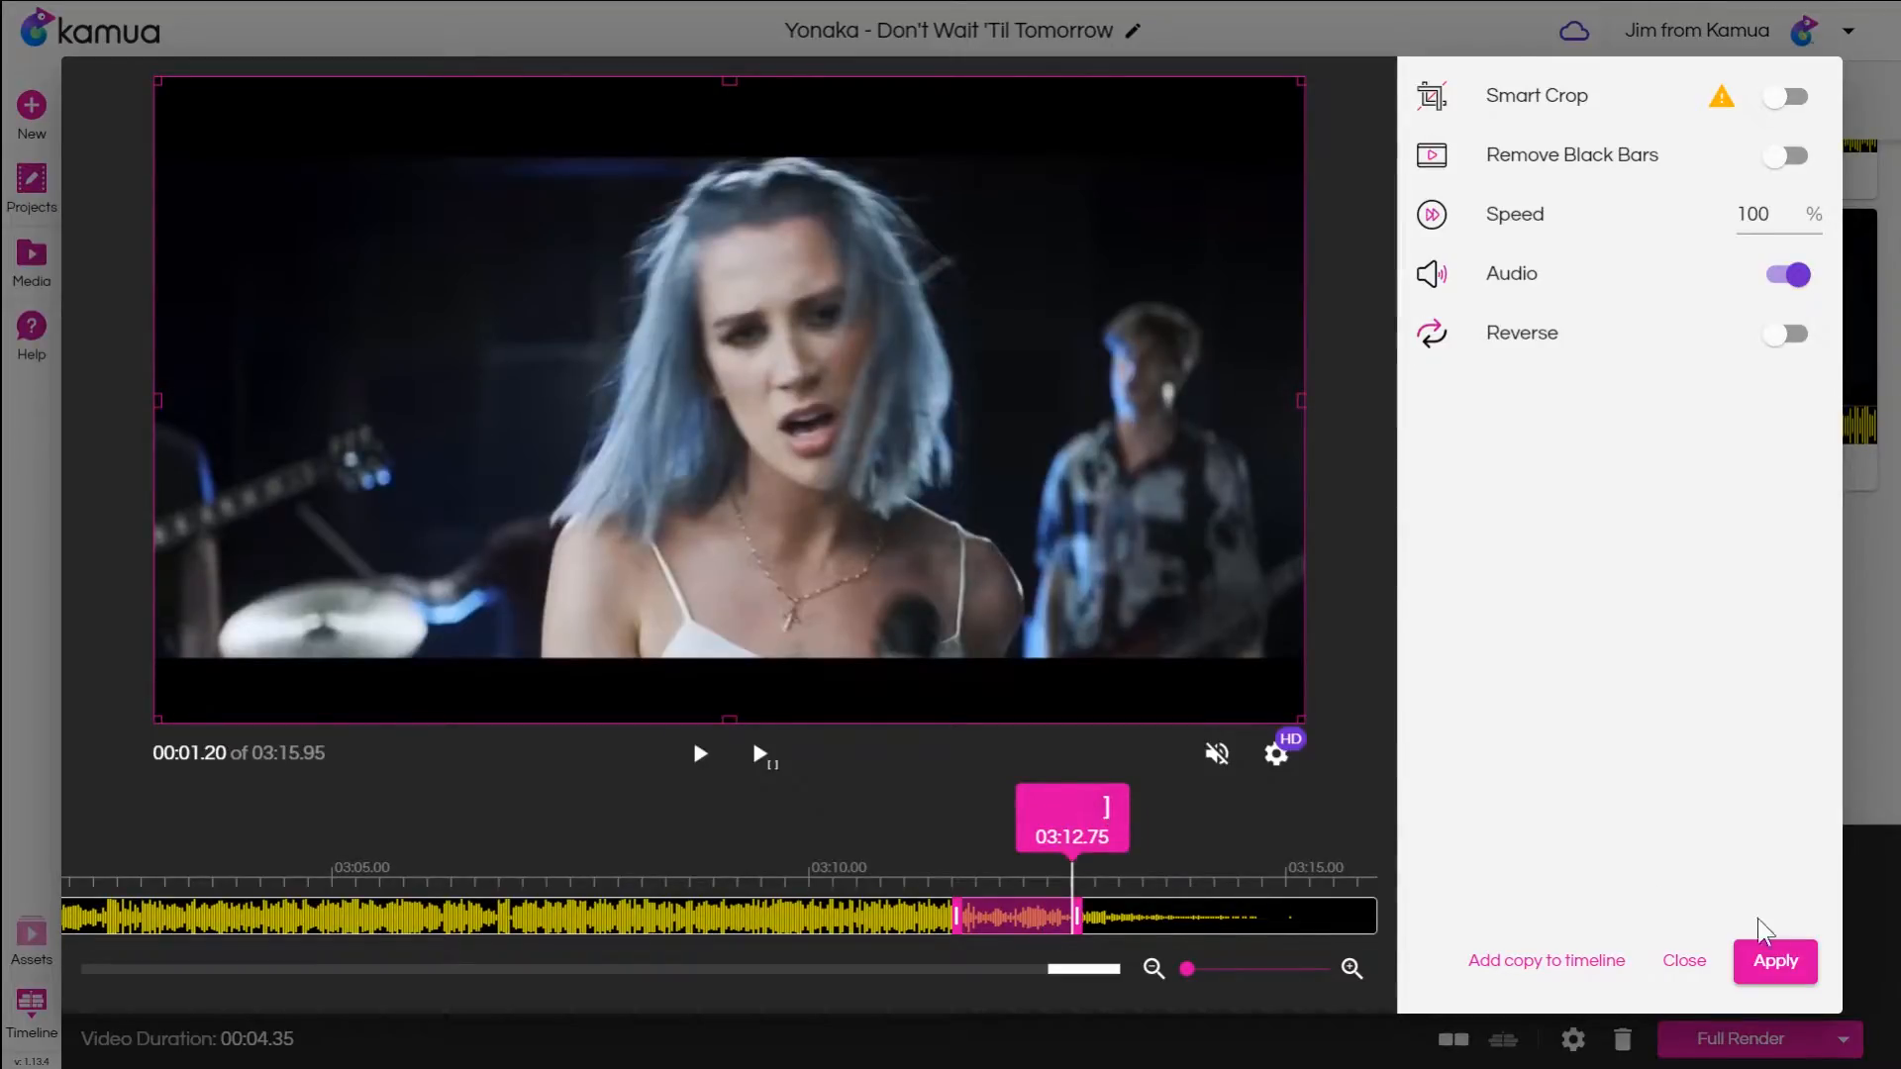
{"action": "left_click", "coordinate": [1786, 961]}
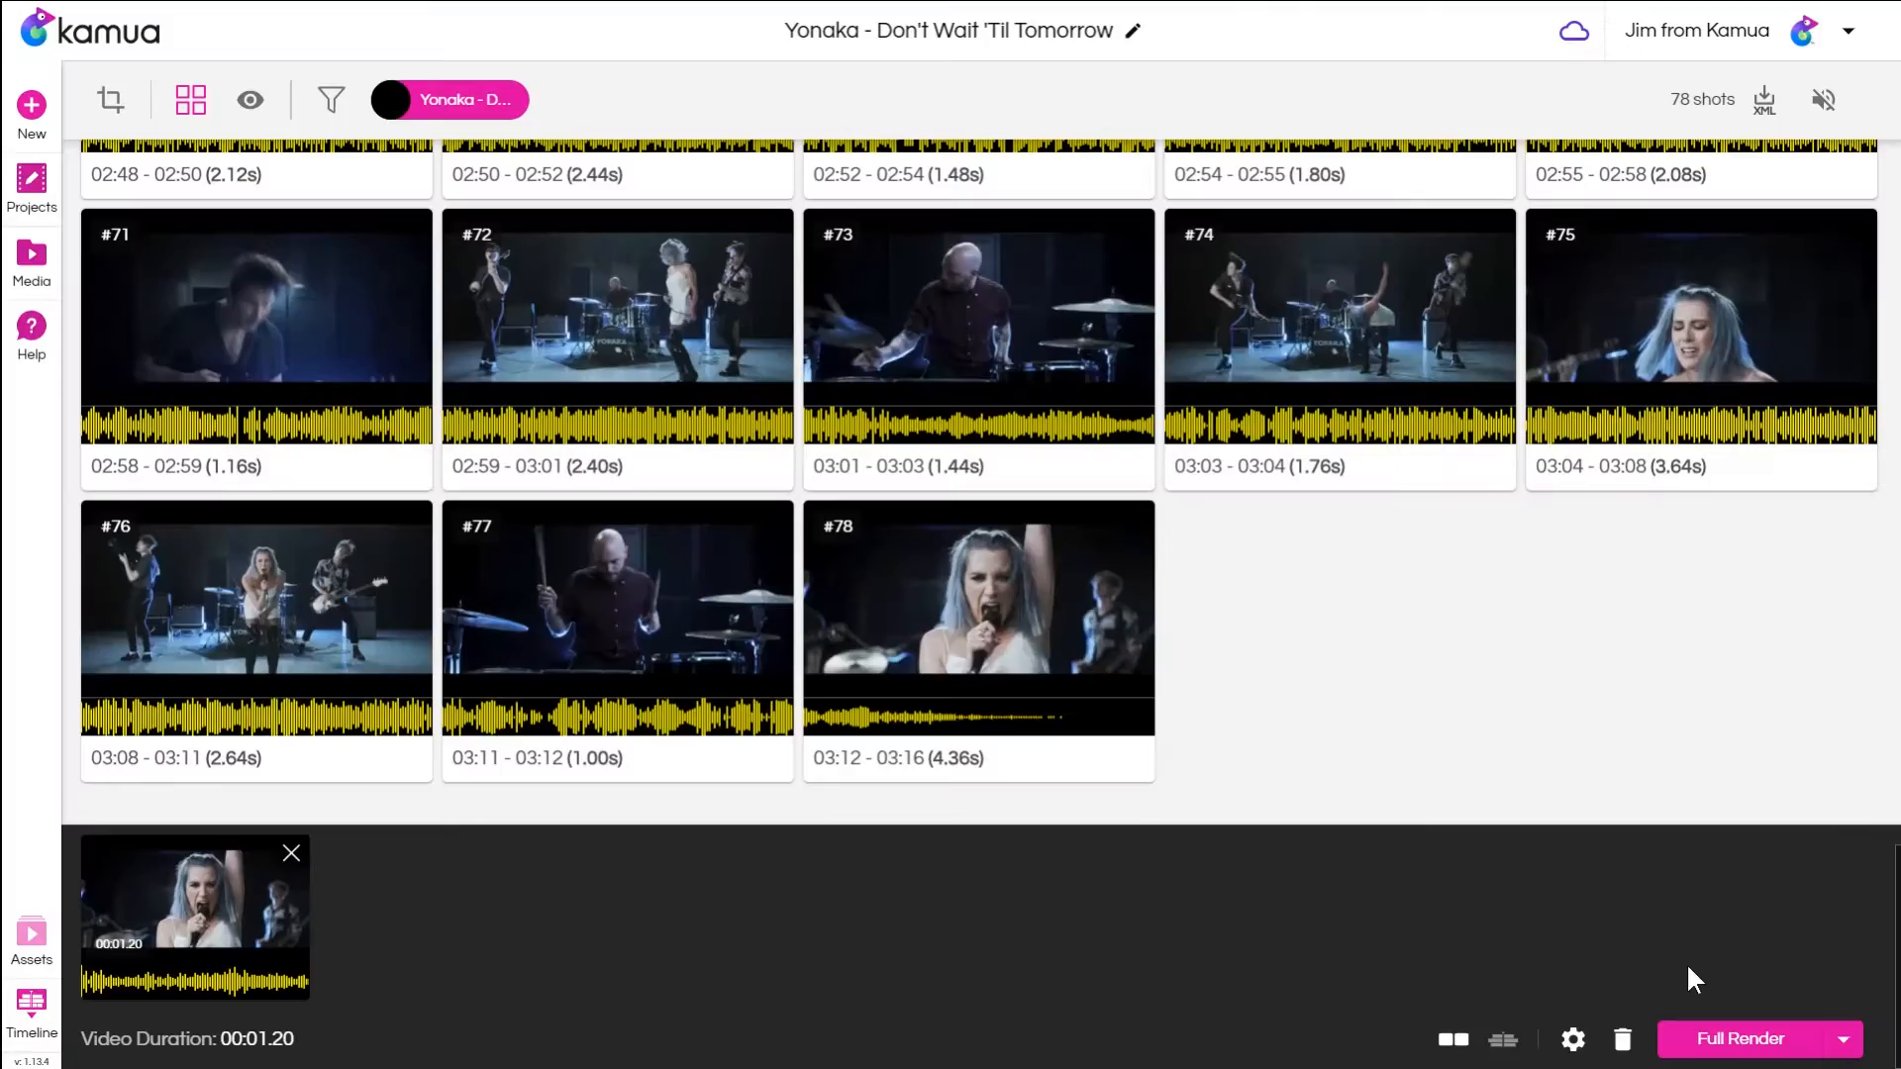
Check the project settings and render the timeline as a Full Render.
{"action": "left_click", "coordinate": [1848, 1039]}
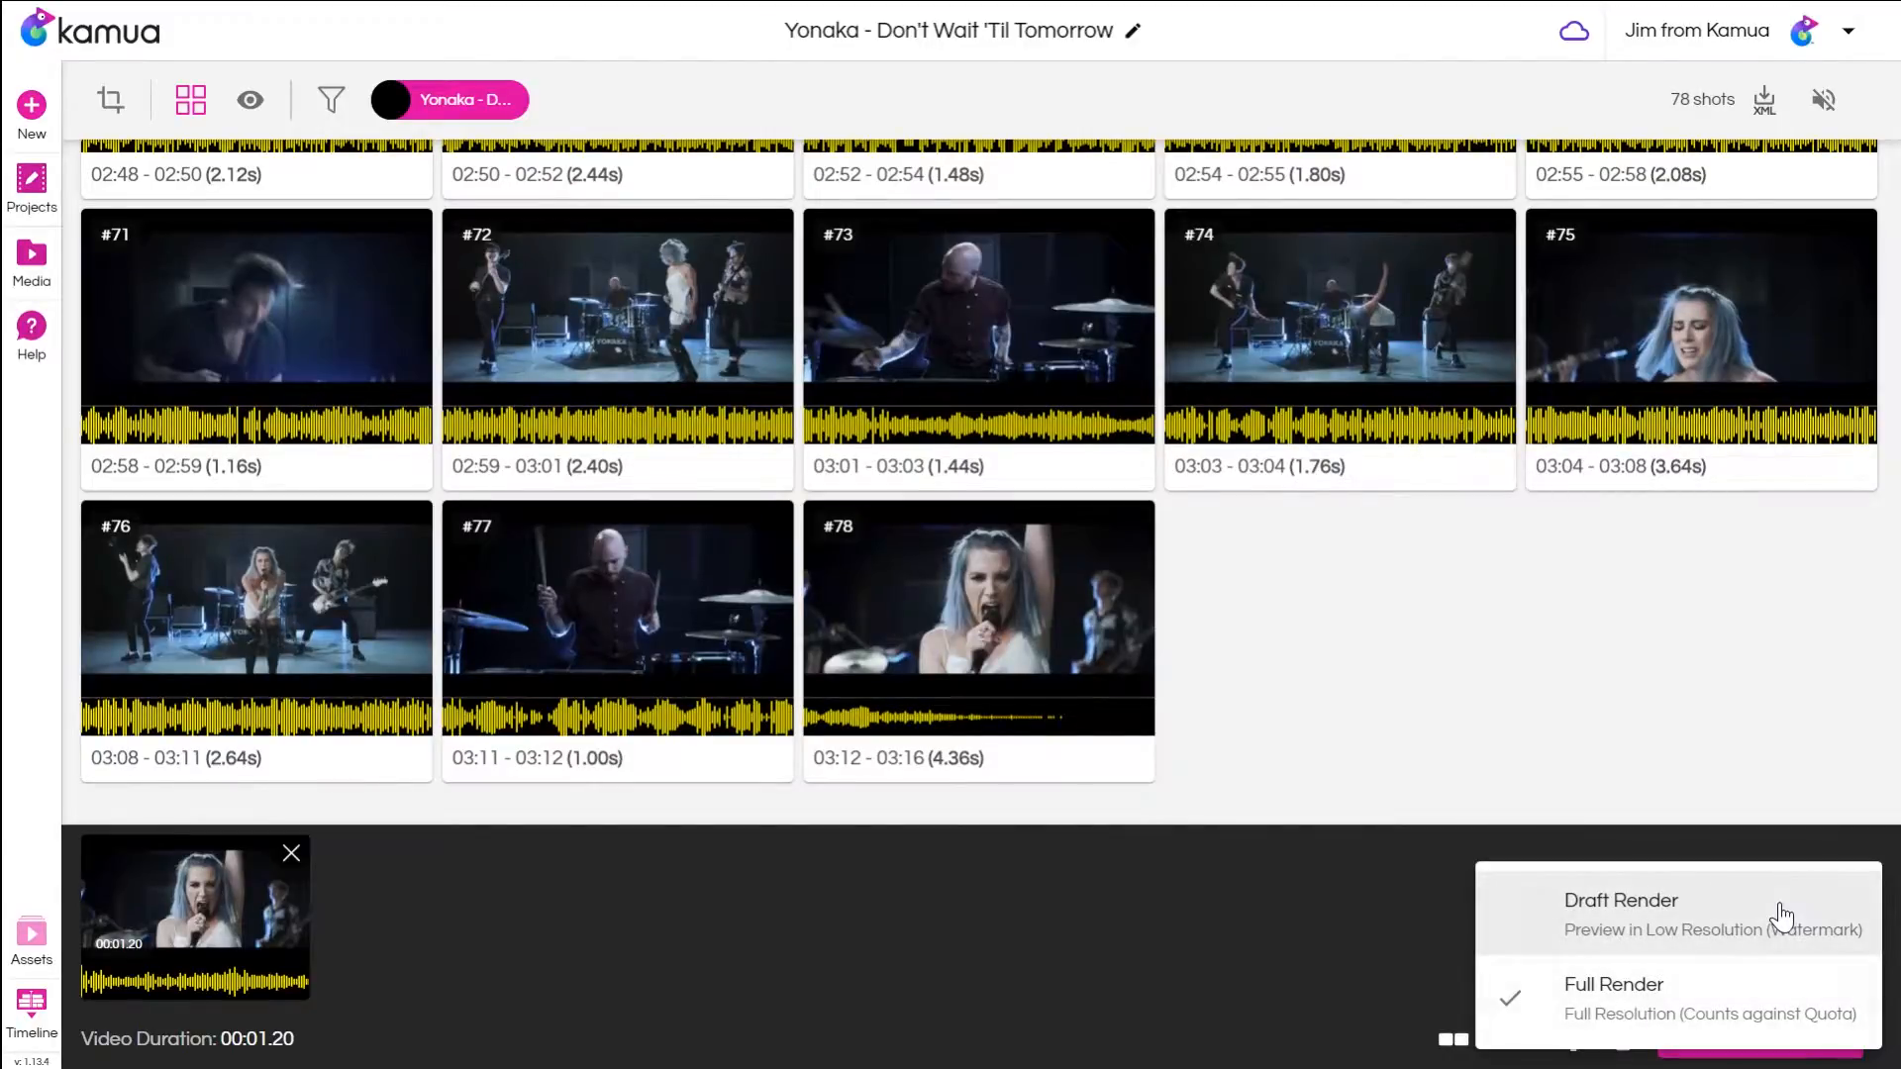
{"action": "left_click", "coordinate": [1771, 1000]}
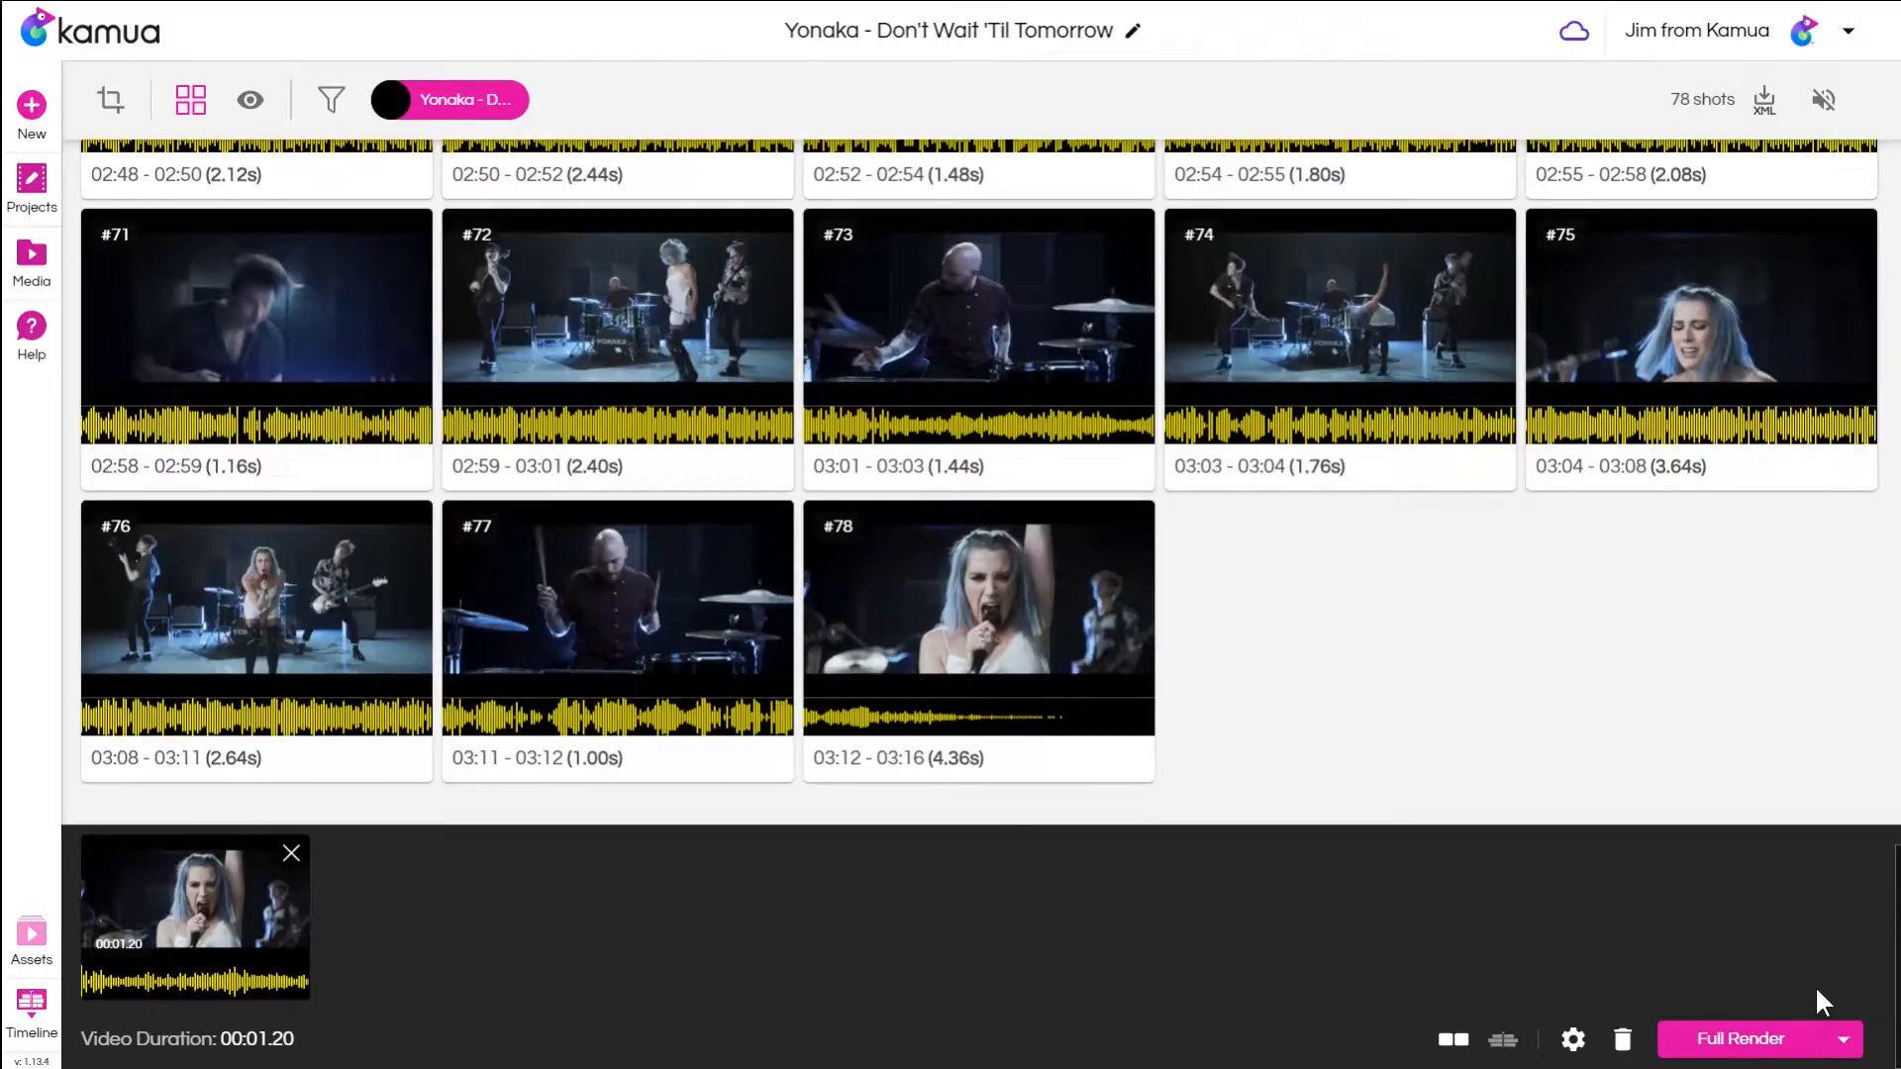
{"action": "left_click", "coordinate": [1573, 1039]}
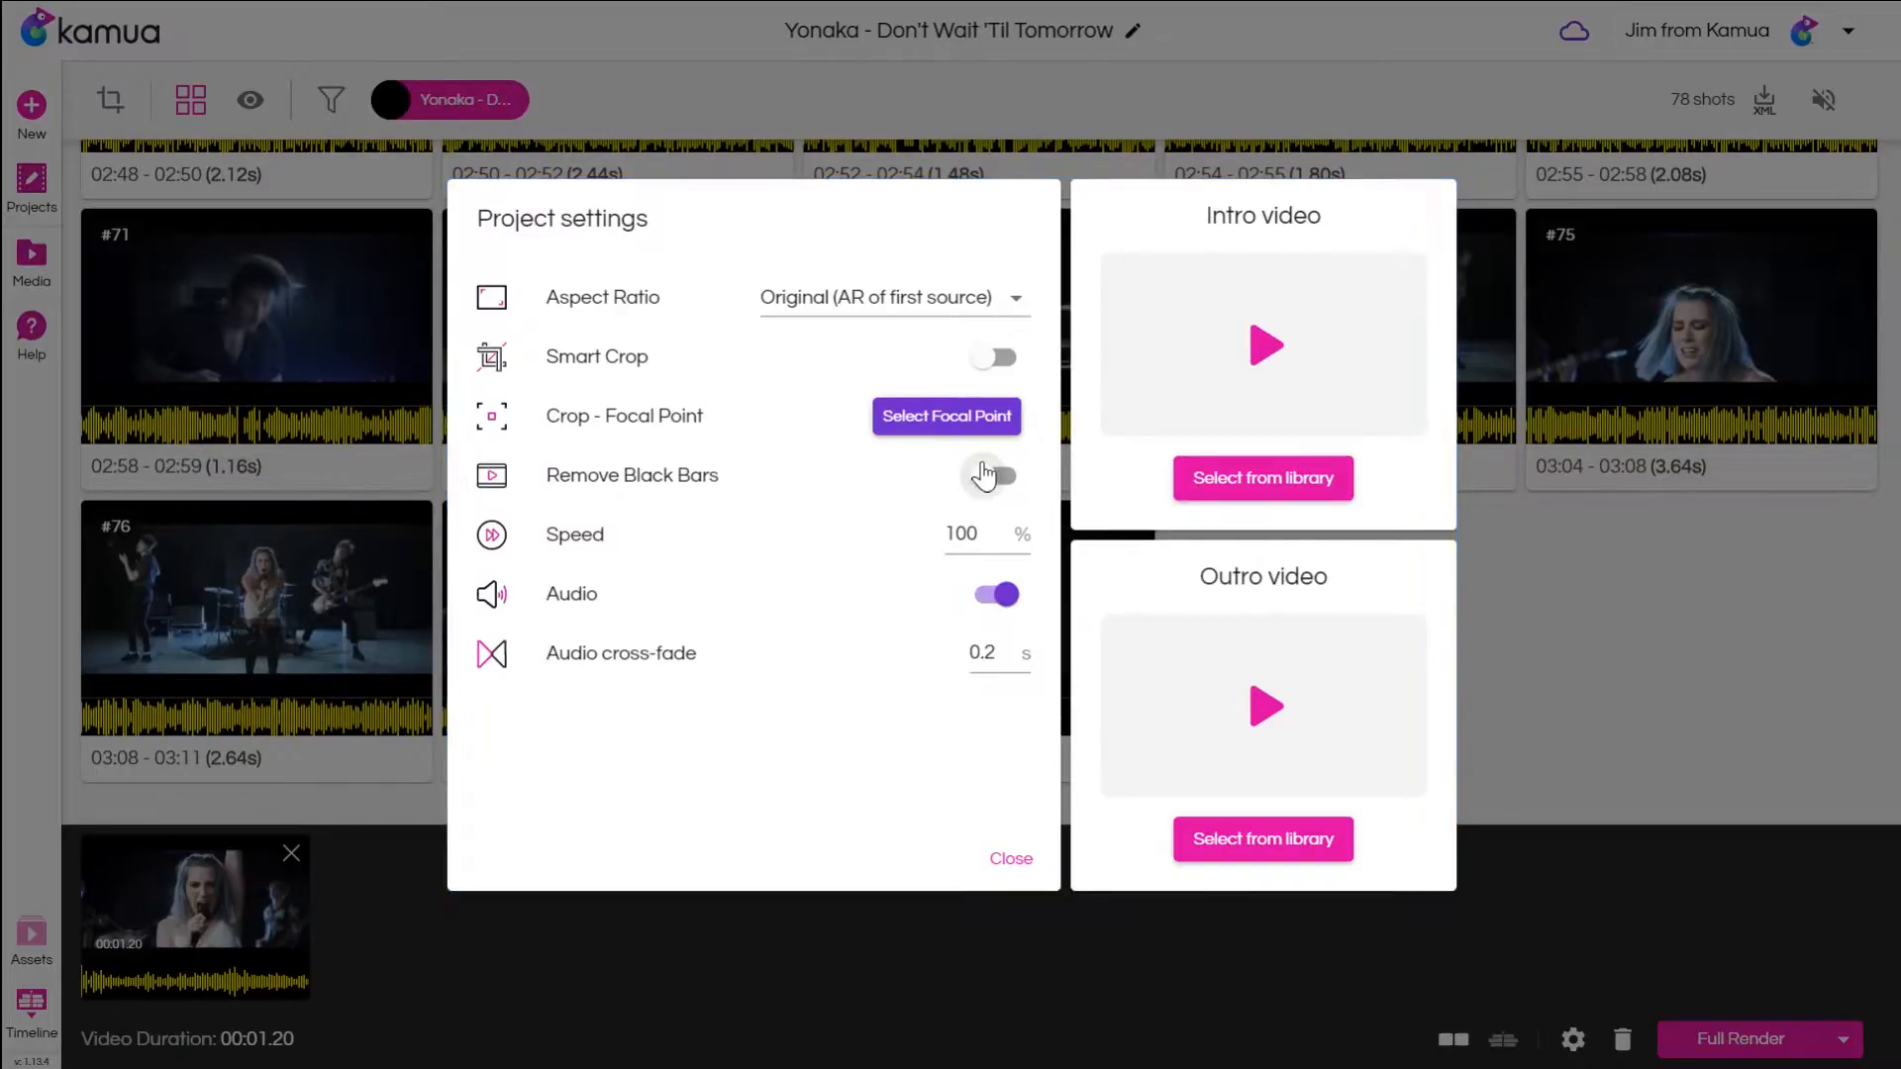
{"action": "left_click", "coordinate": [1004, 861]}
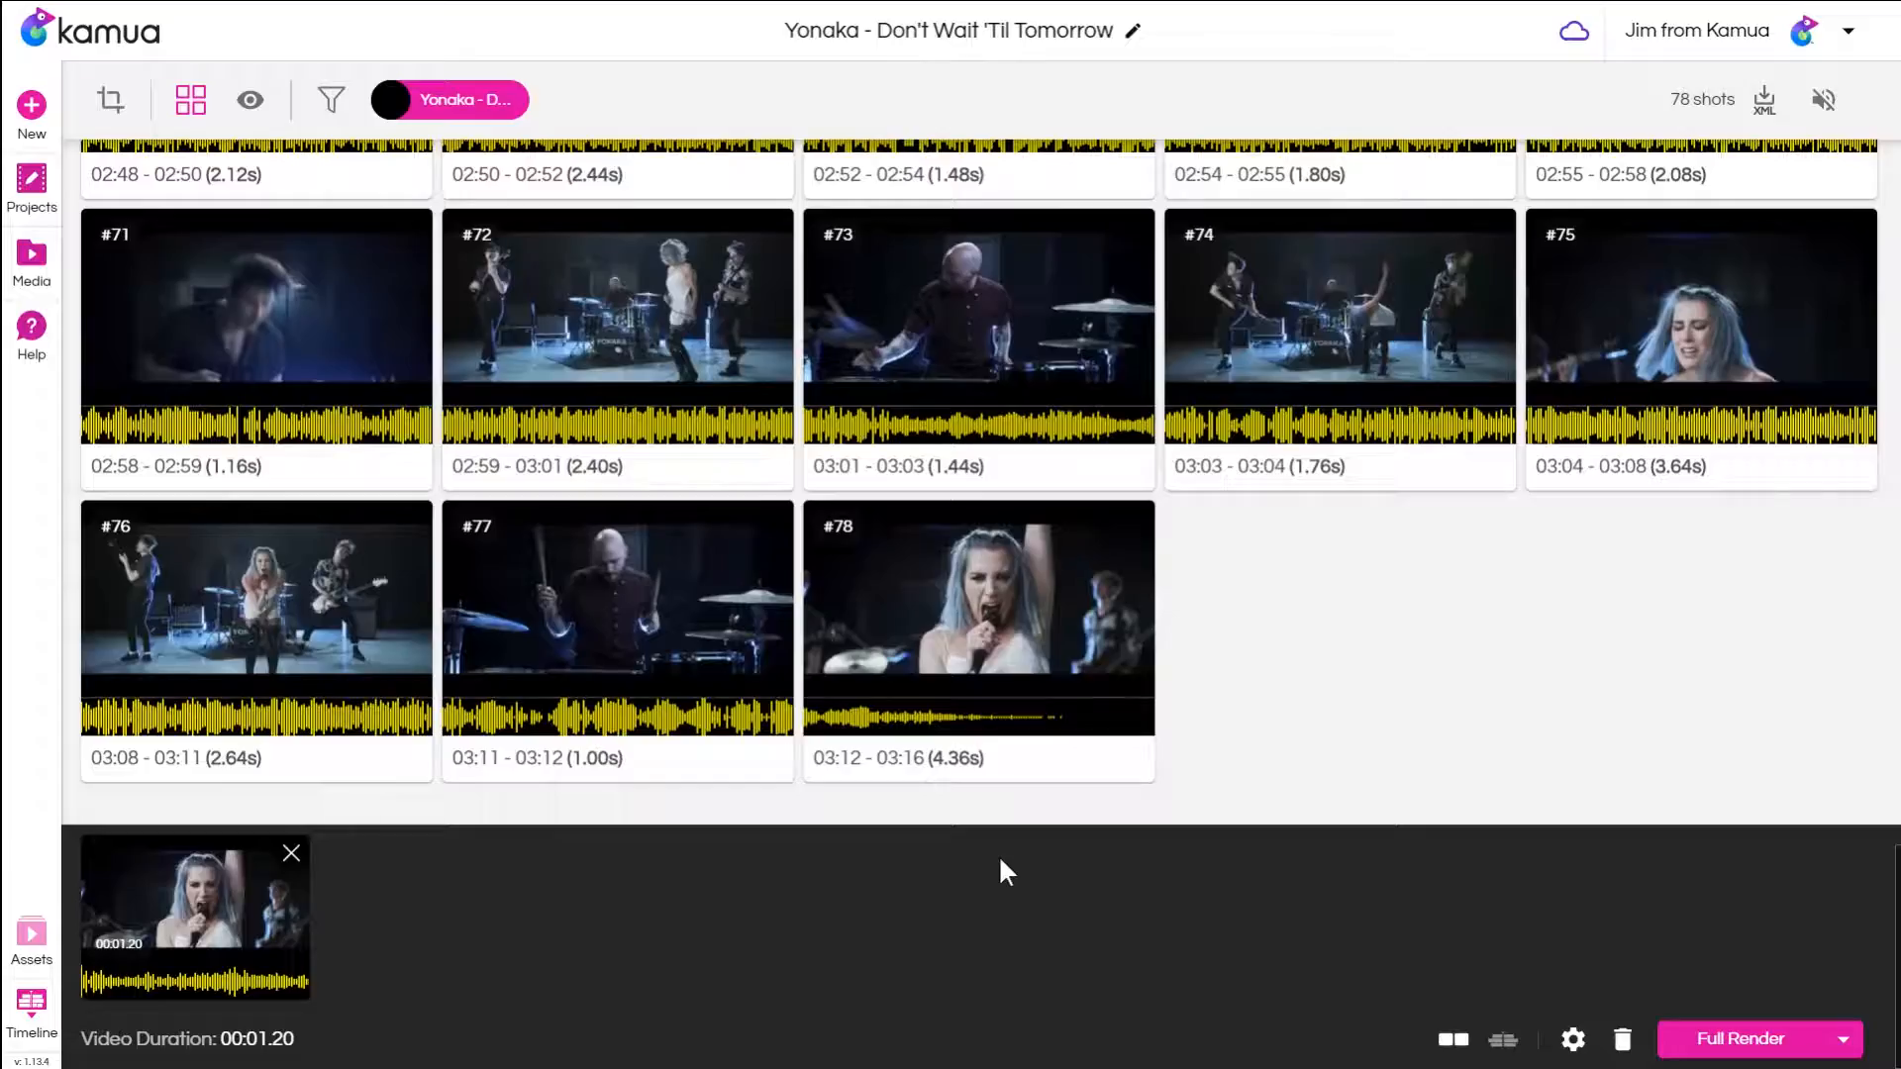
{"action": "left_click", "coordinate": [1742, 1038]}
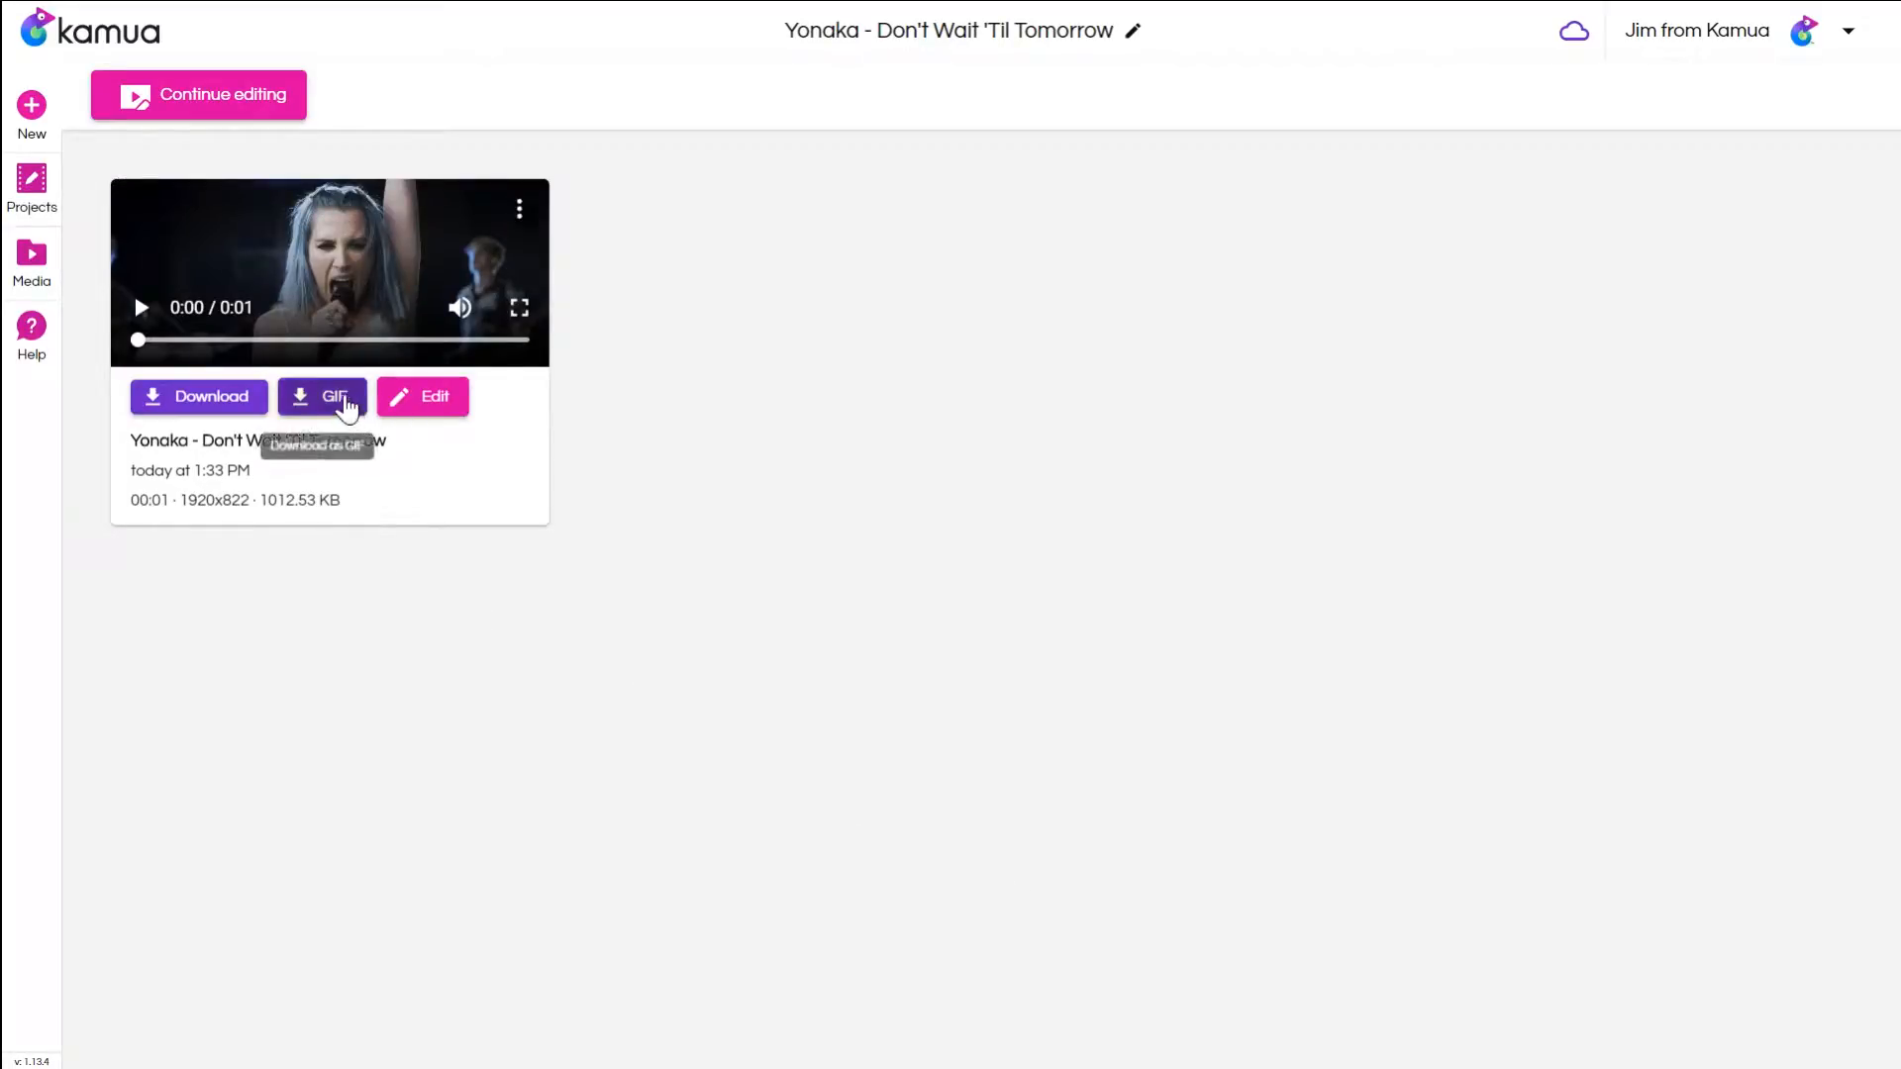
Preview the rendered clip as a GIF without downloading it, and return to editing the project.
{"action": "left_click", "coordinate": [343, 400]}
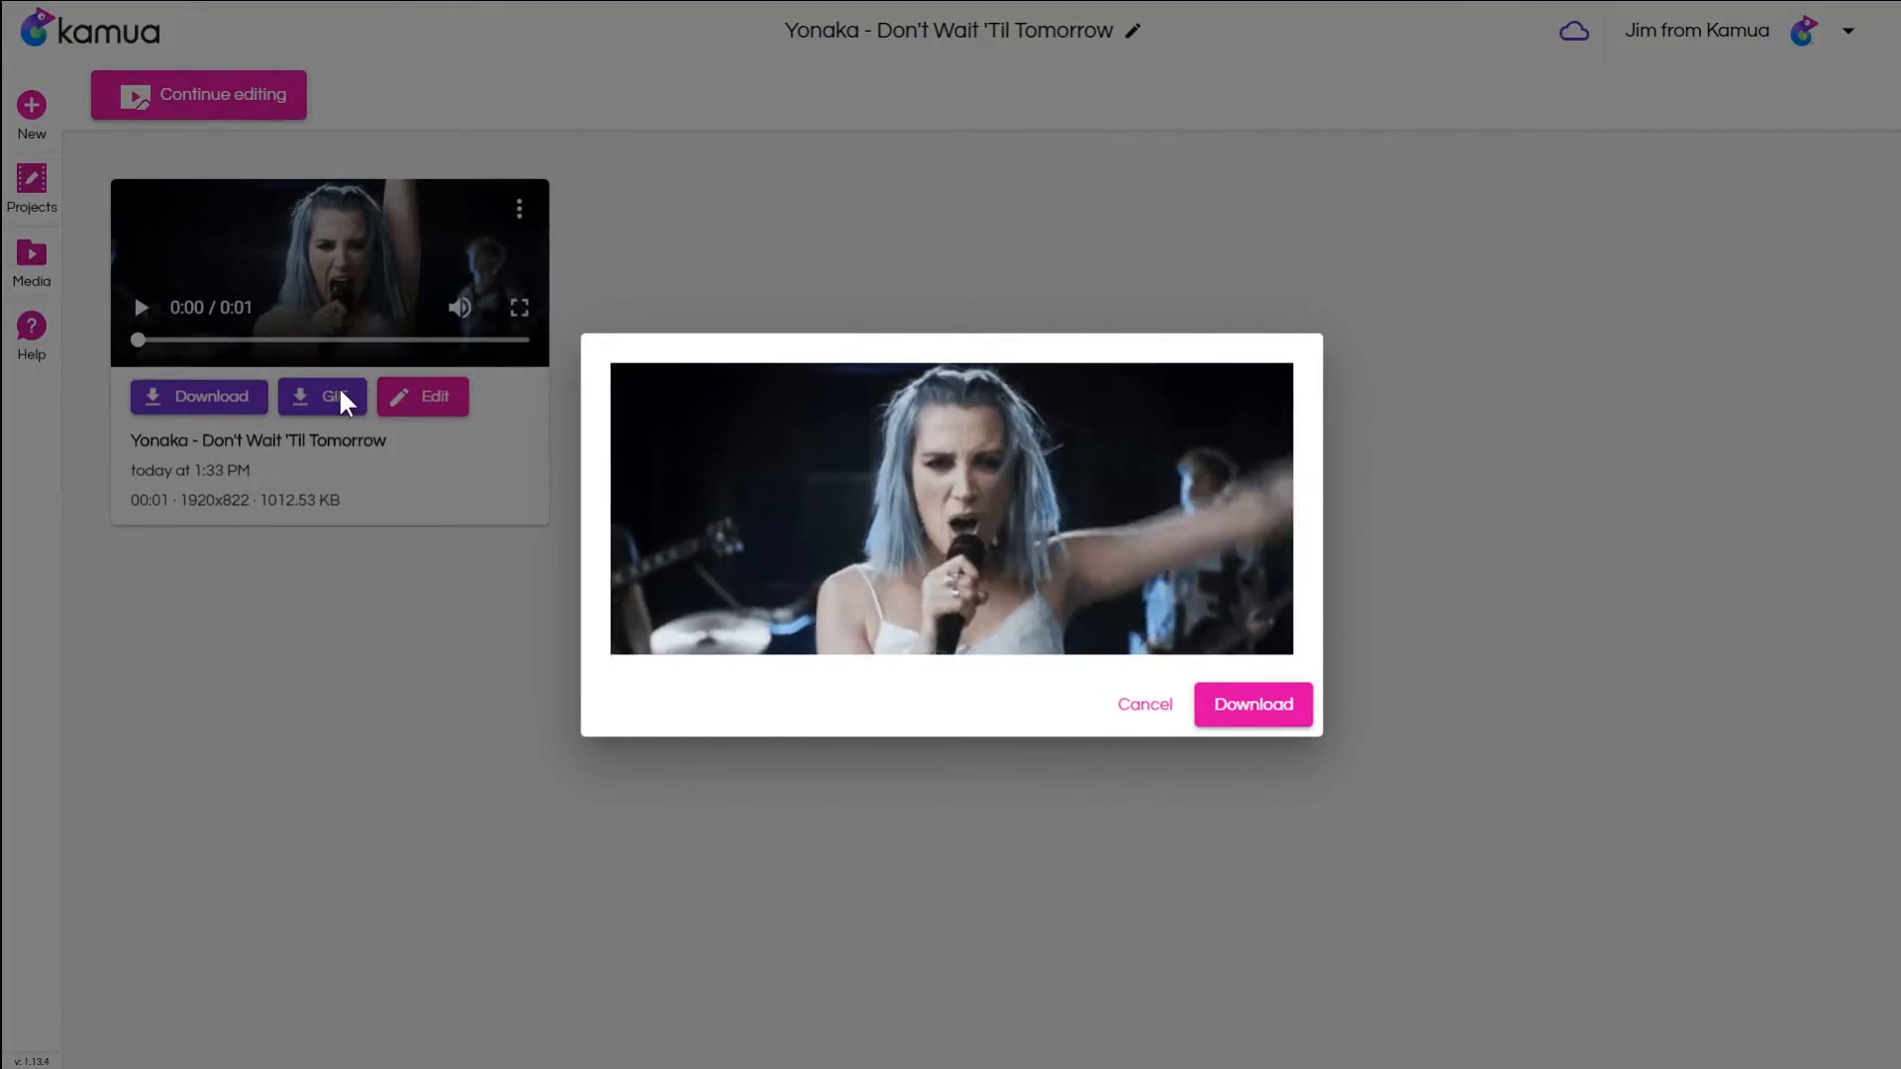
{"action": "left_click", "coordinate": [1142, 706]}
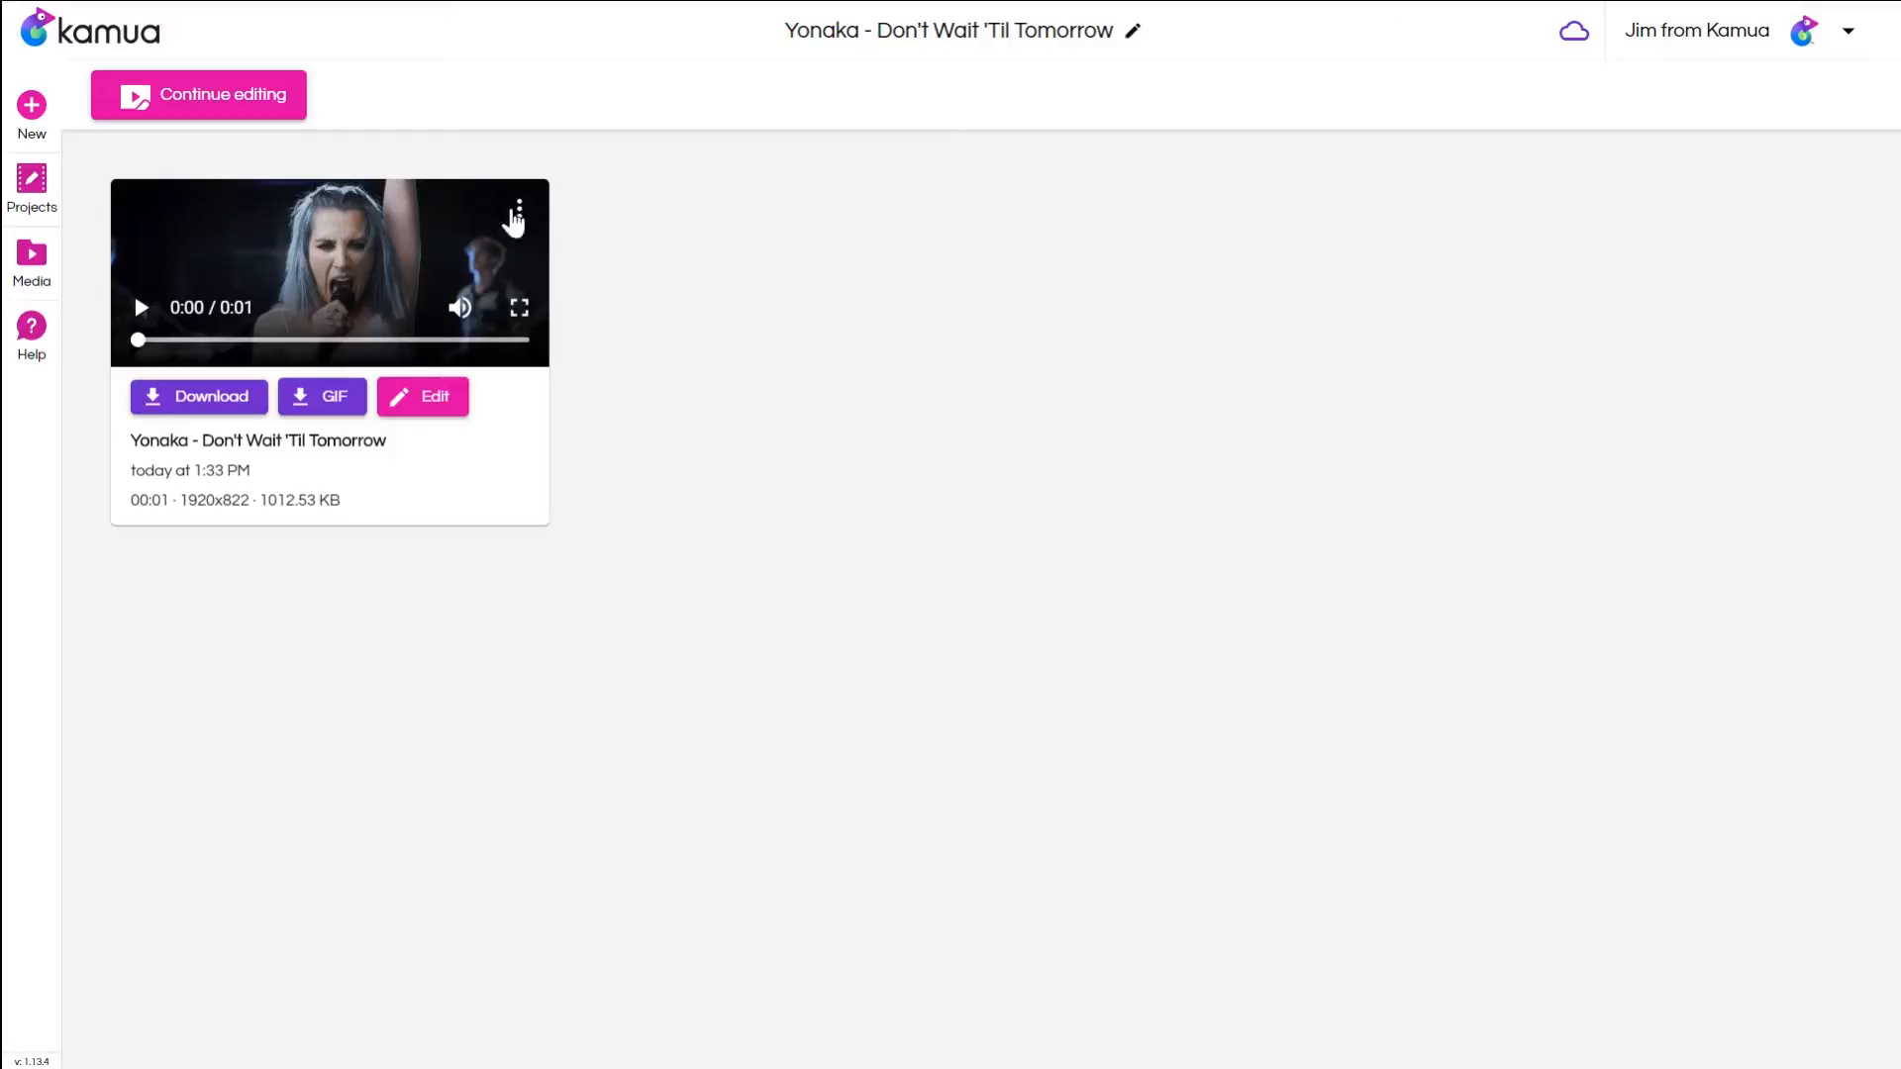
{"action": "left_click", "coordinate": [267, 94]}
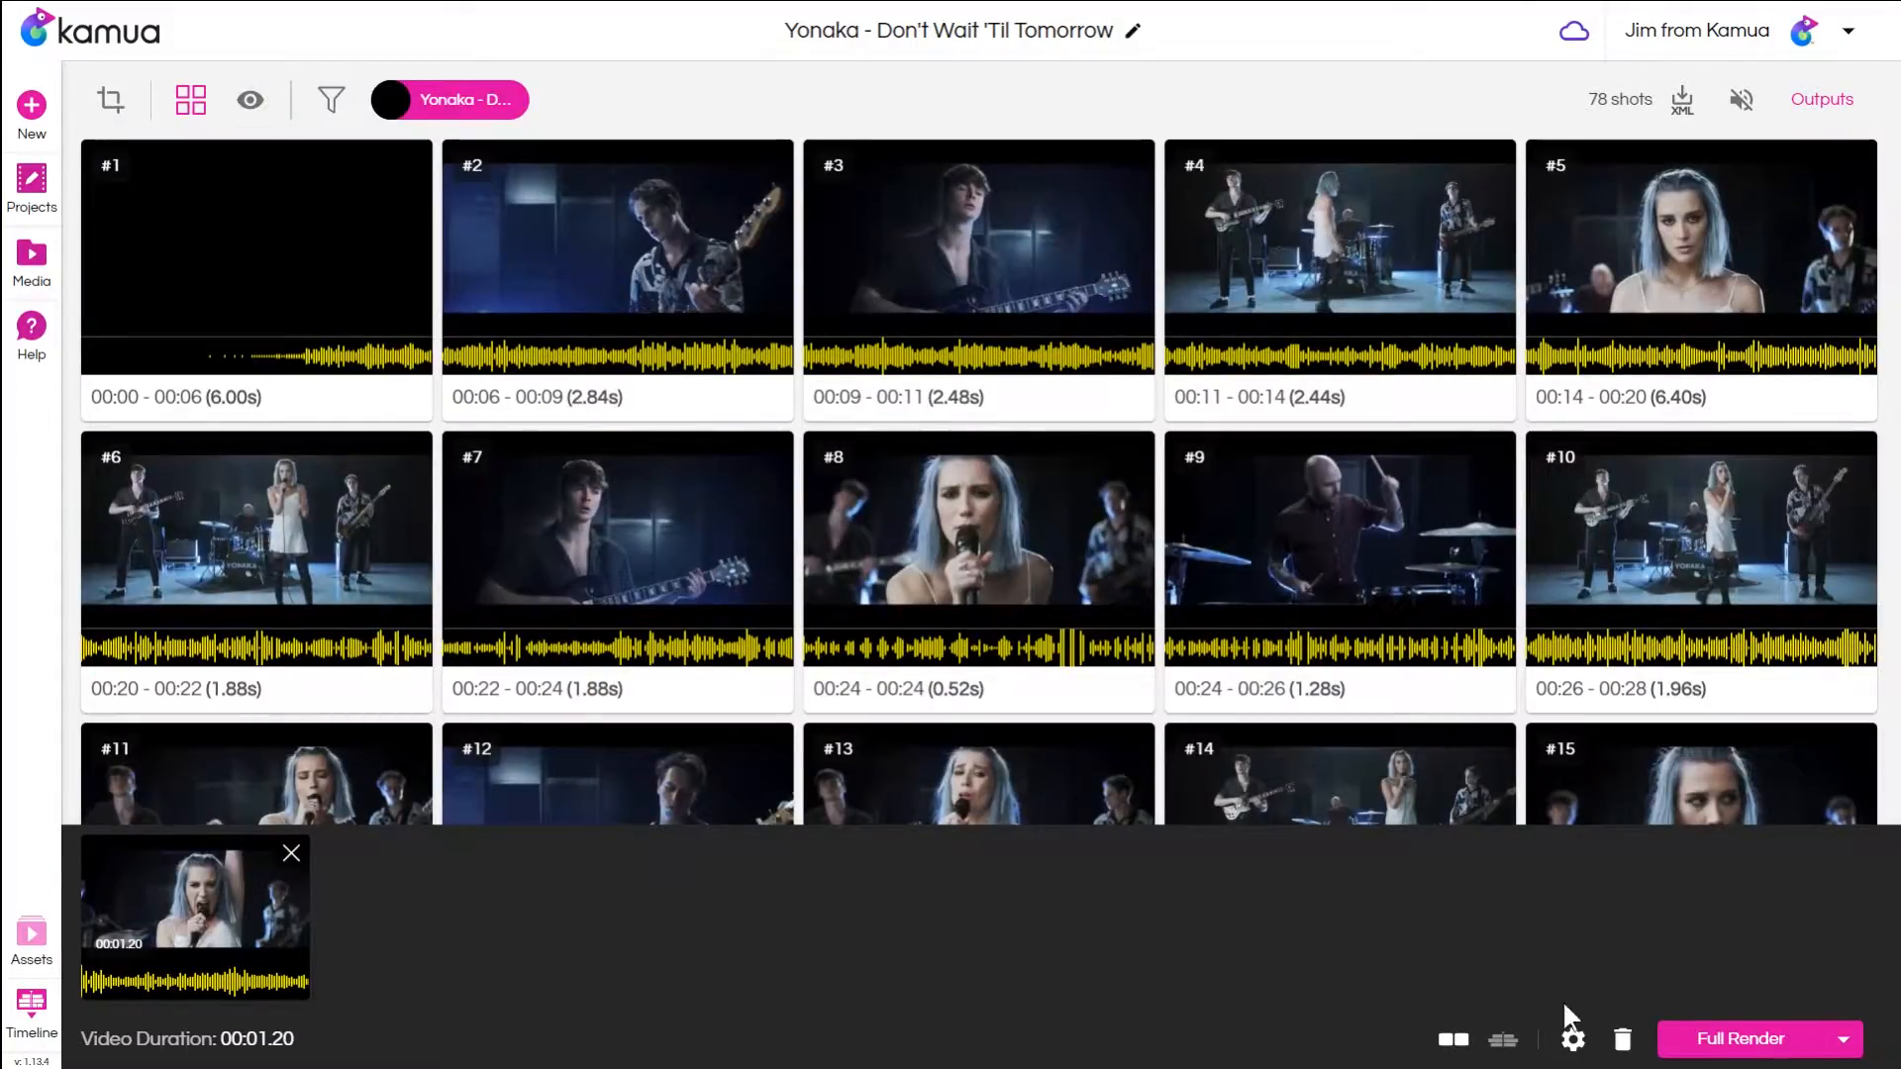
Clear the timeline, open shot #64 from the shot grid and play it.
{"action": "left_click", "coordinate": [1624, 1039]}
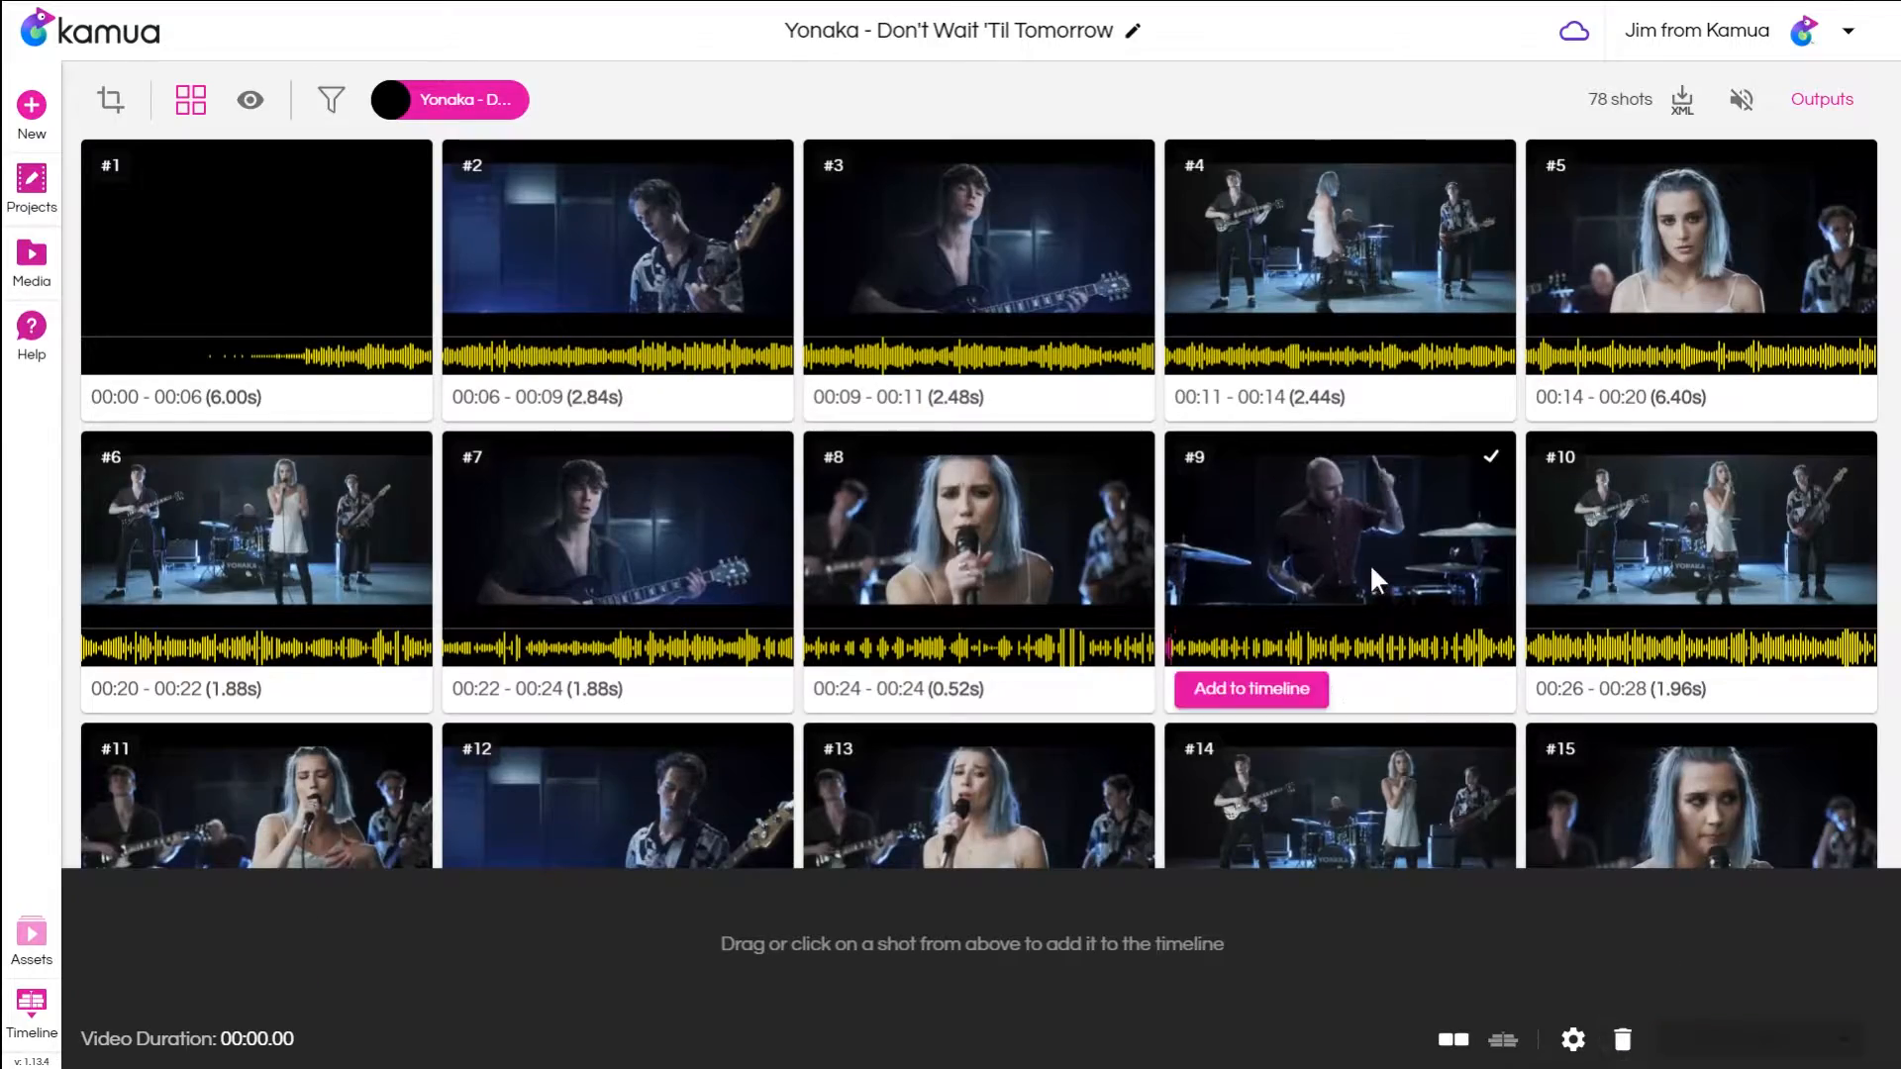
{"action": "scroll", "coordinate": [1370, 561], "scroll_direction": "down", "scroll_amount": 10}
{"action": "scroll", "coordinate": [1371, 573], "scroll_direction": "down", "scroll_amount": 15}
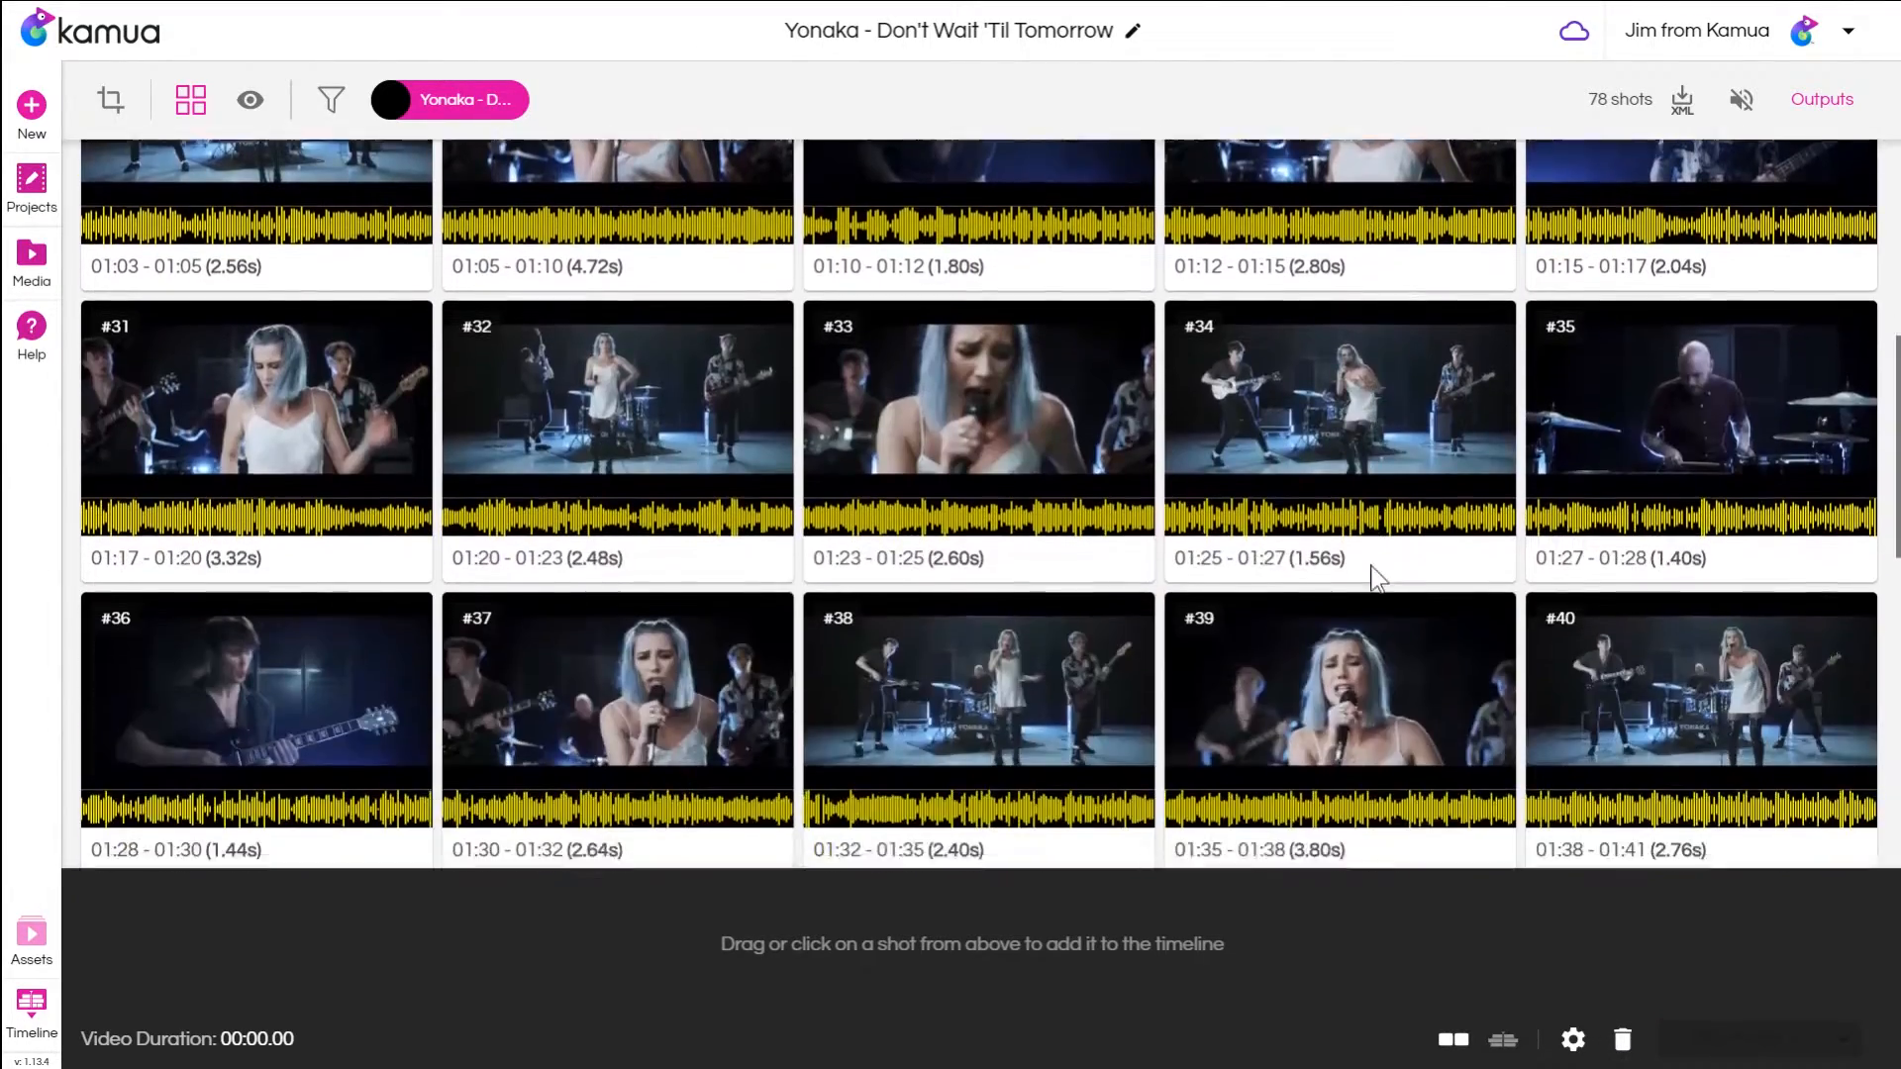
{"action": "scroll", "coordinate": [1369, 561], "scroll_direction": "down", "scroll_amount": 6}
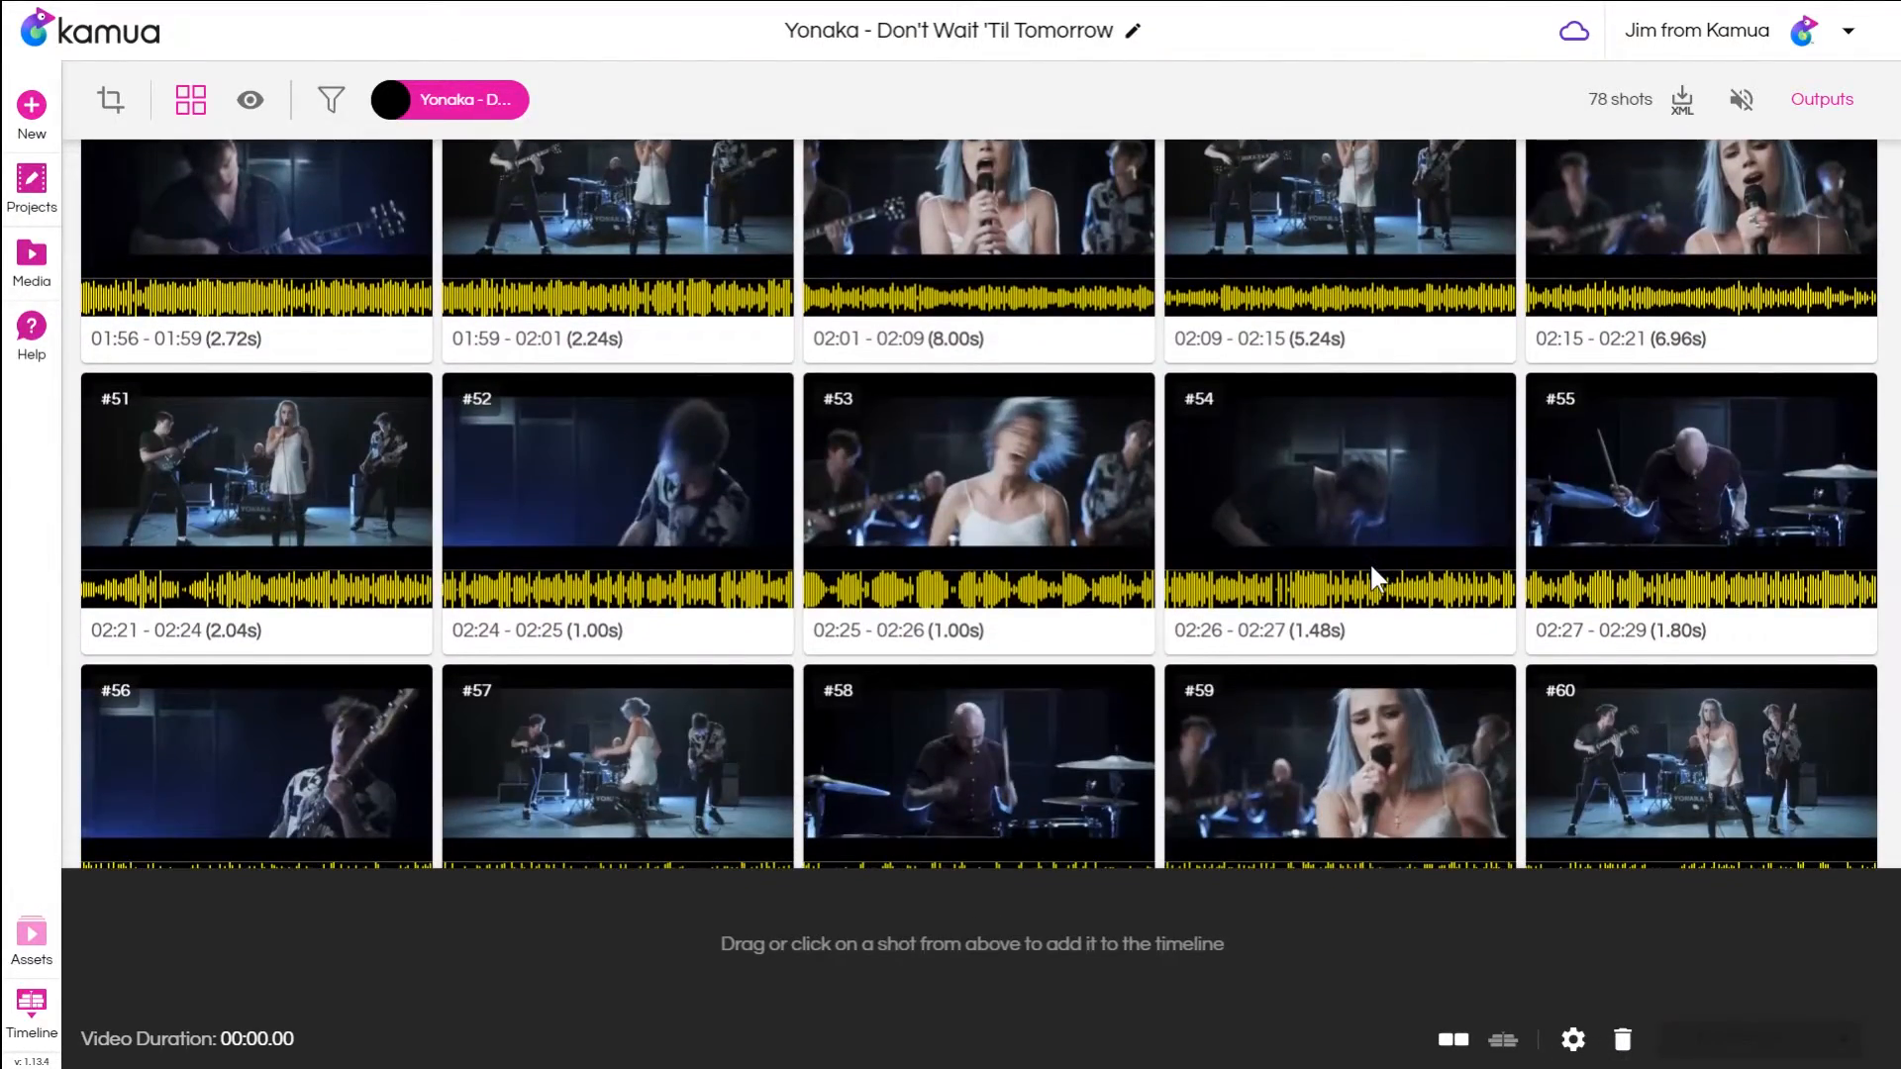
{"action": "scroll", "coordinate": [1373, 579], "scroll_direction": "down", "scroll_amount": 2}
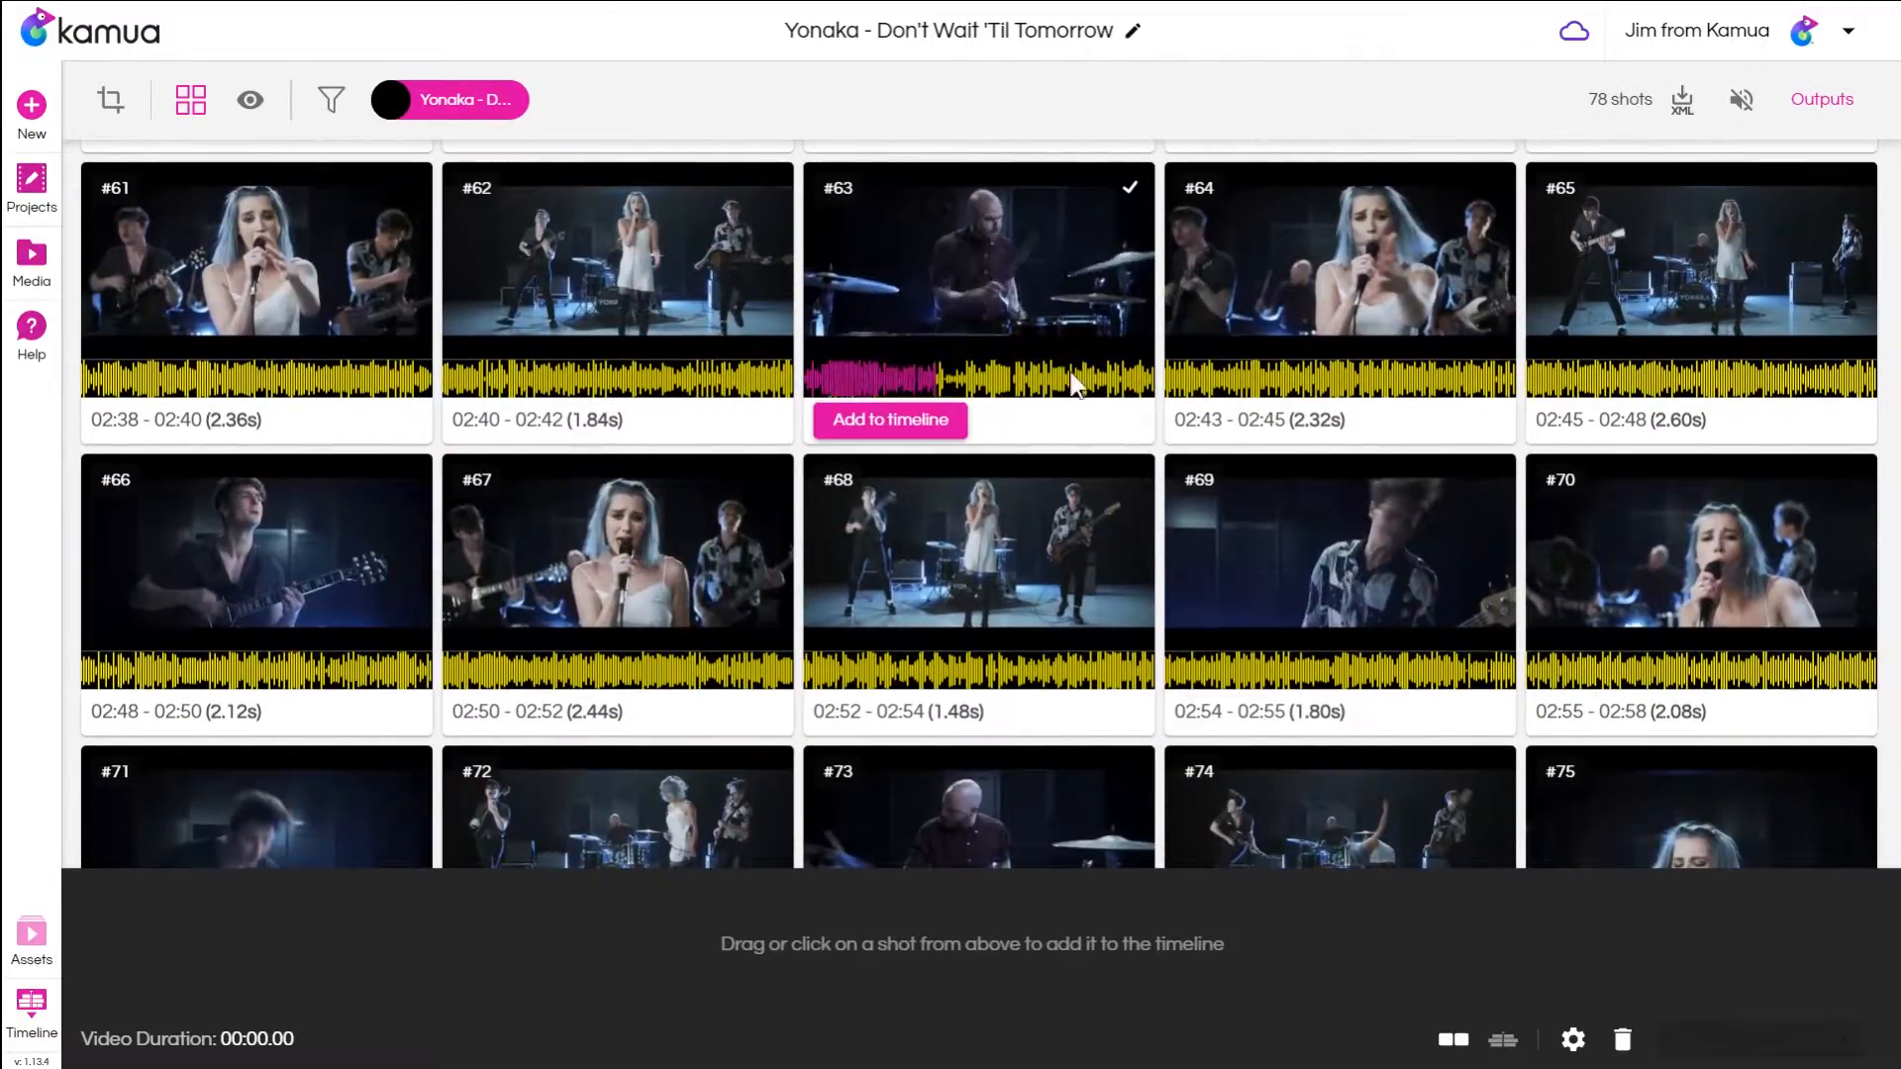
{"action": "left_click", "coordinate": [1356, 301]}
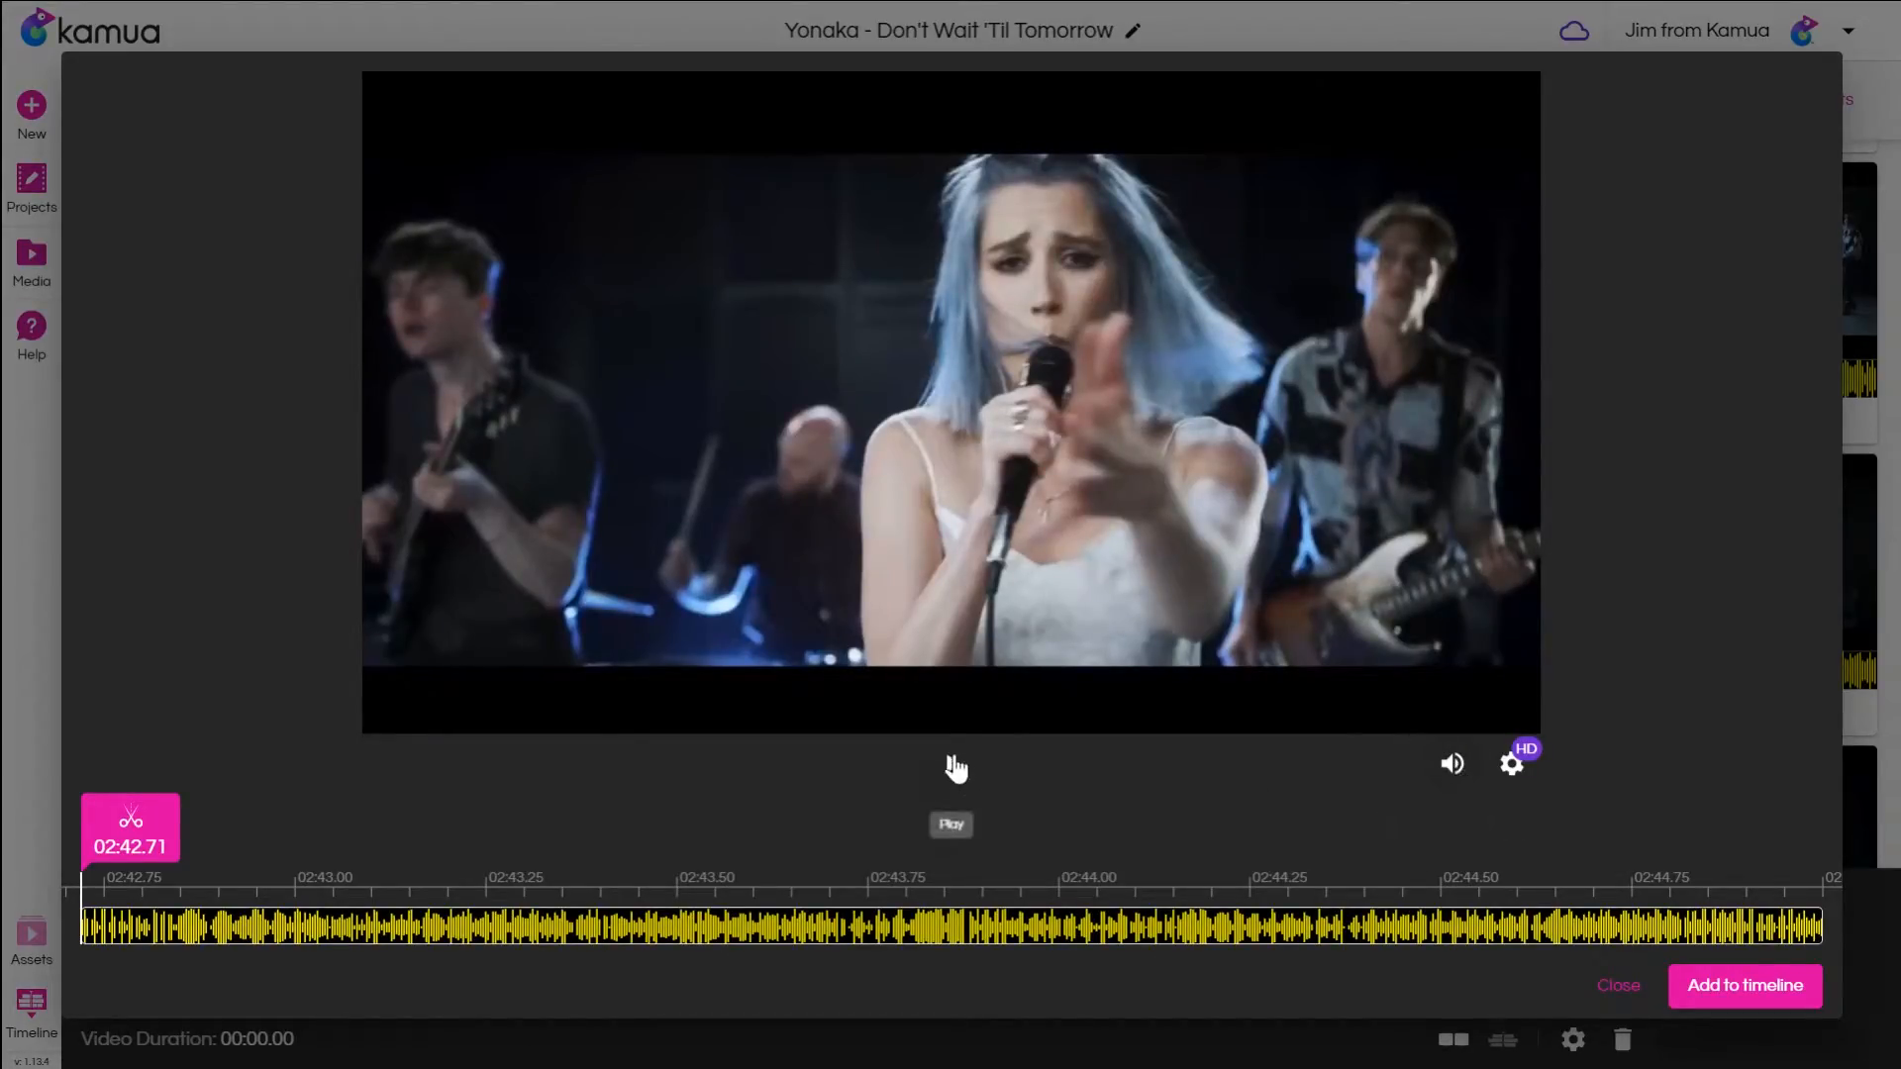
{"action": "left_click", "coordinate": [953, 767]}
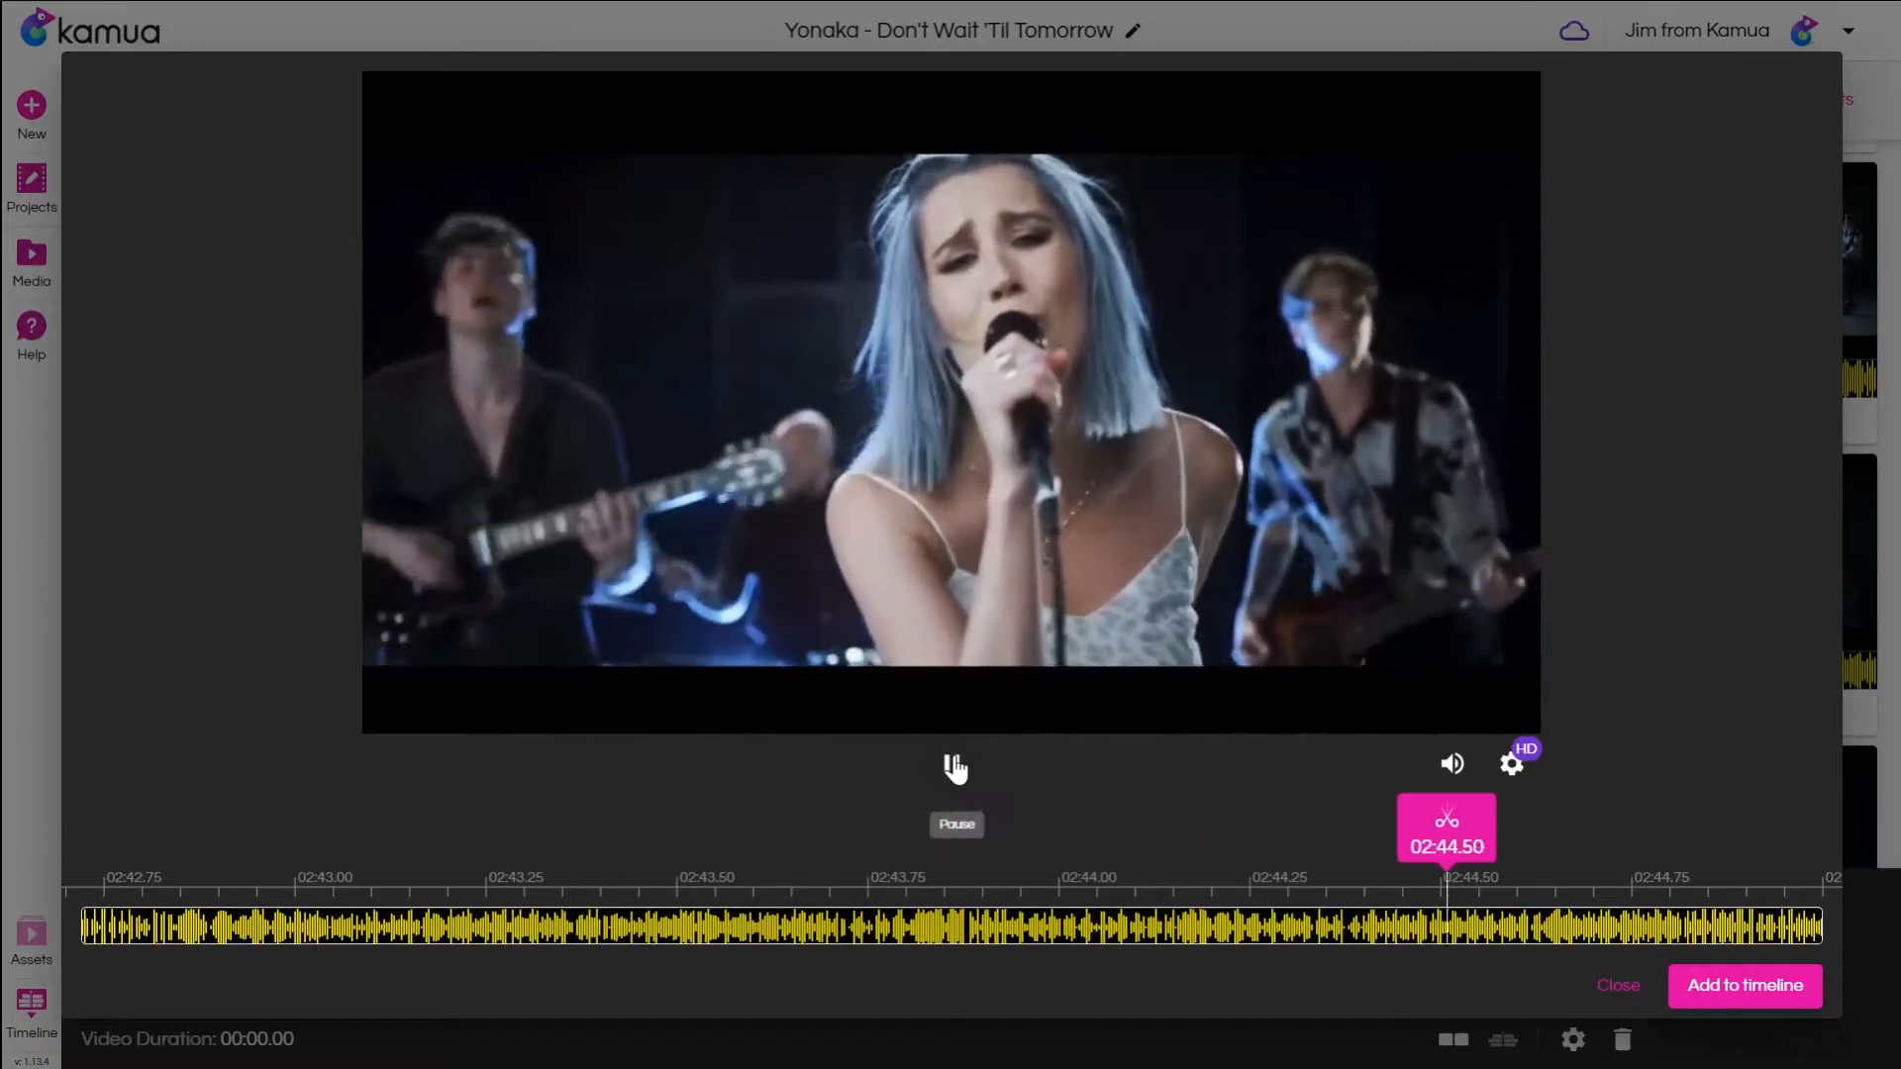
Stop playback of shot #64, close it without adding it, and skim the shots that follow it in the grid.
{"action": "left_click", "coordinate": [953, 767]}
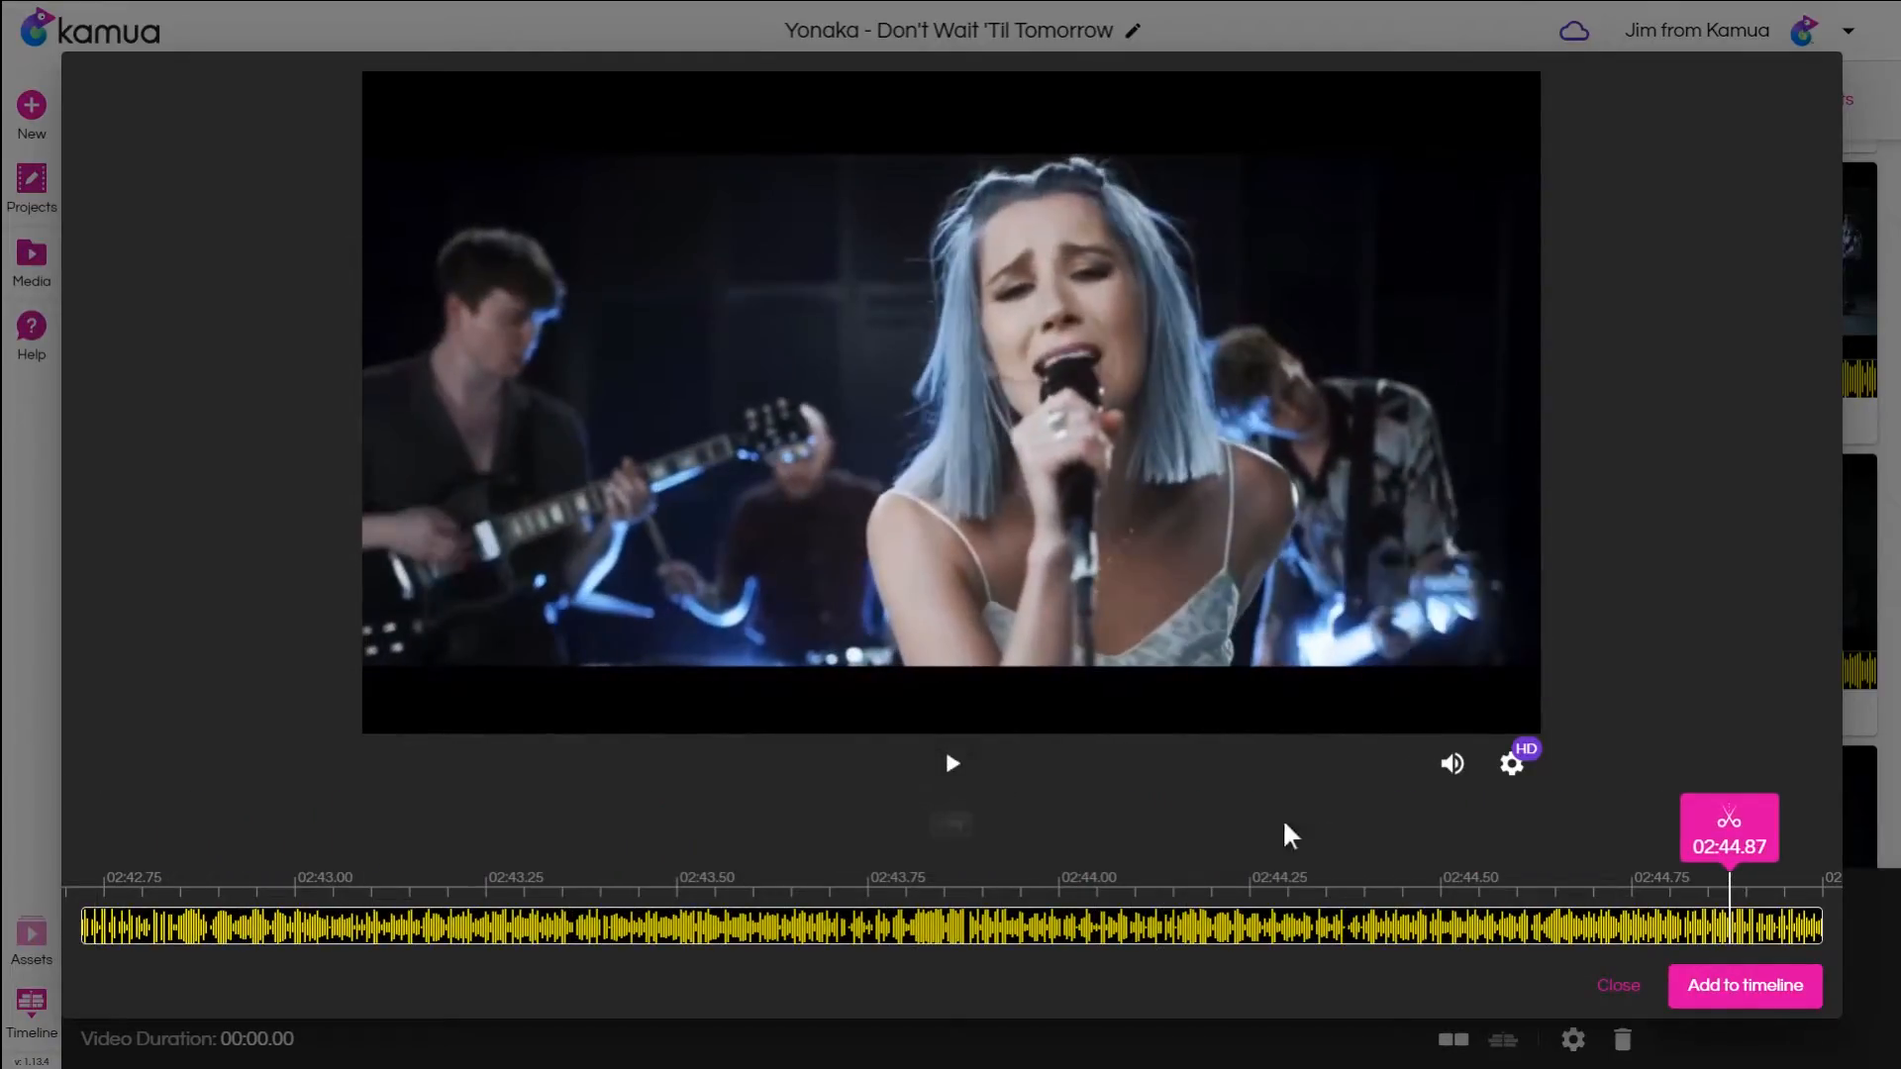
{"action": "left_click", "coordinate": [1632, 989]}
{"action": "mouse_move", "coordinate": [1378, 316]}
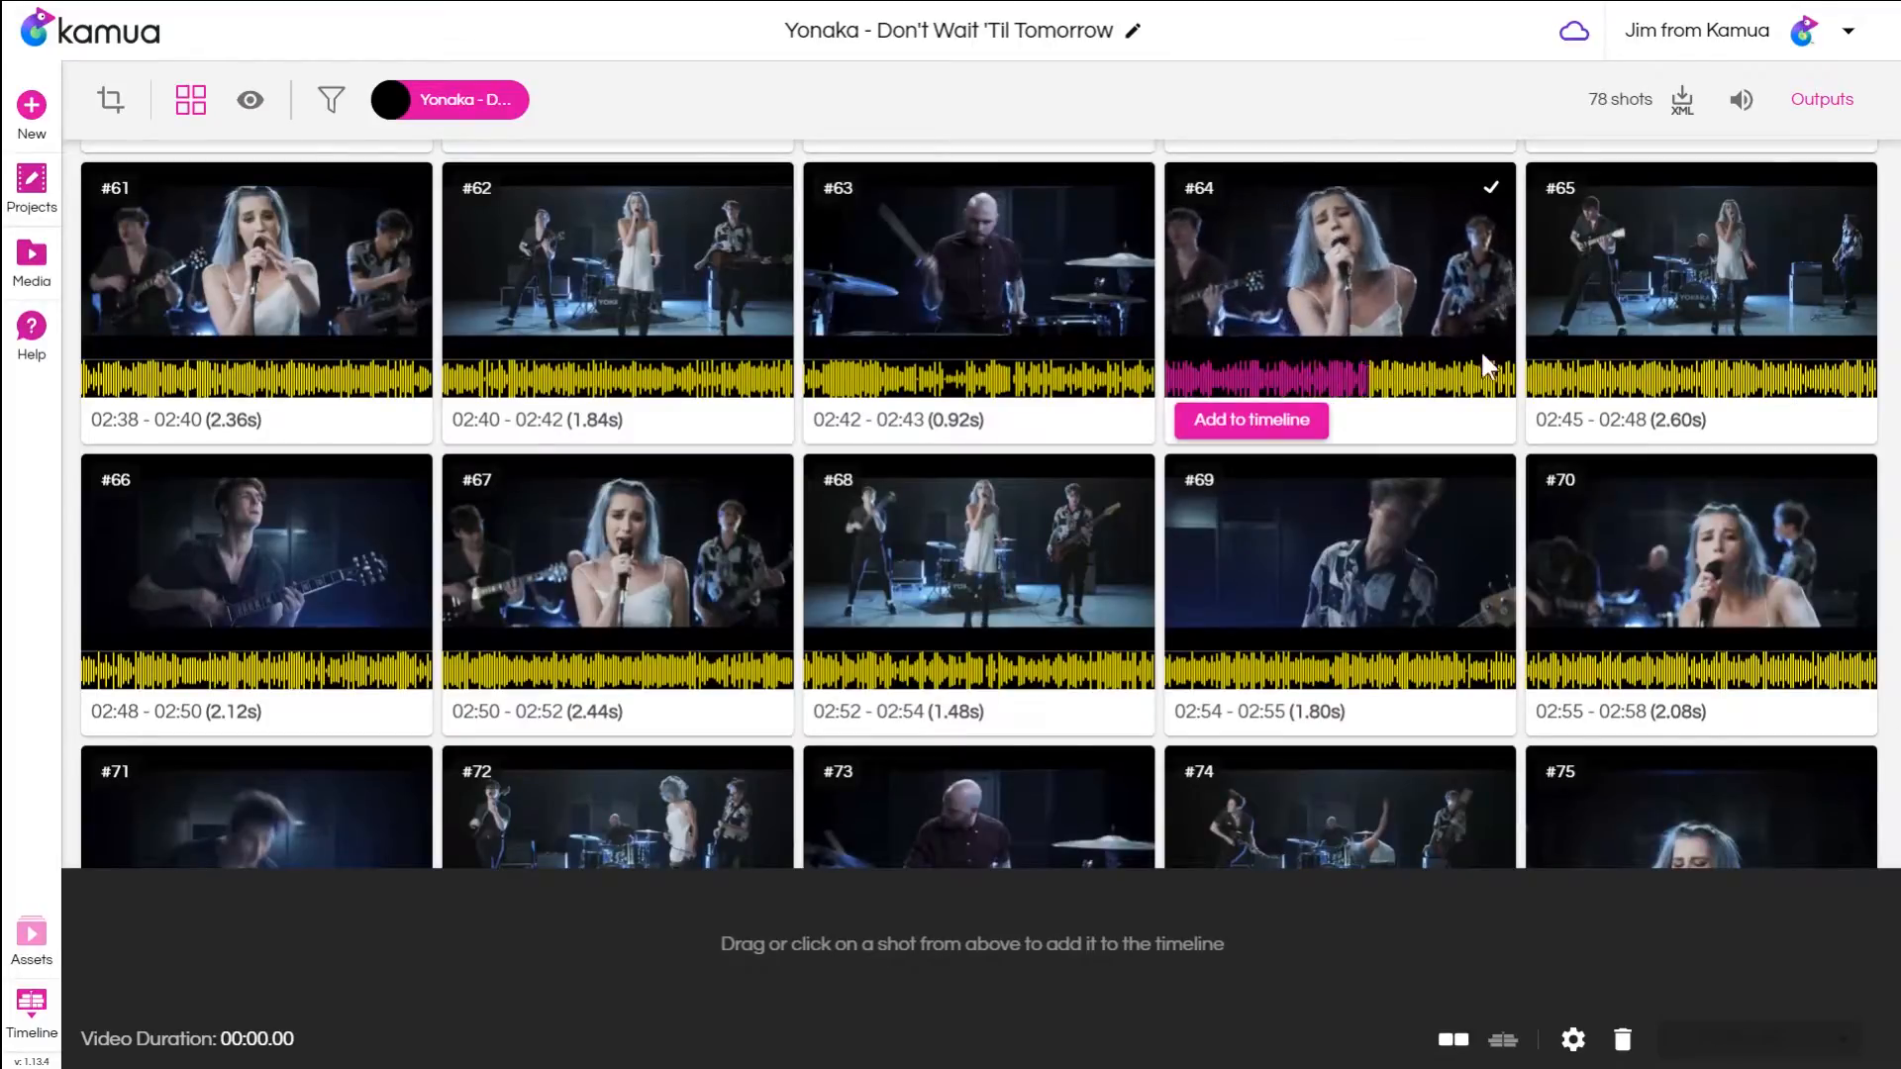
{"action": "mouse_move", "coordinate": [1661, 276]}
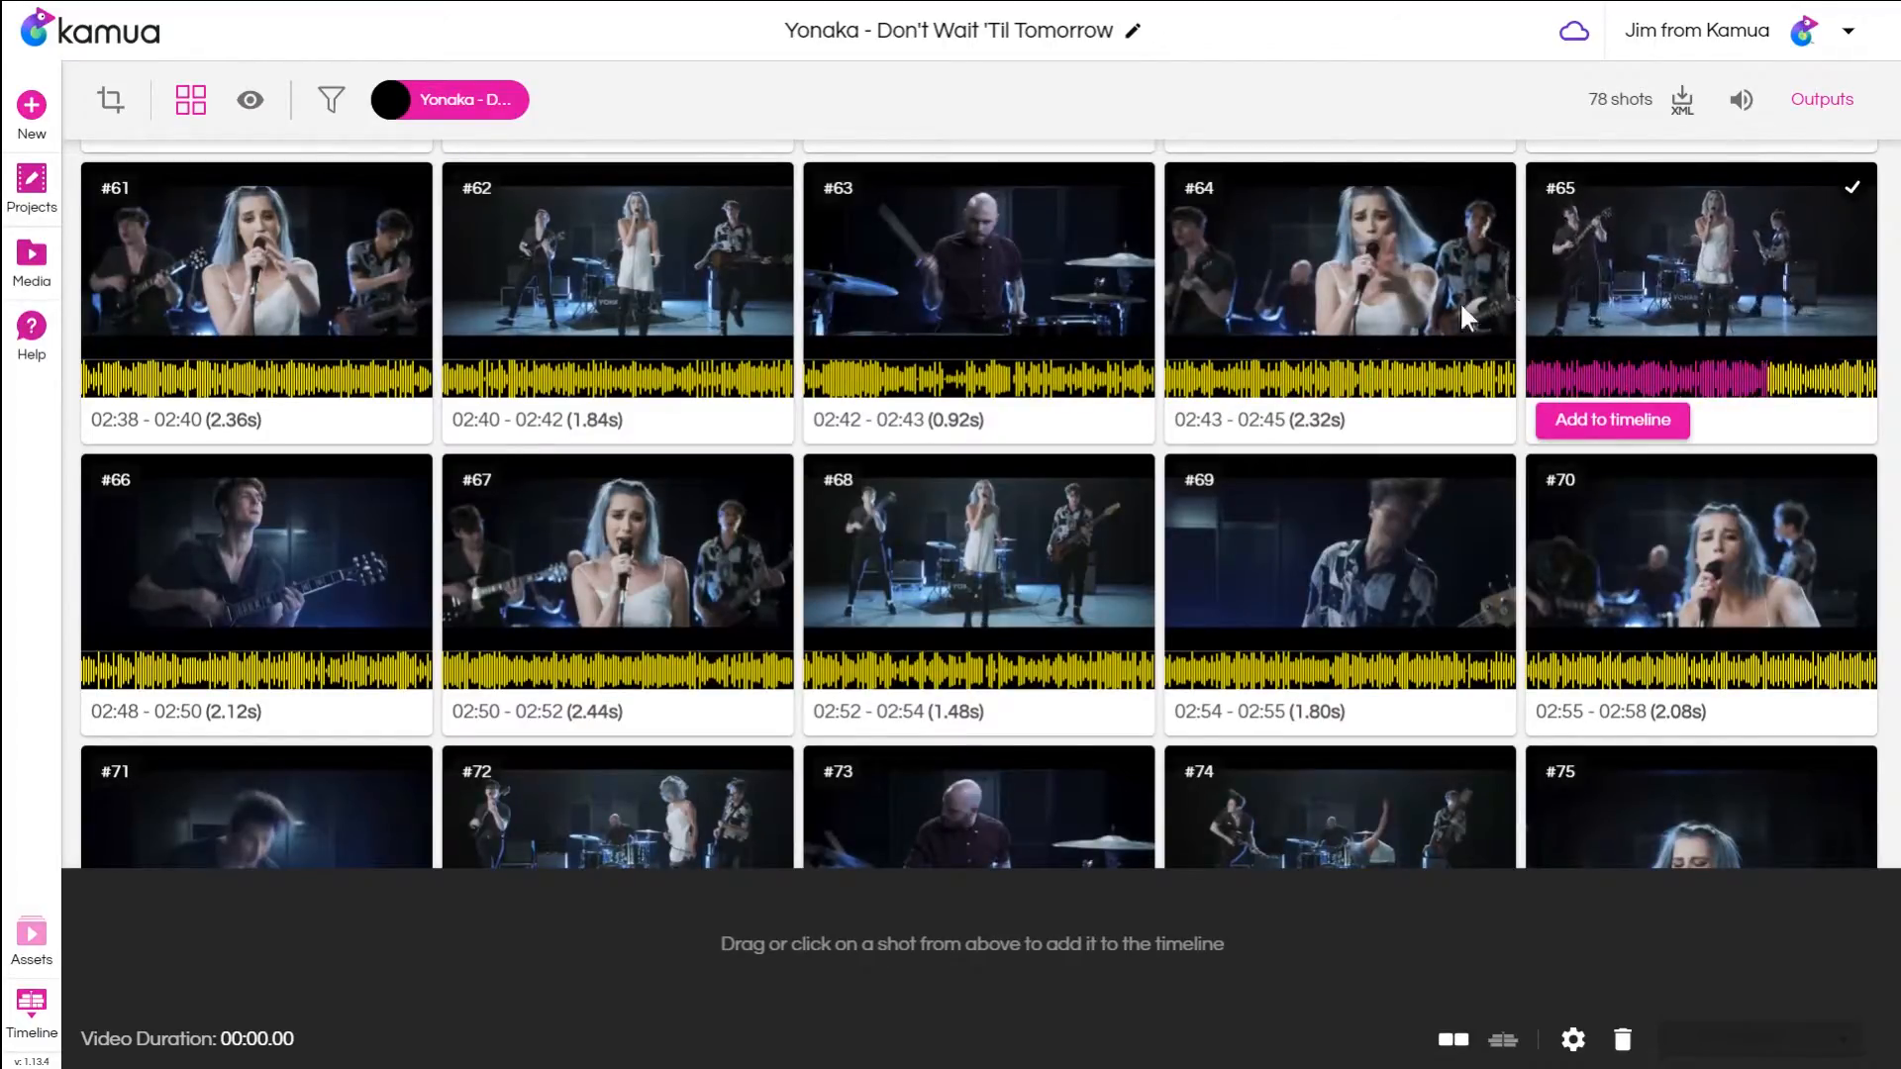
{"action": "mouse_move", "coordinate": [1001, 574]}
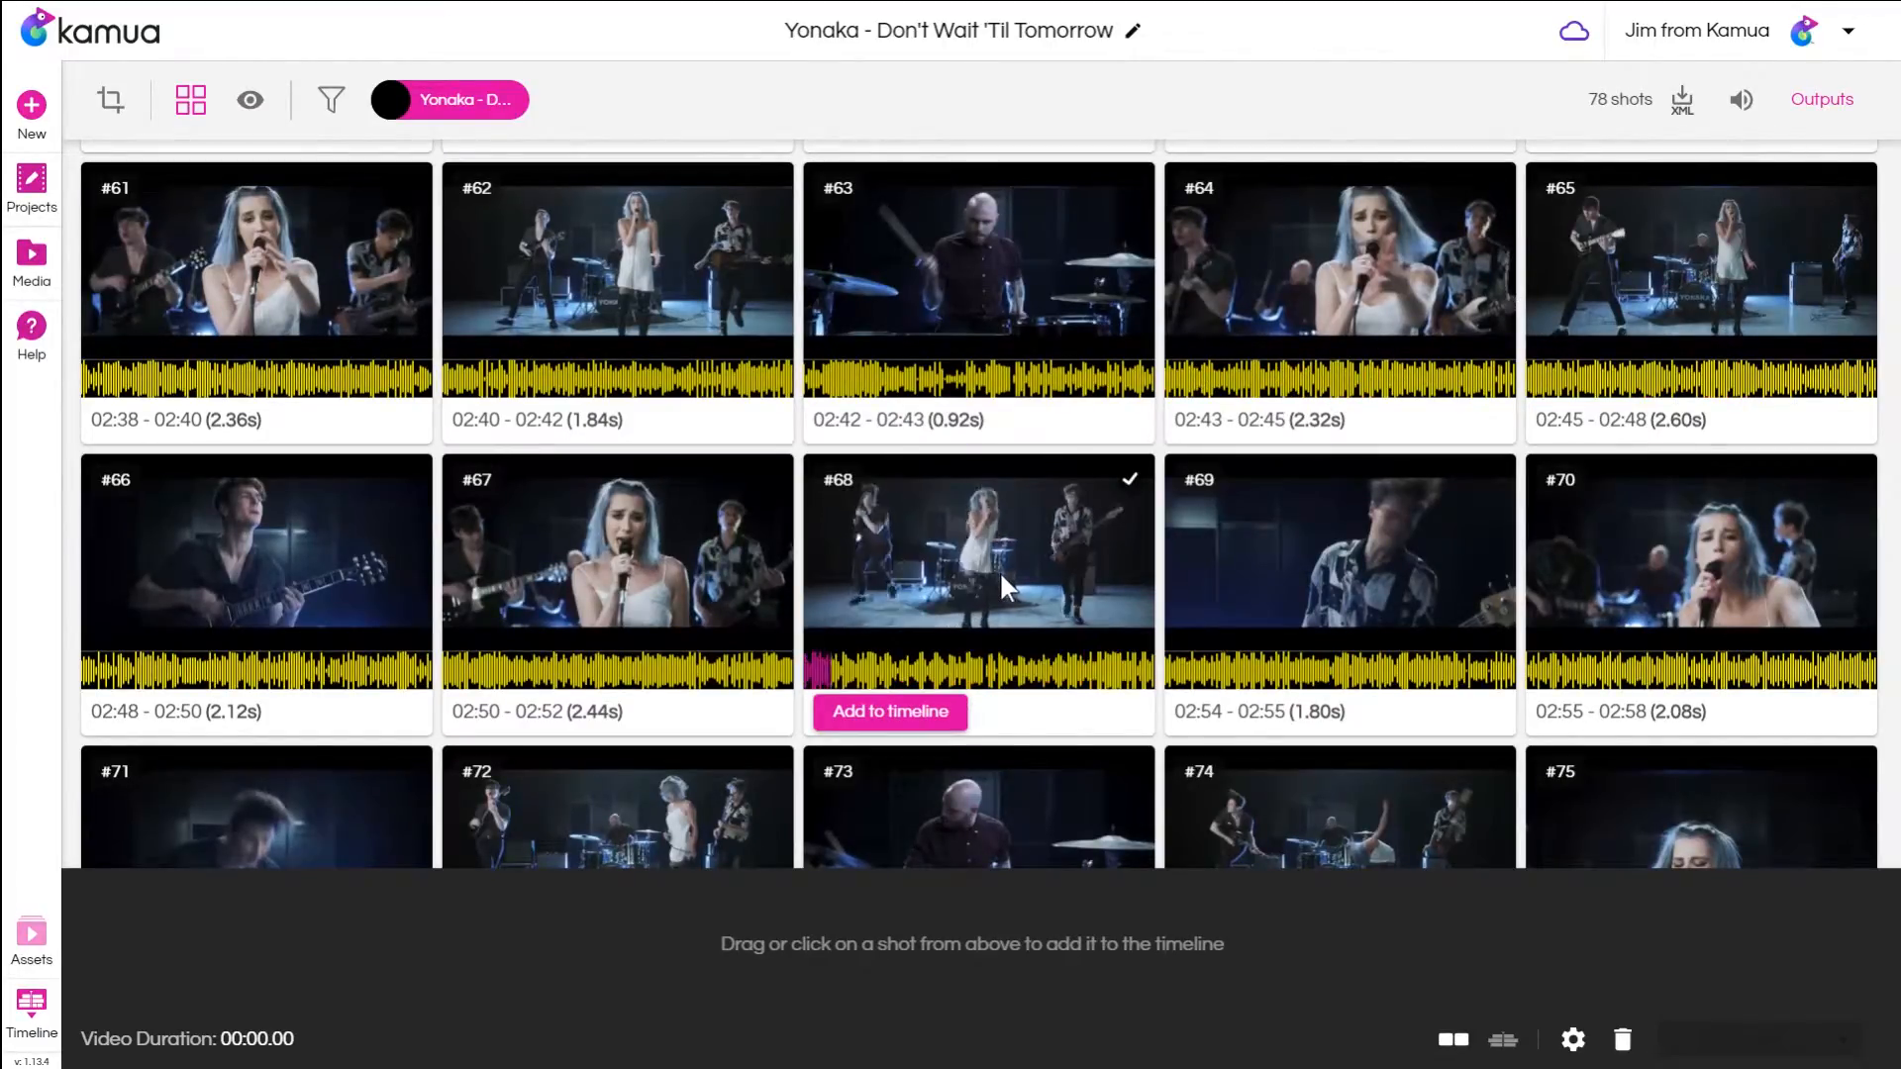
{"action": "mouse_move", "coordinate": [1256, 546]}
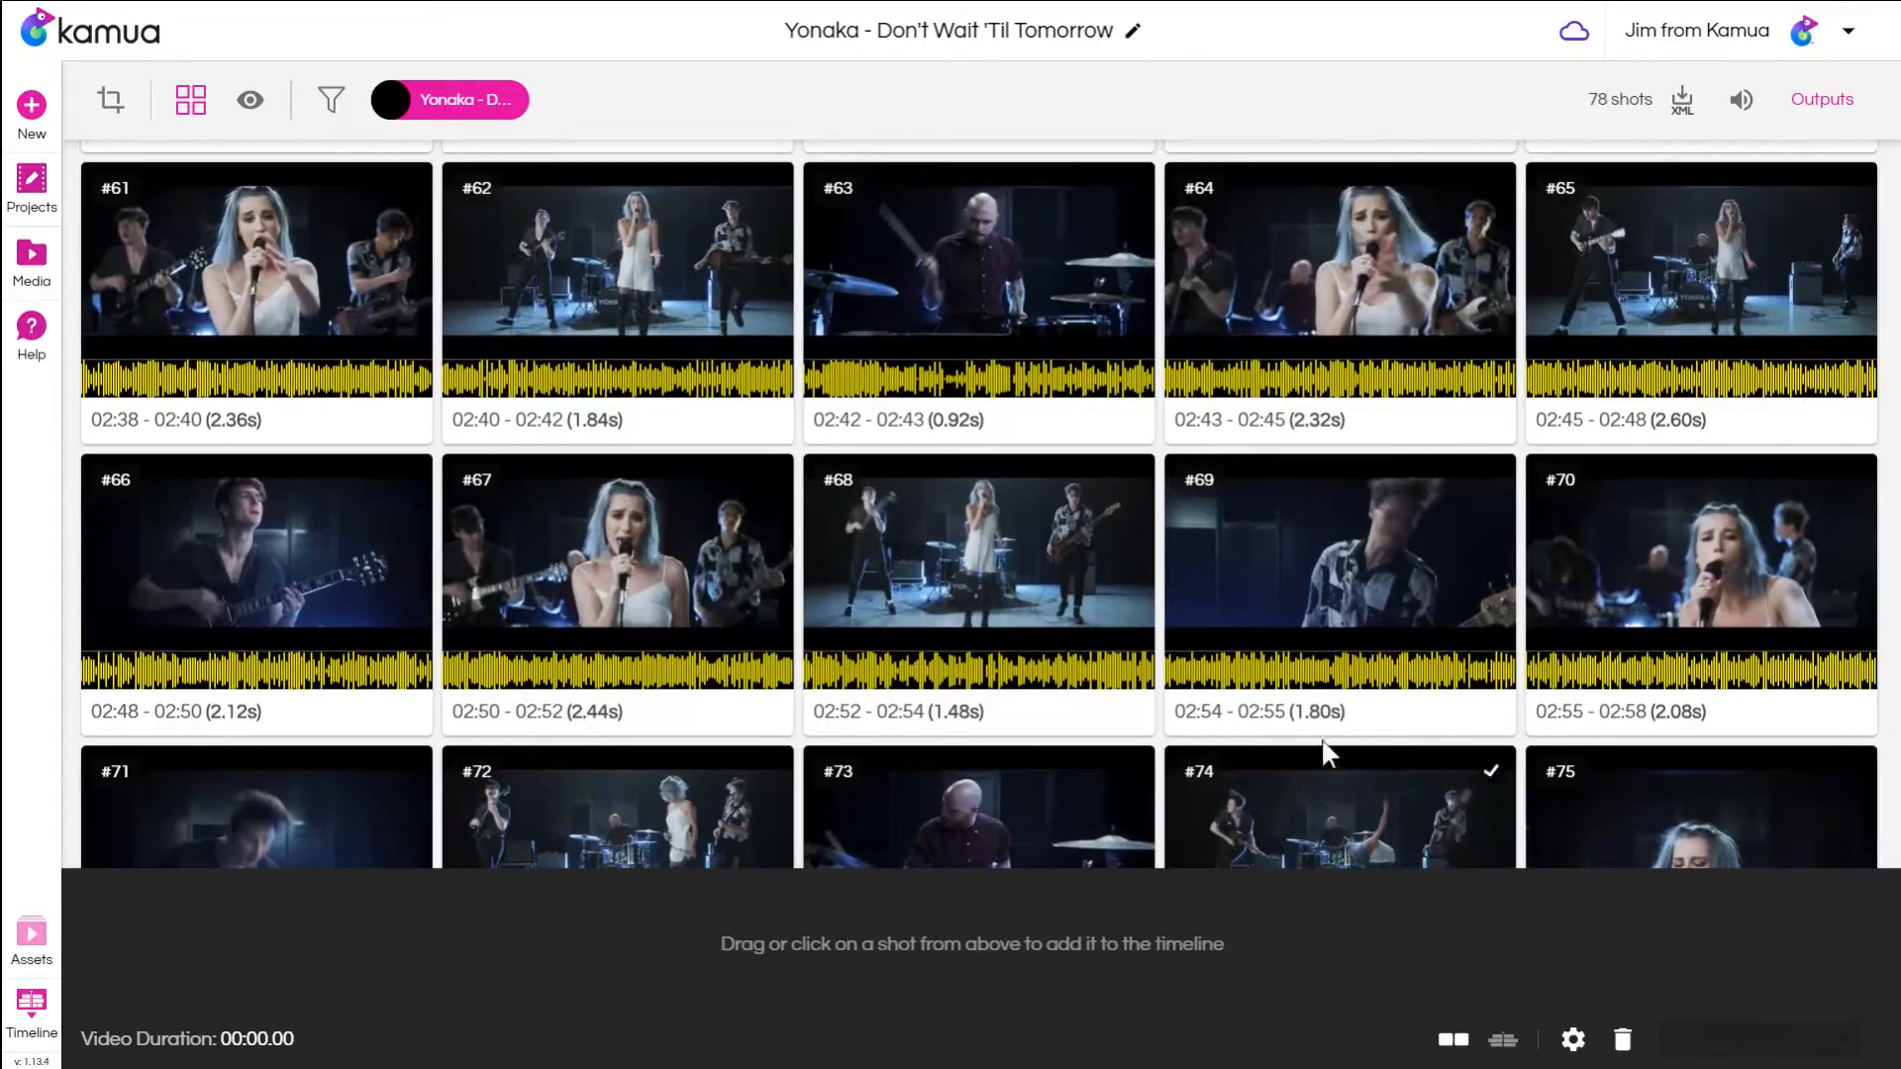
Select the consecutive shots #64 through #73 in the grid and add all ten to the timeline.
{"action": "left_click", "coordinate": [1492, 187]}
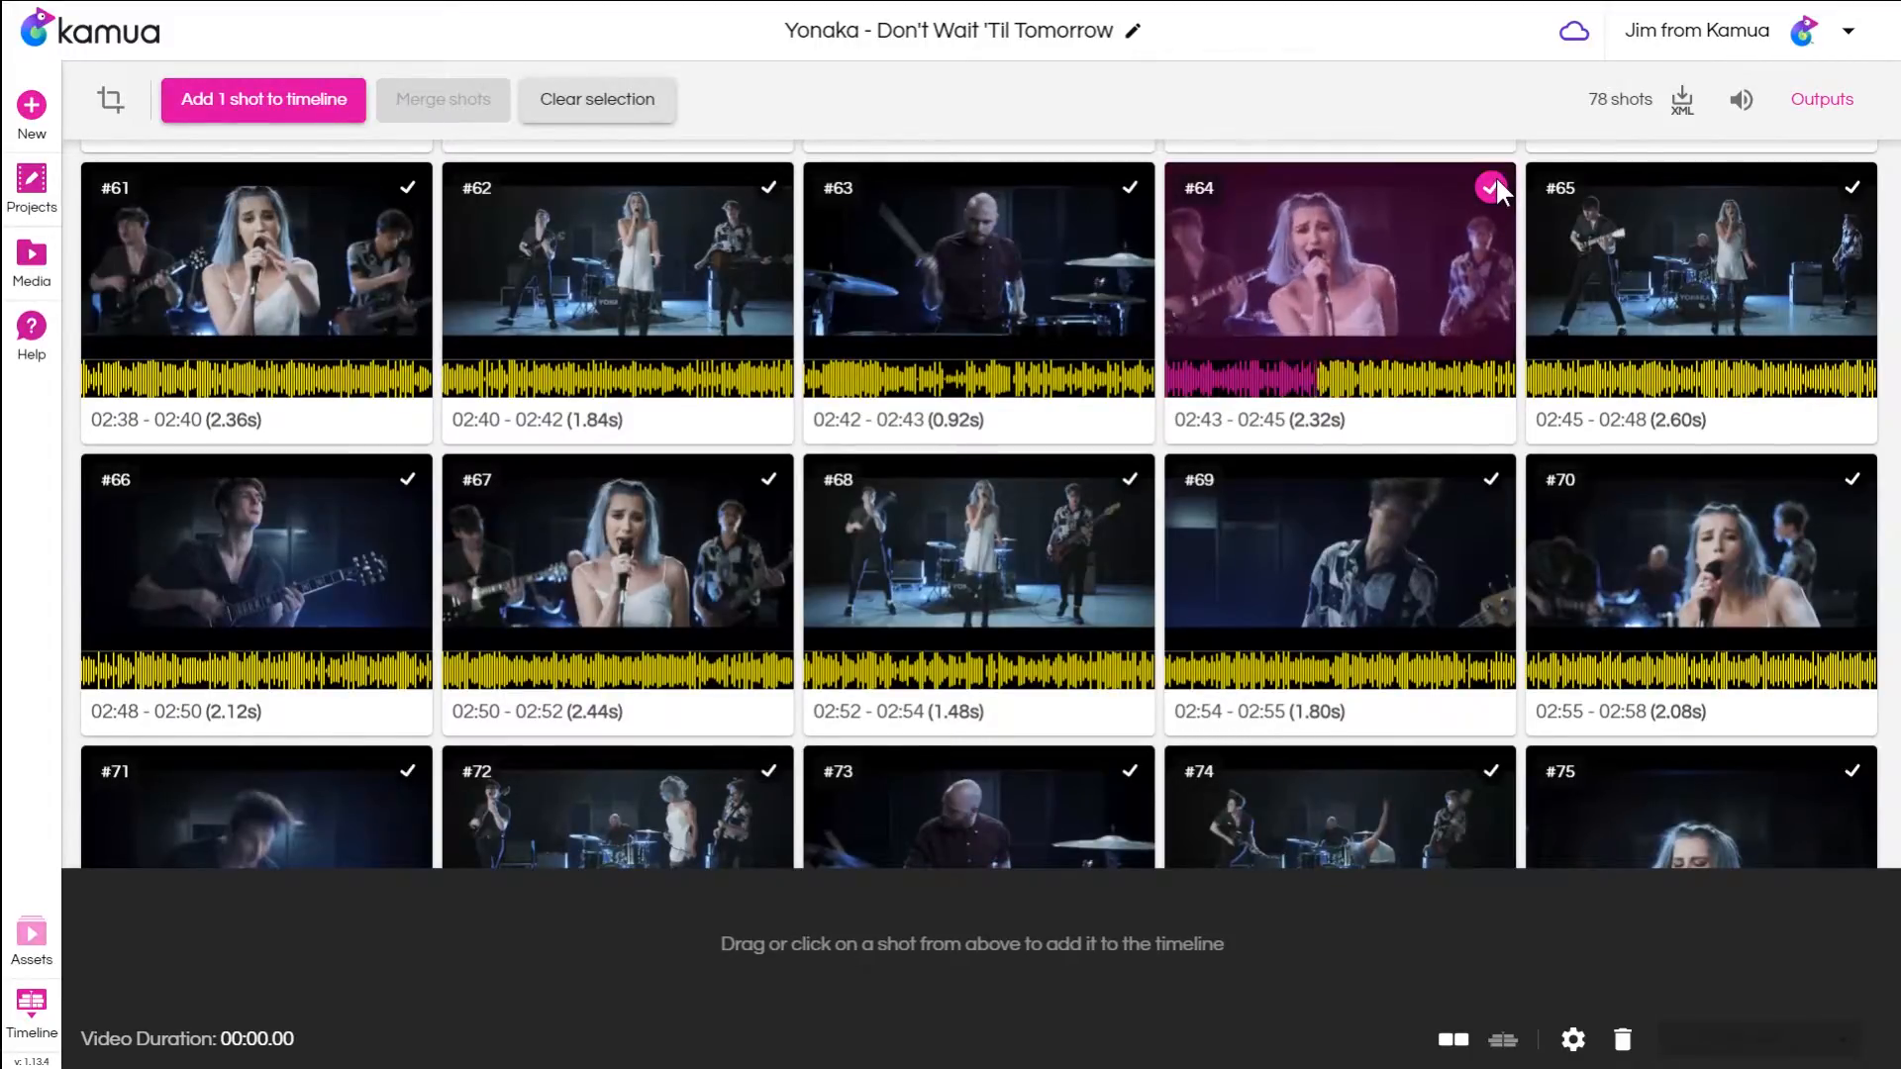
{"action": "scroll", "coordinate": [1297, 426], "scroll_direction": "down", "scroll_amount": 3}
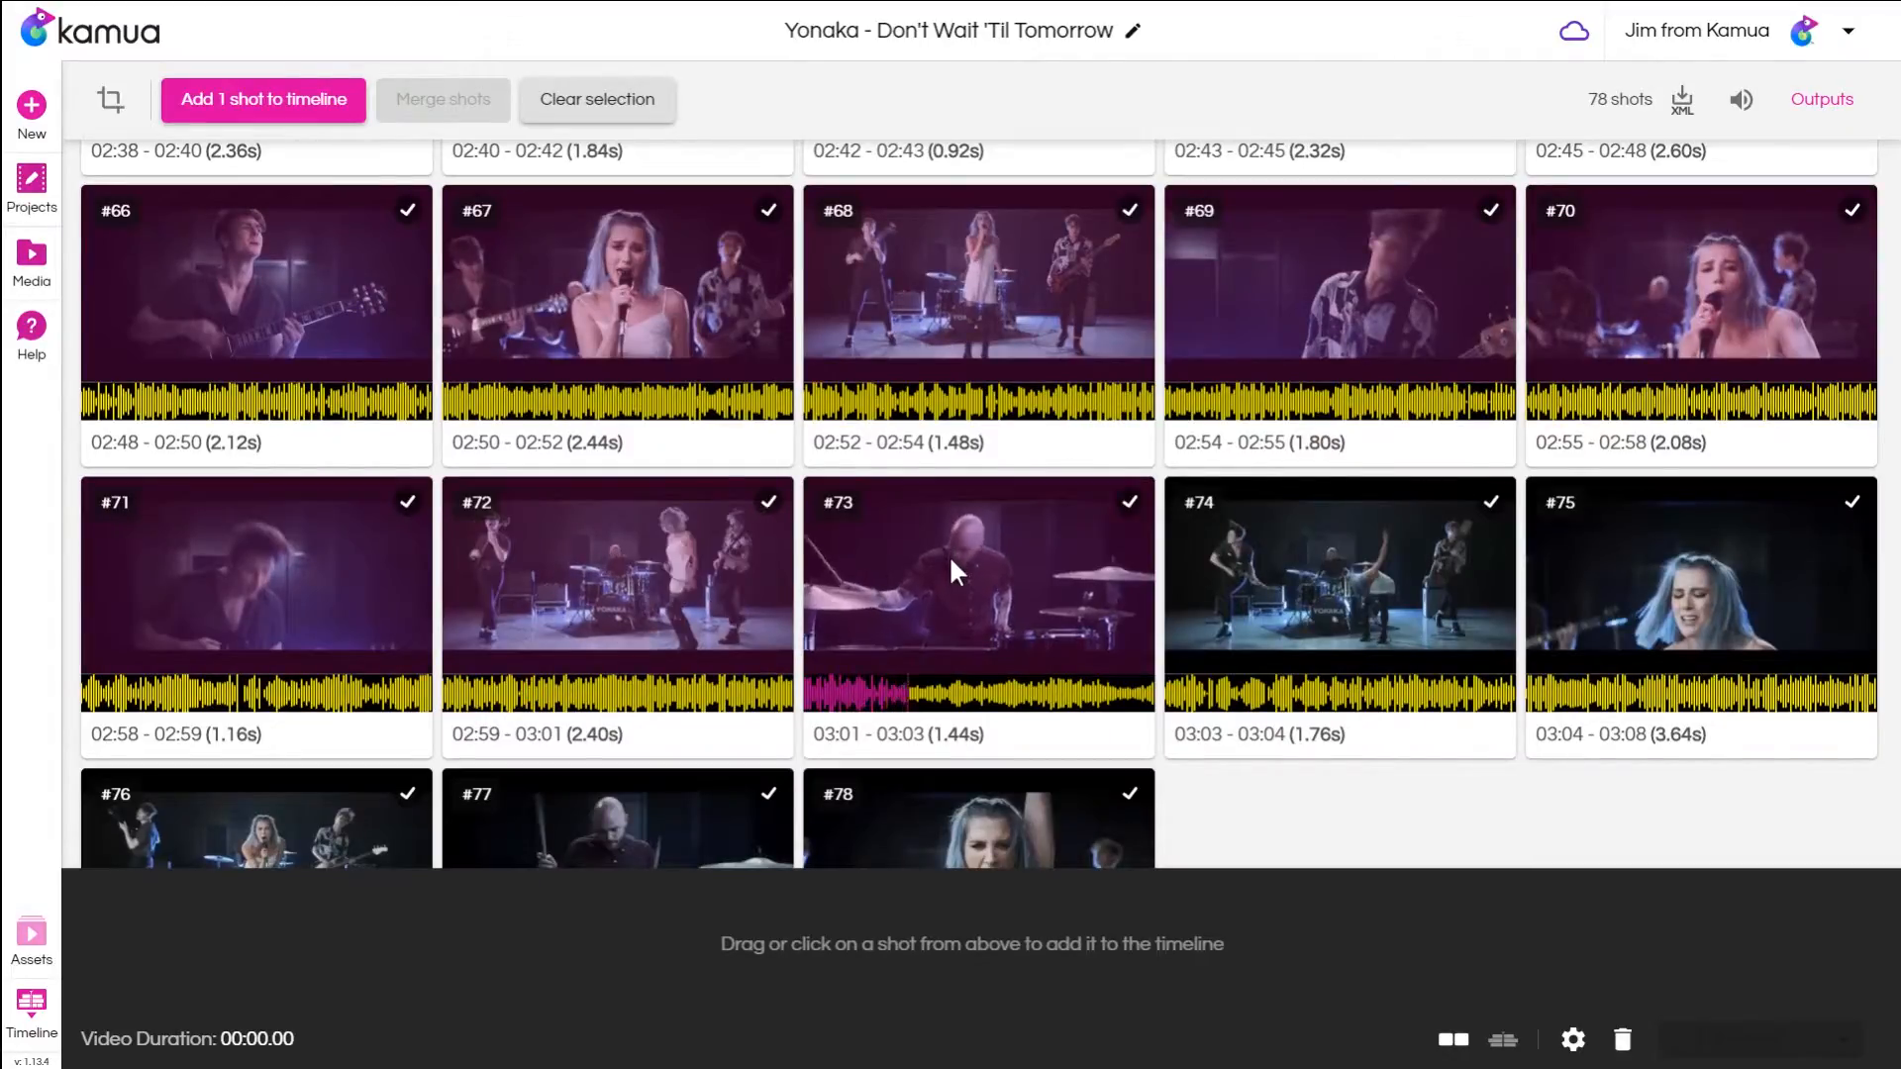
{"action": "left_click", "coordinate": [1128, 499], "text": "shift"}
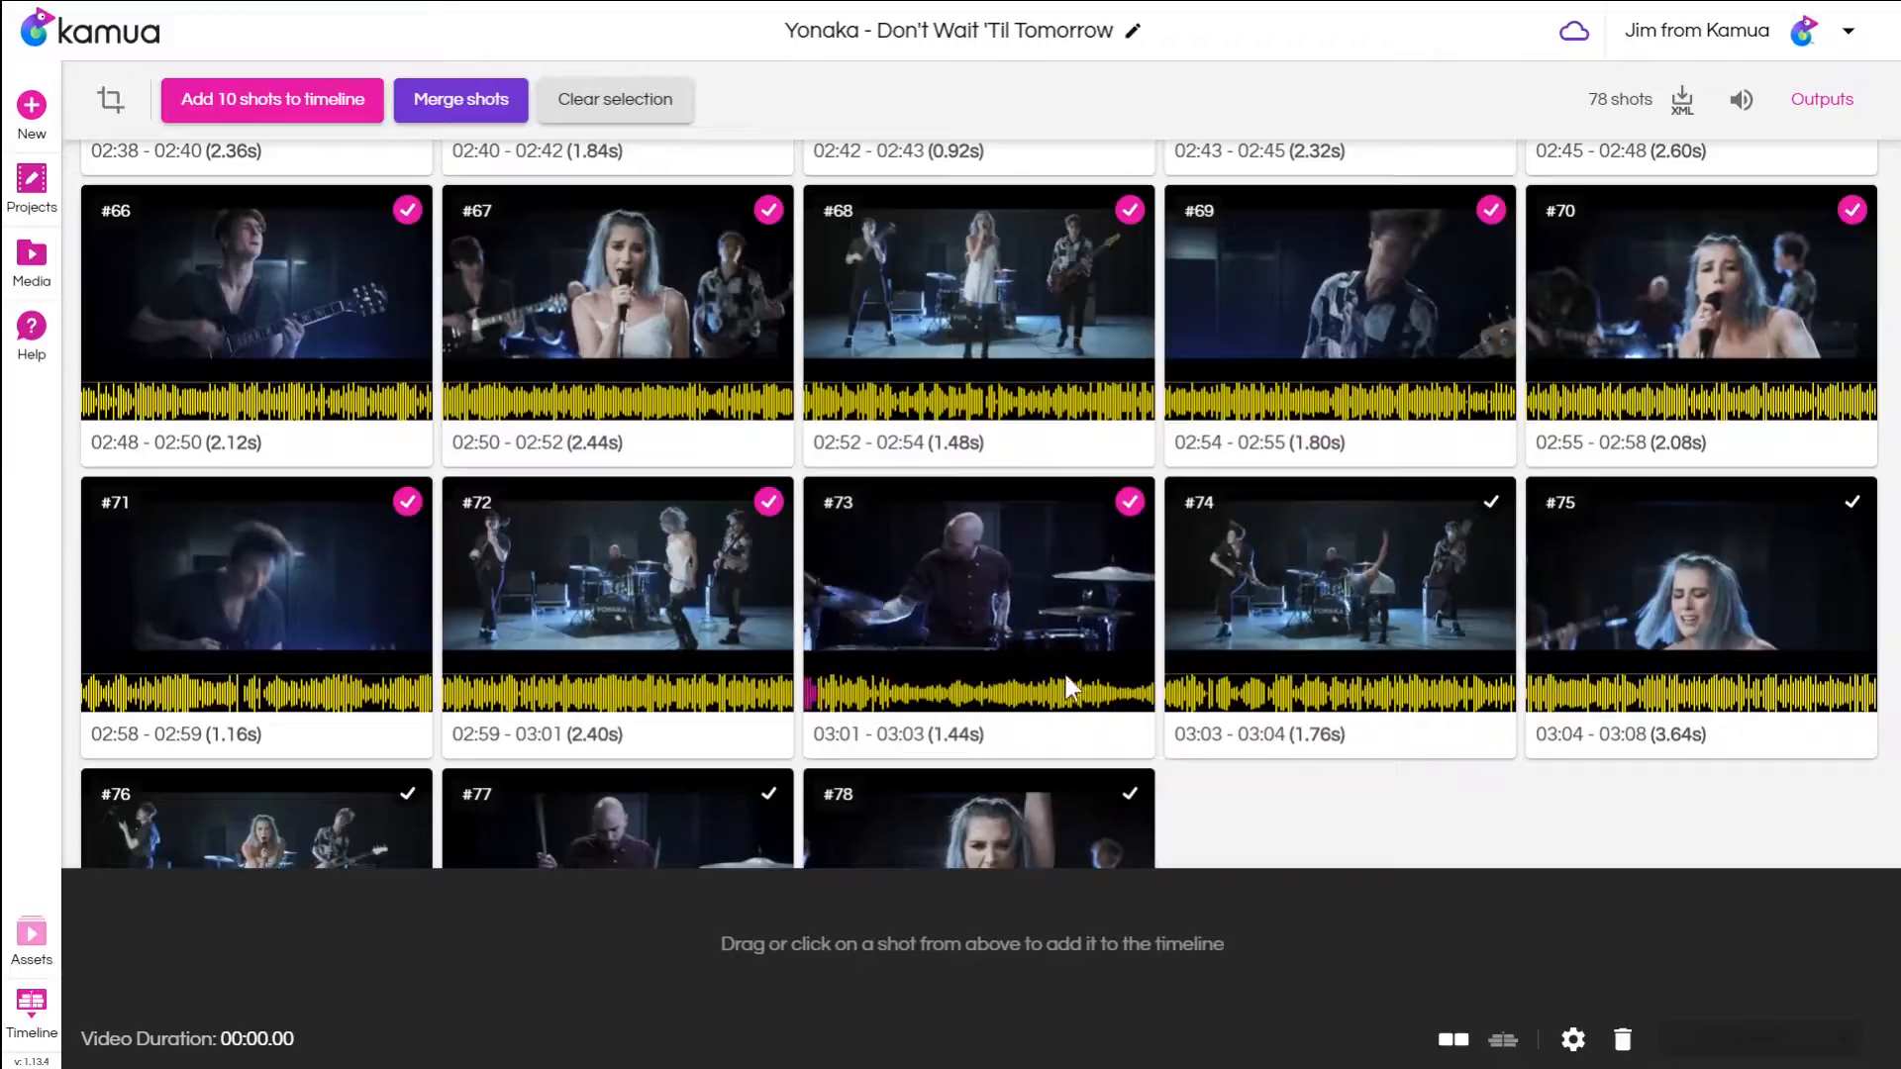
{"action": "left_click", "coordinate": [325, 121]}
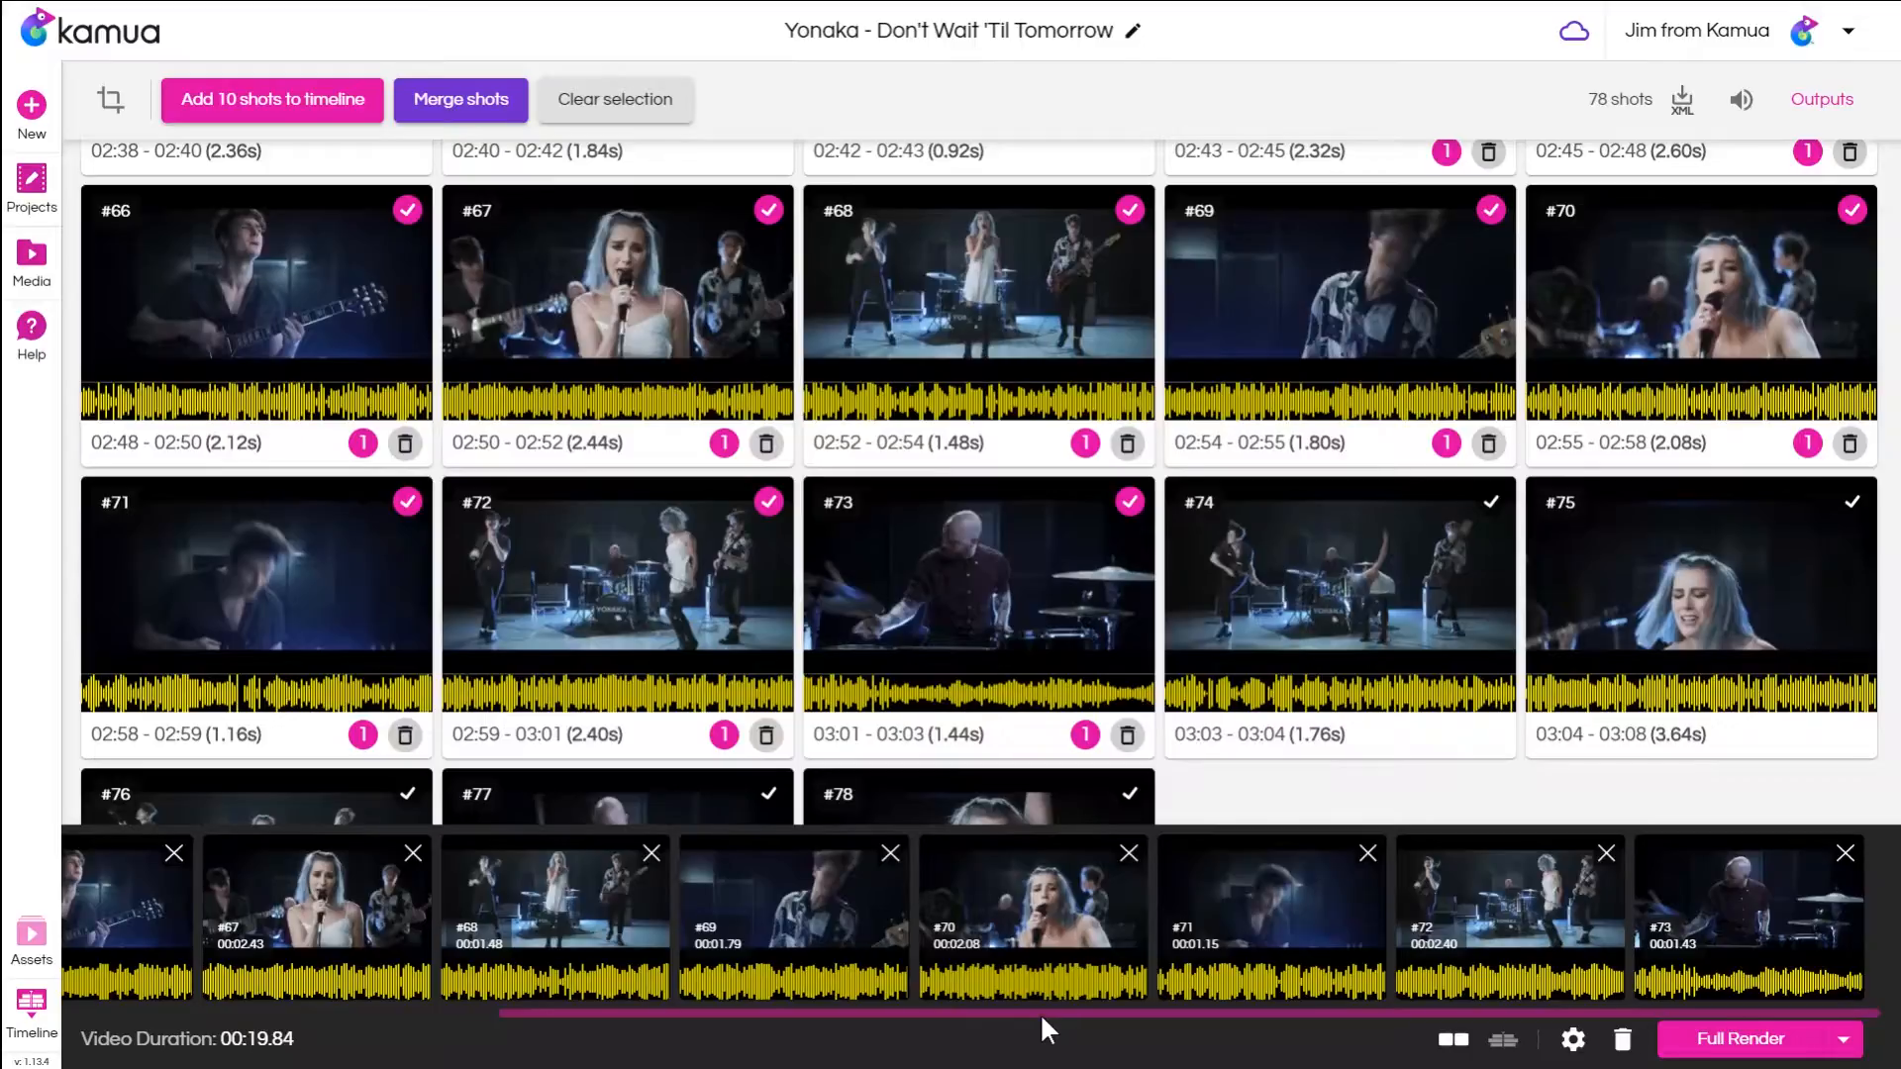
Set the project's aspect ratio to Portrait (9:16) and turn on Smart Crop in the project settings.
{"action": "left_click", "coordinate": [1574, 1040]}
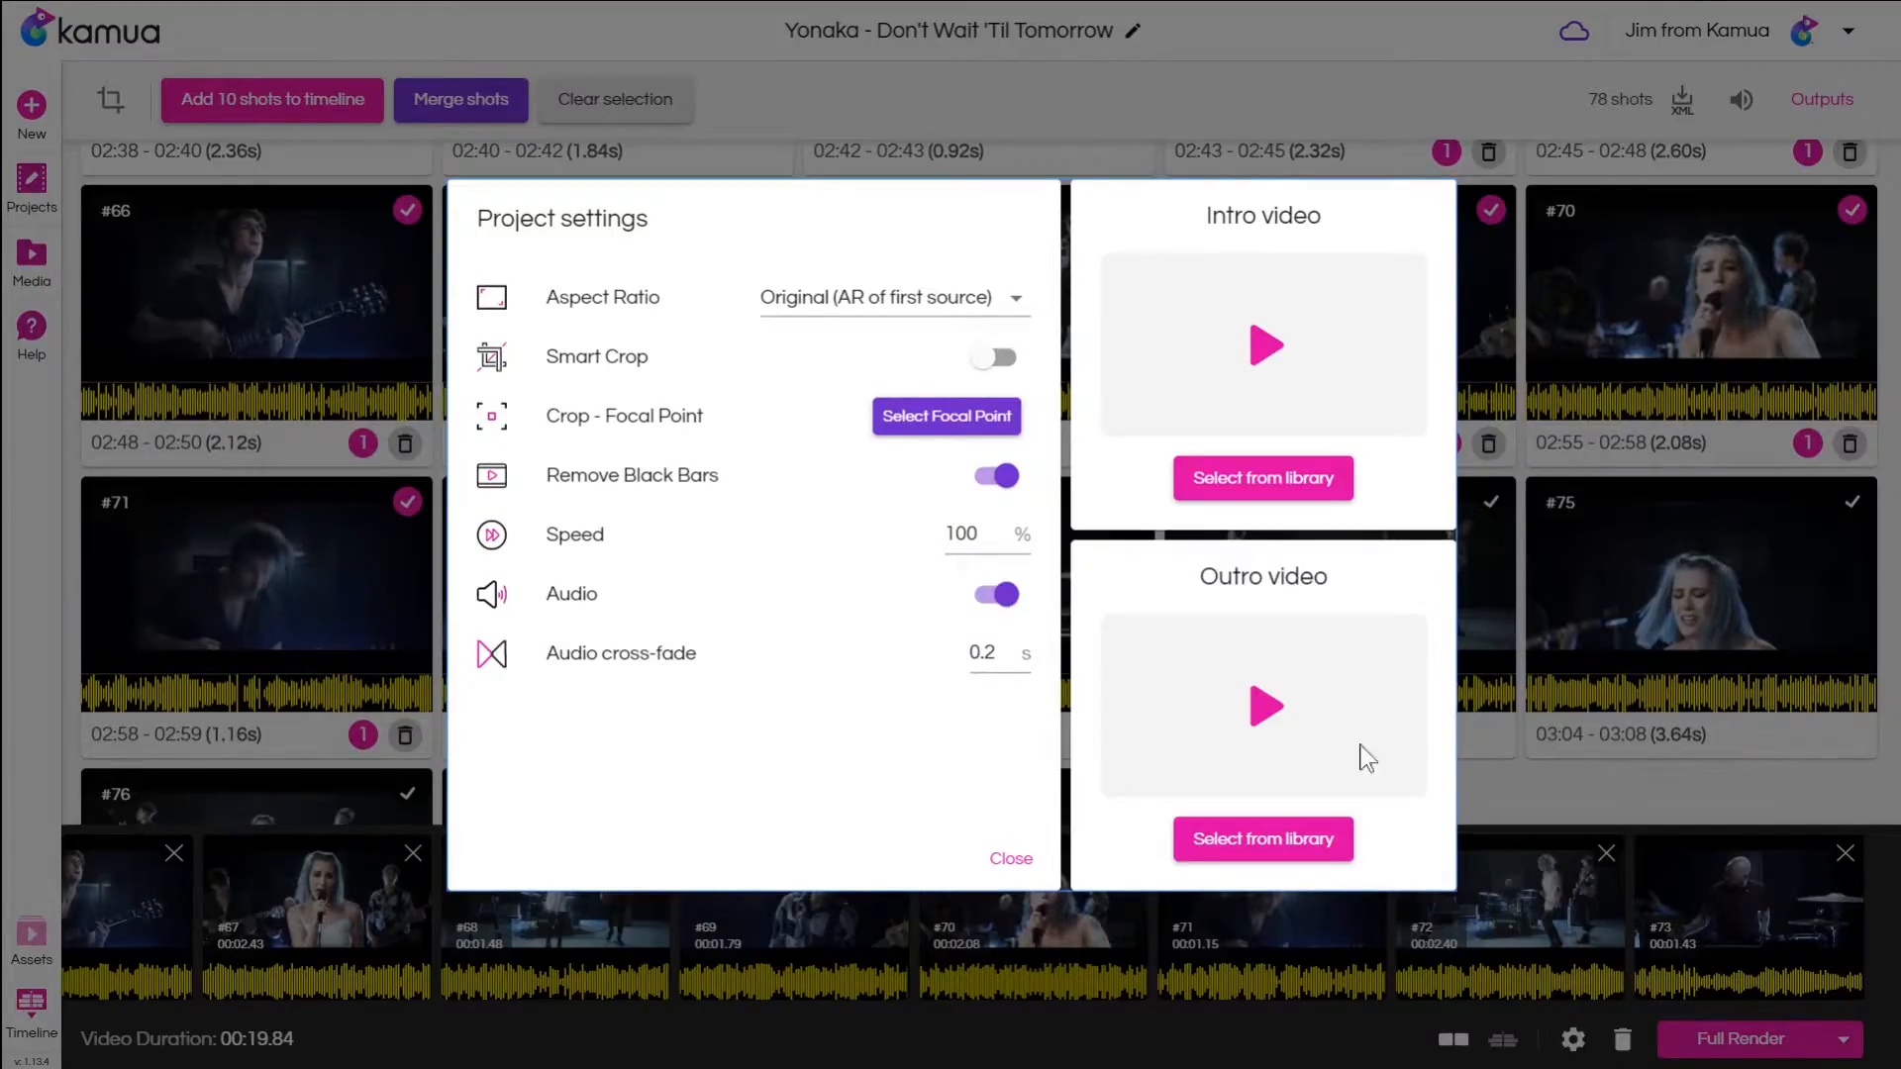
{"action": "left_click", "coordinate": [1012, 300]}
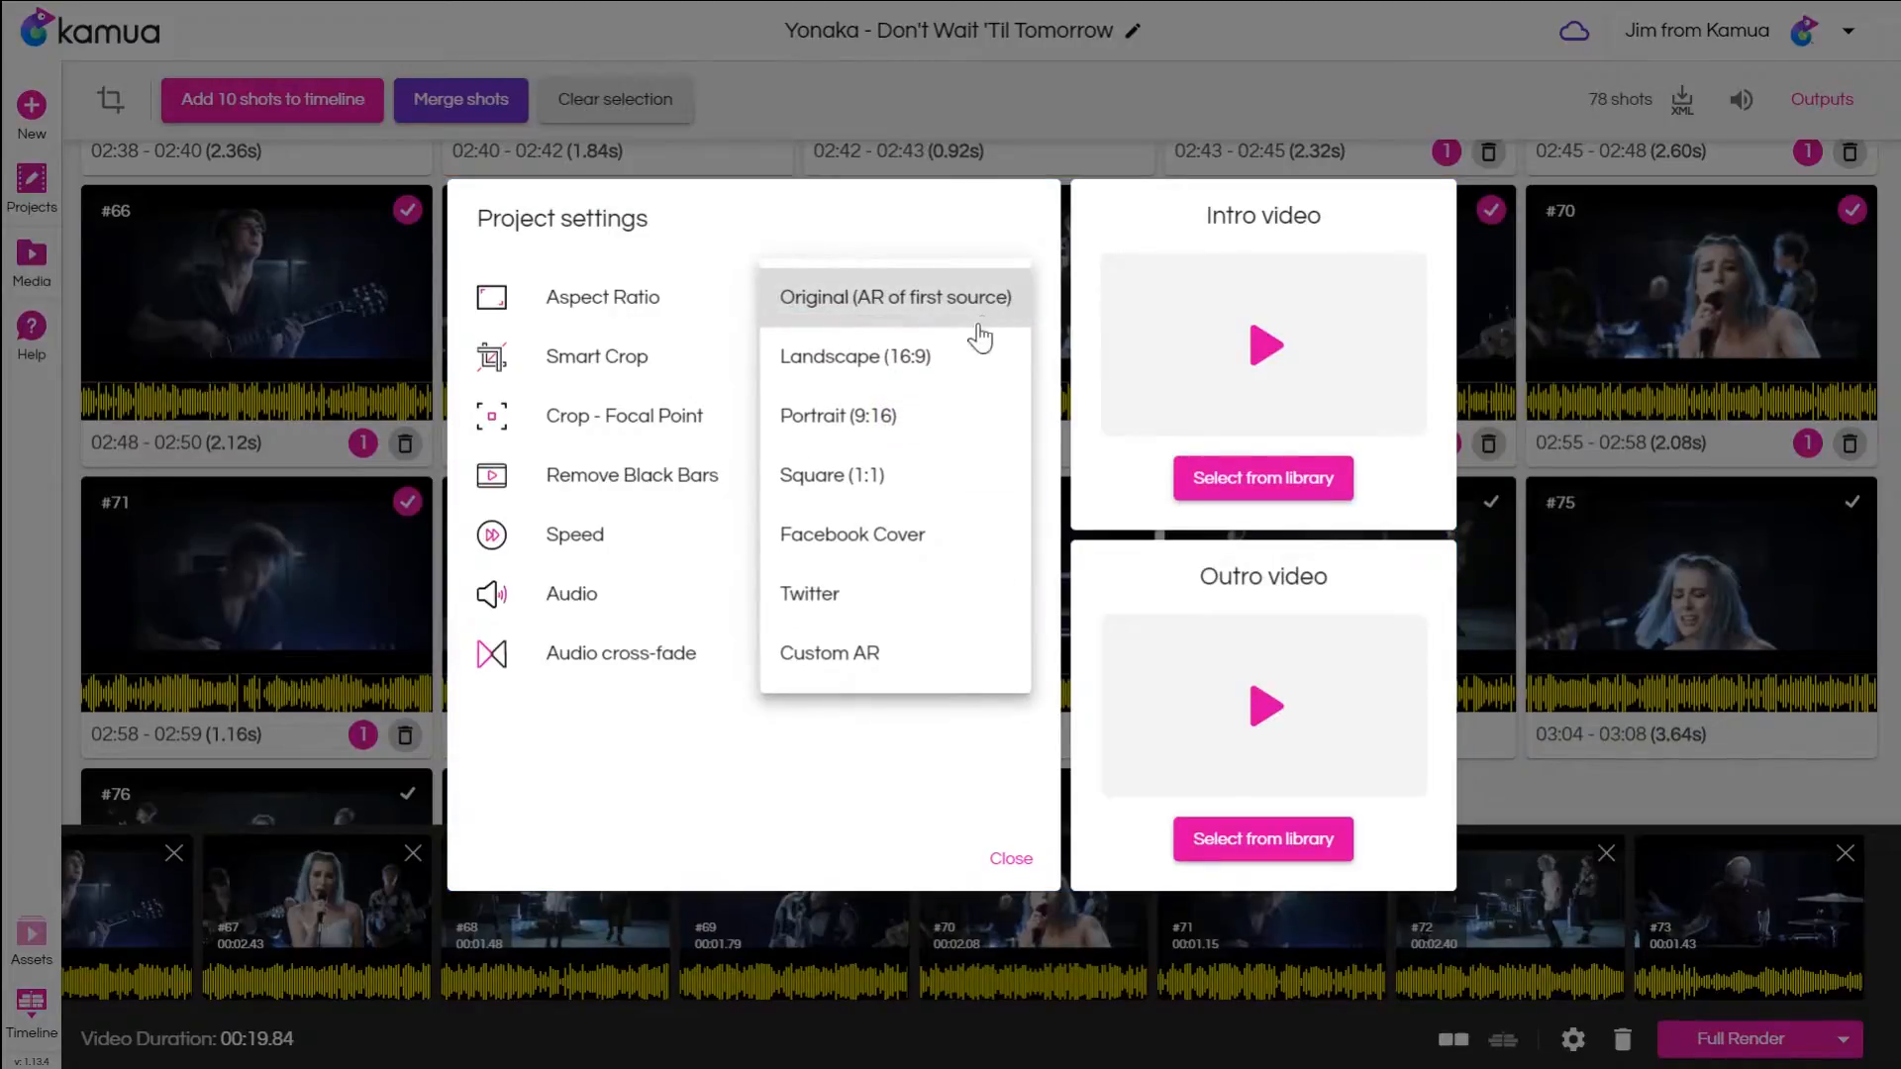
{"action": "left_click", "coordinate": [948, 421]}
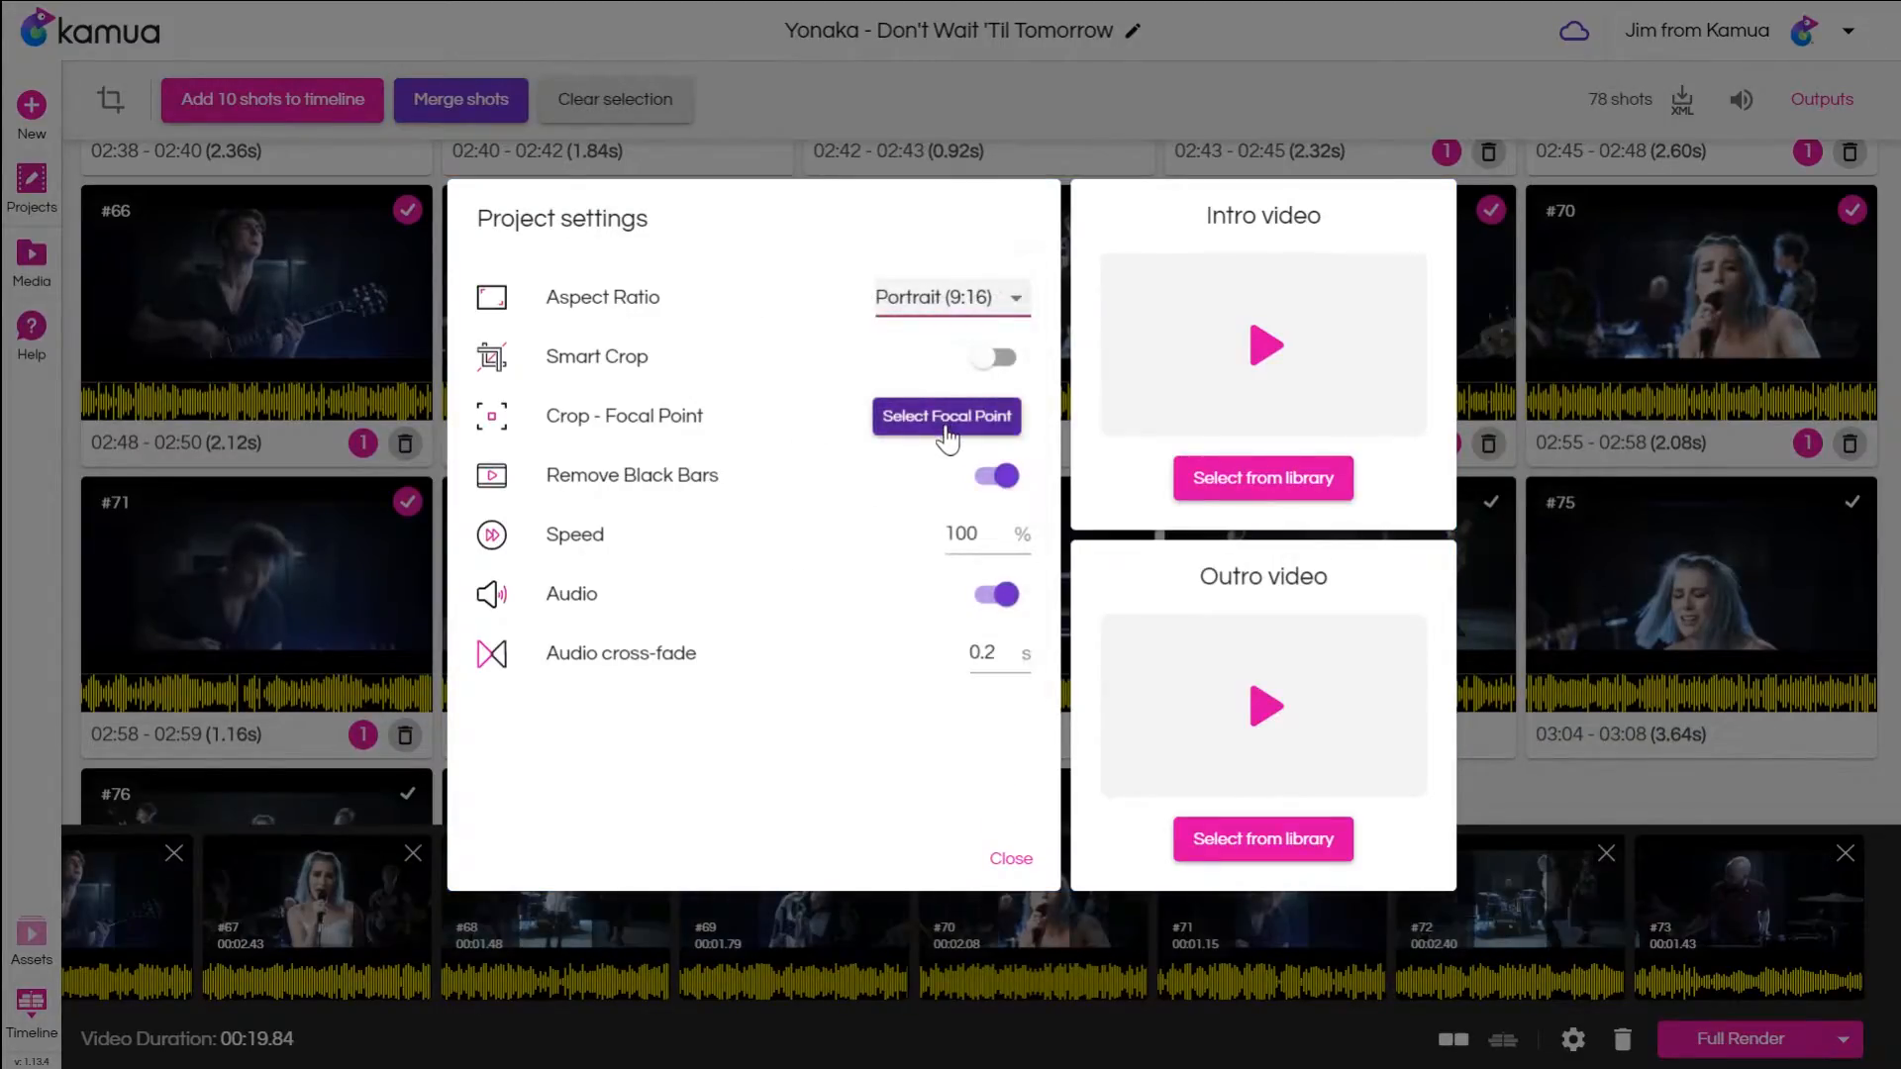
{"action": "left_click", "coordinate": [990, 360]}
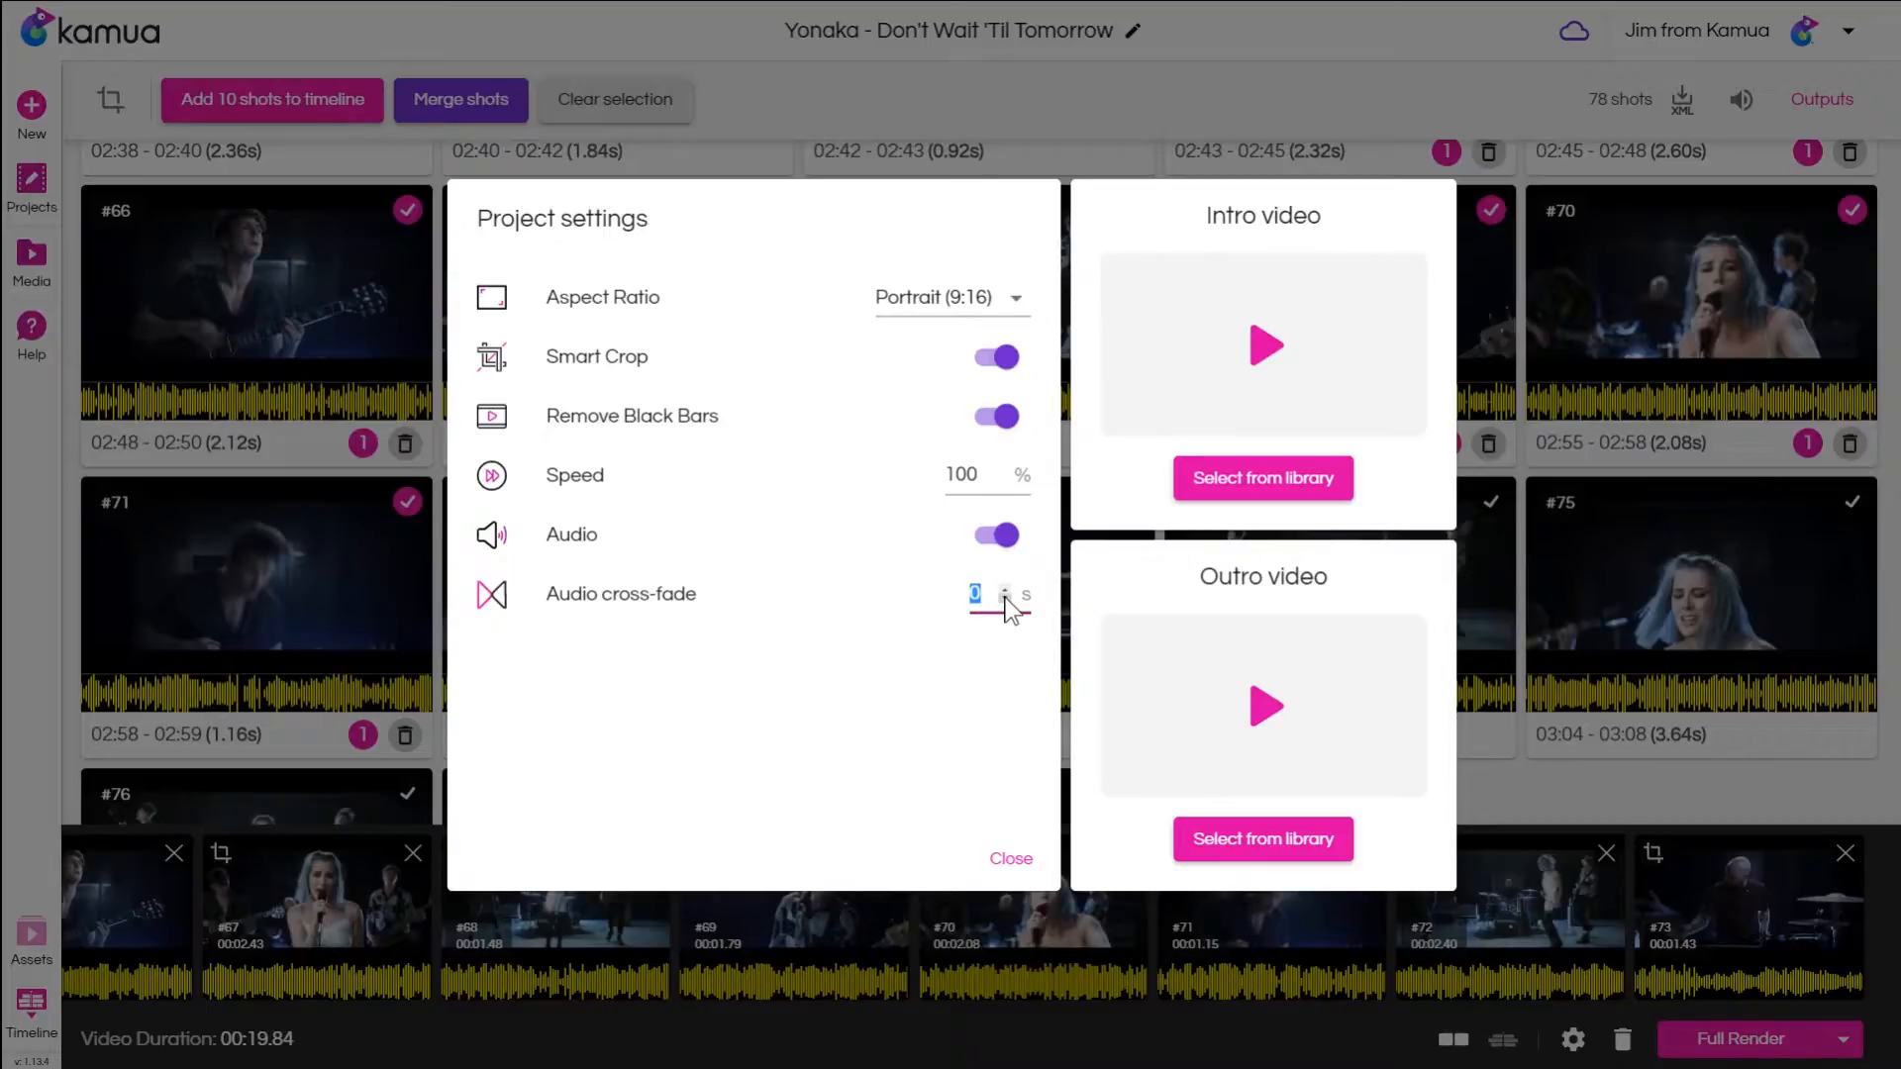
{"action": "left_click", "coordinate": [1009, 859]}
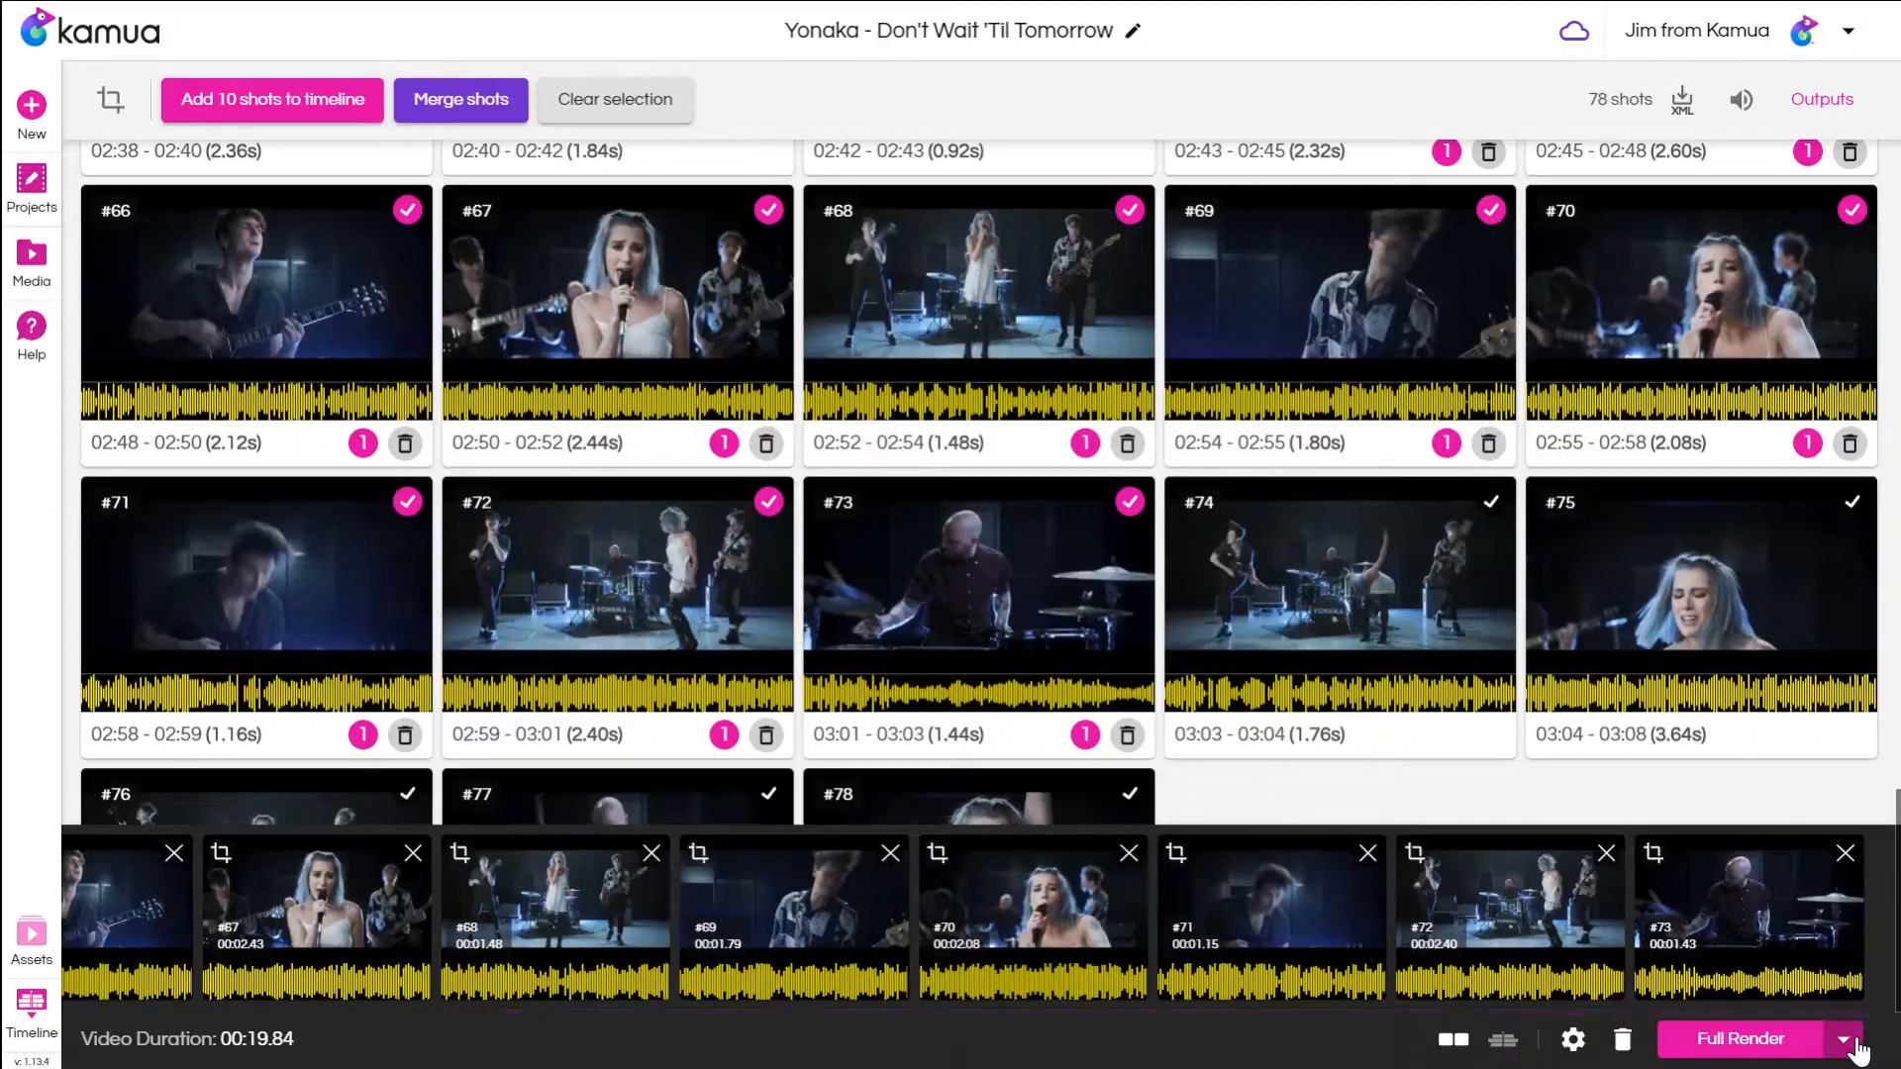
Generate a Smart Crop preview for the shot #70 clip, look through the neighbouring clips with brief playback, and close the clip editor.
{"action": "left_click", "coordinate": [1010, 945]}
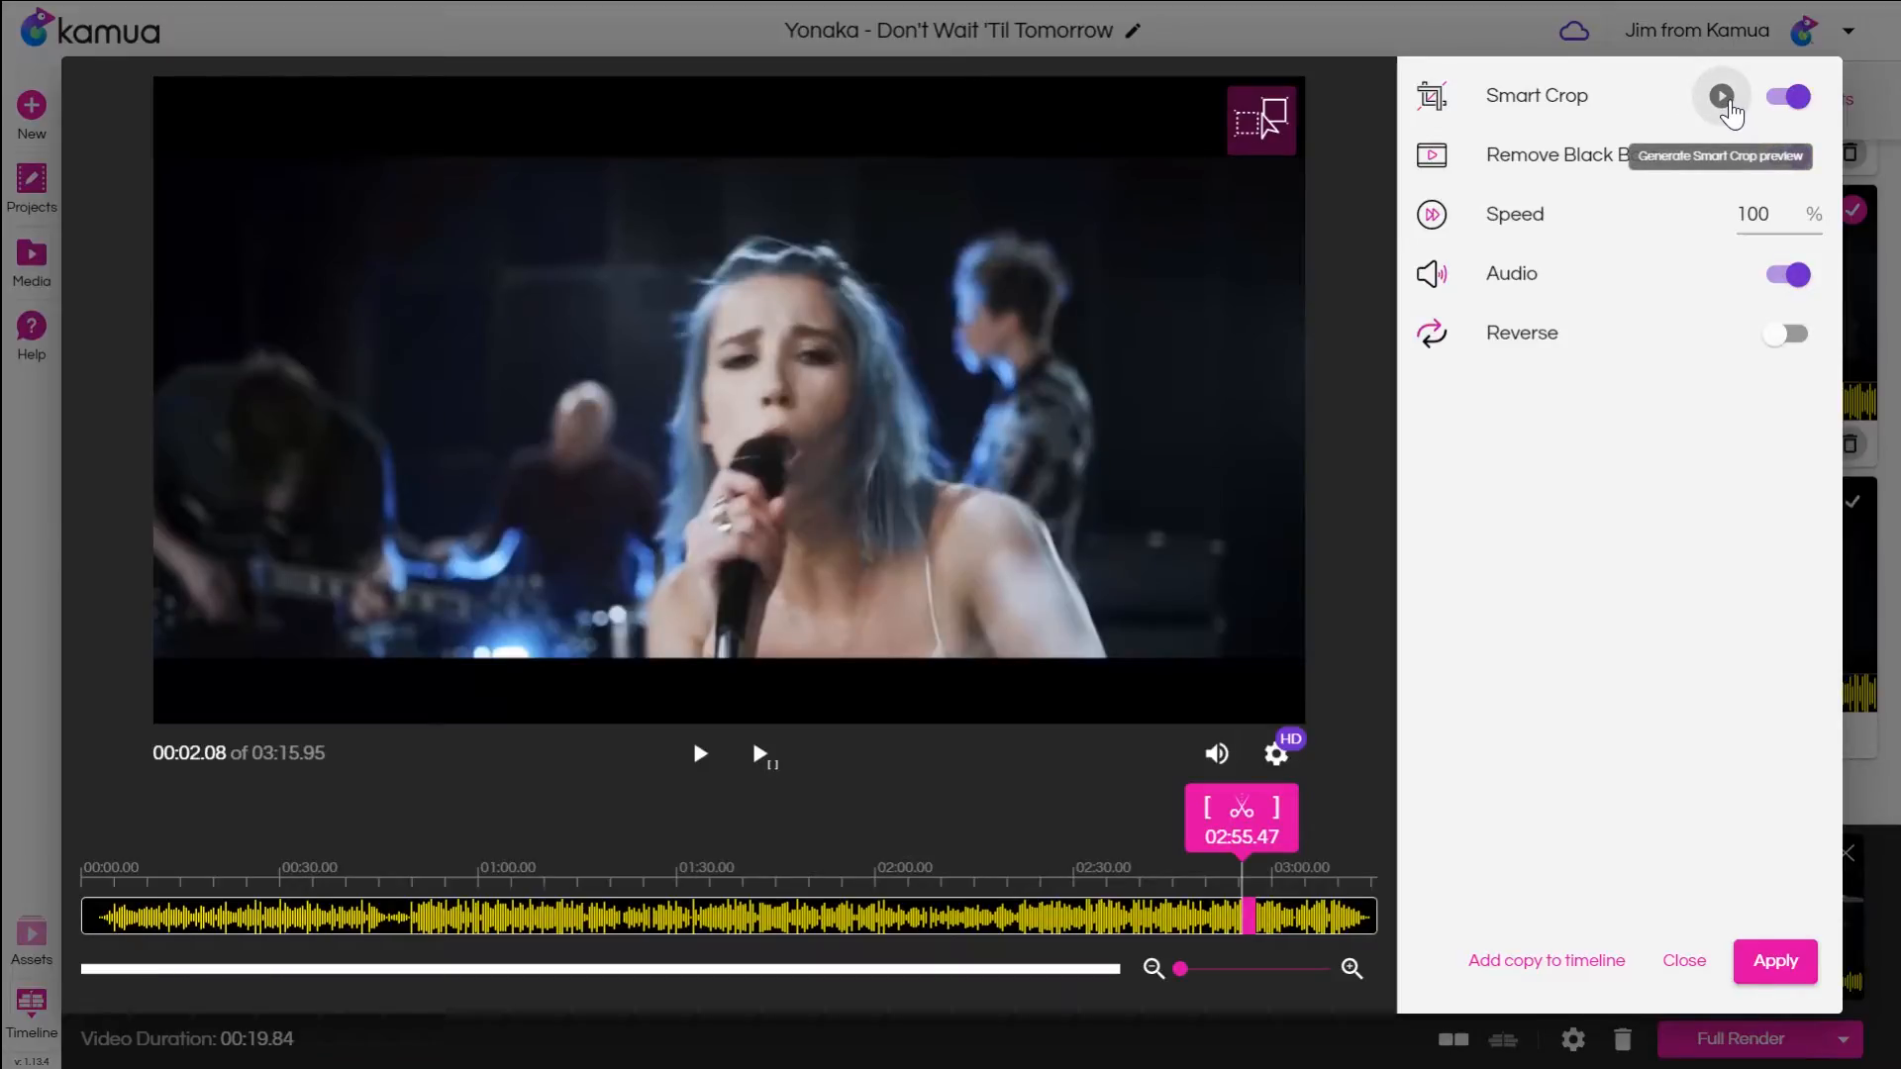
{"action": "left_click", "coordinate": [1723, 97]}
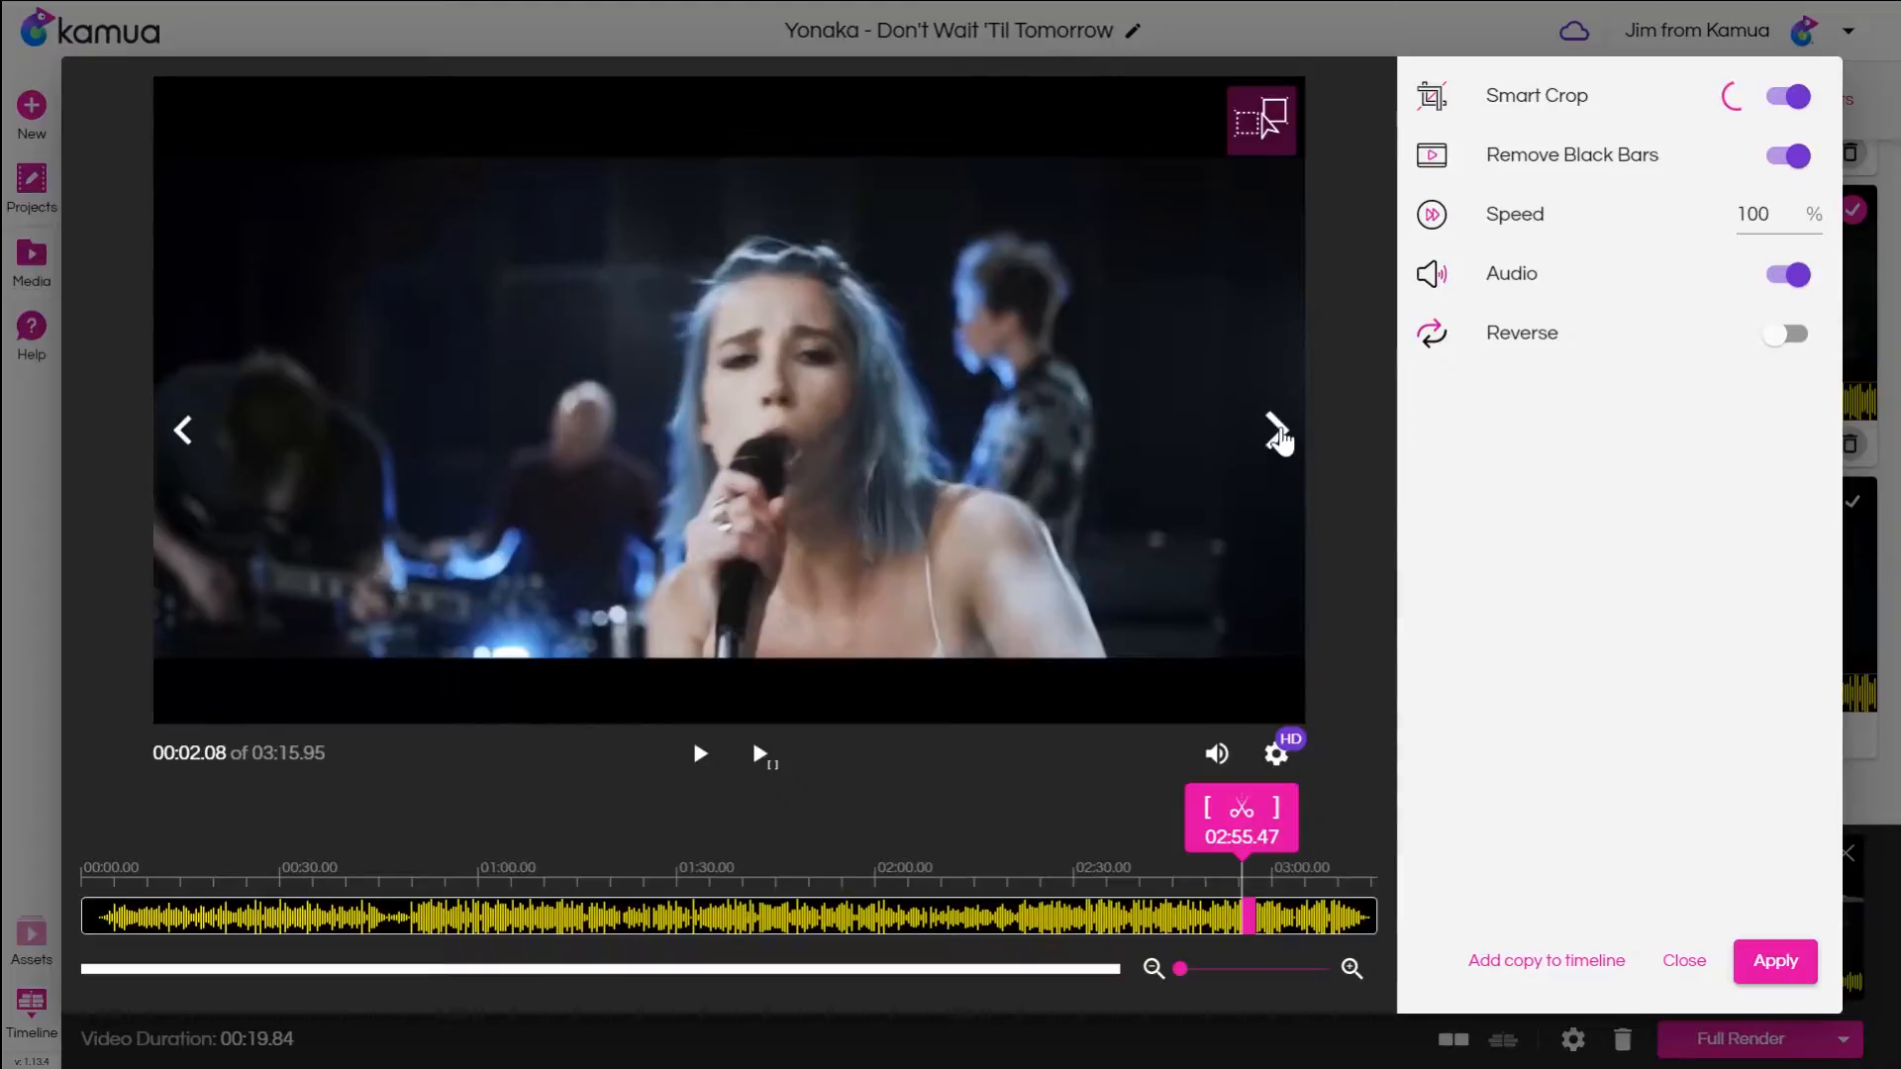
{"action": "left_click", "coordinate": [1277, 431]}
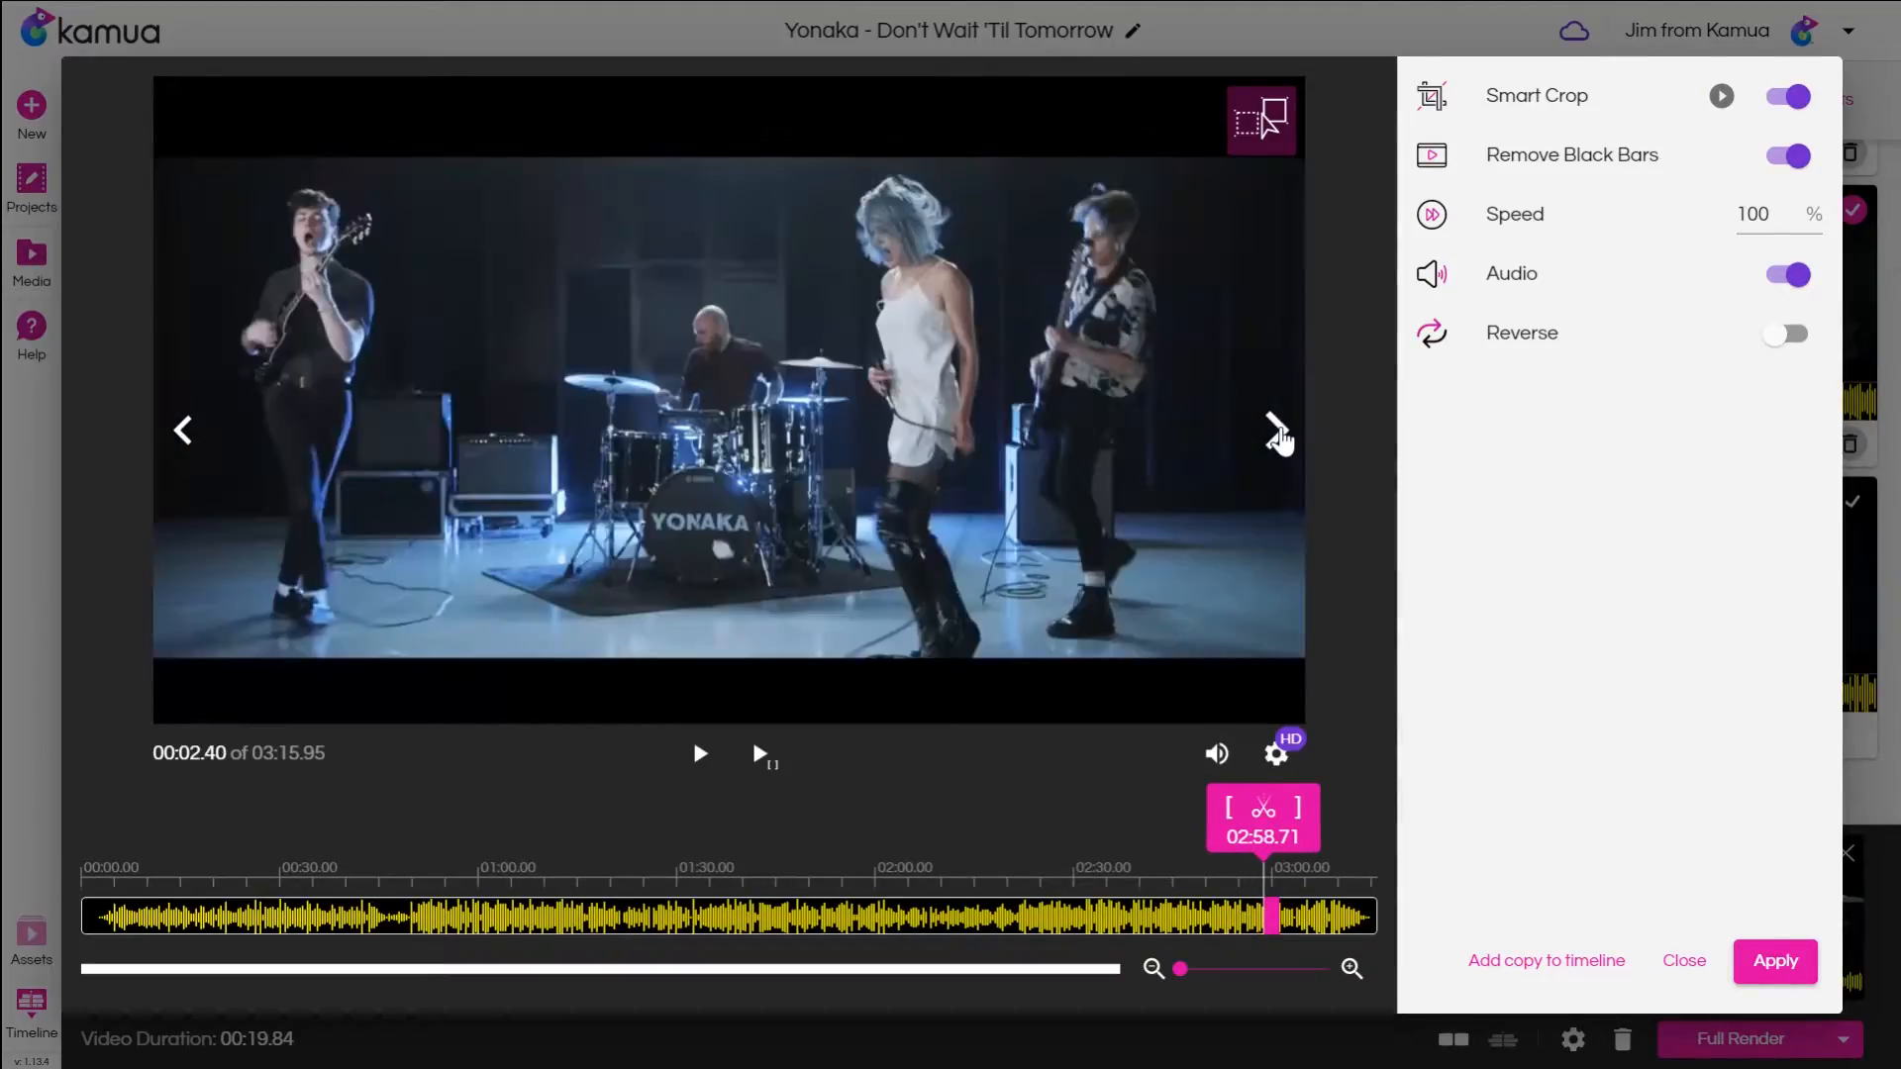
{"action": "left_click", "coordinate": [186, 436]}
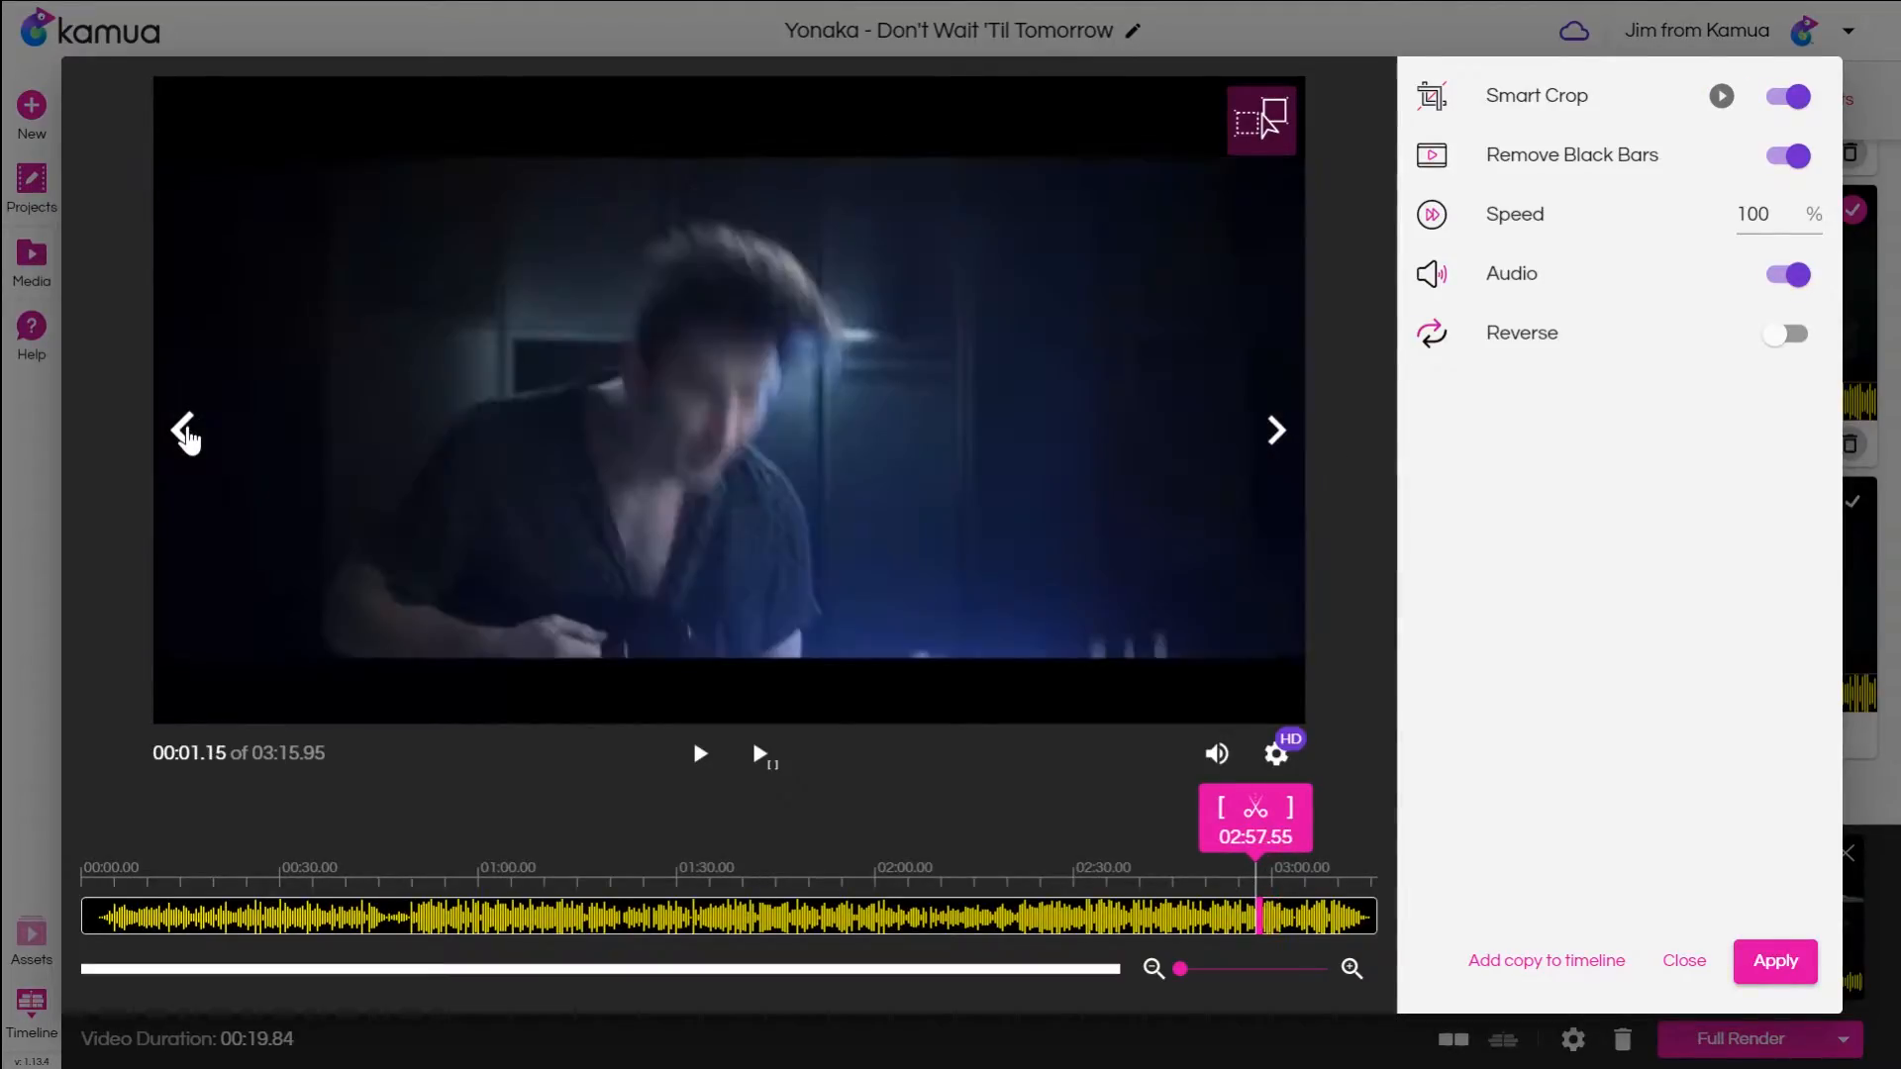
{"action": "left_click", "coordinate": [186, 436]}
{"action": "left_click", "coordinate": [688, 761]}
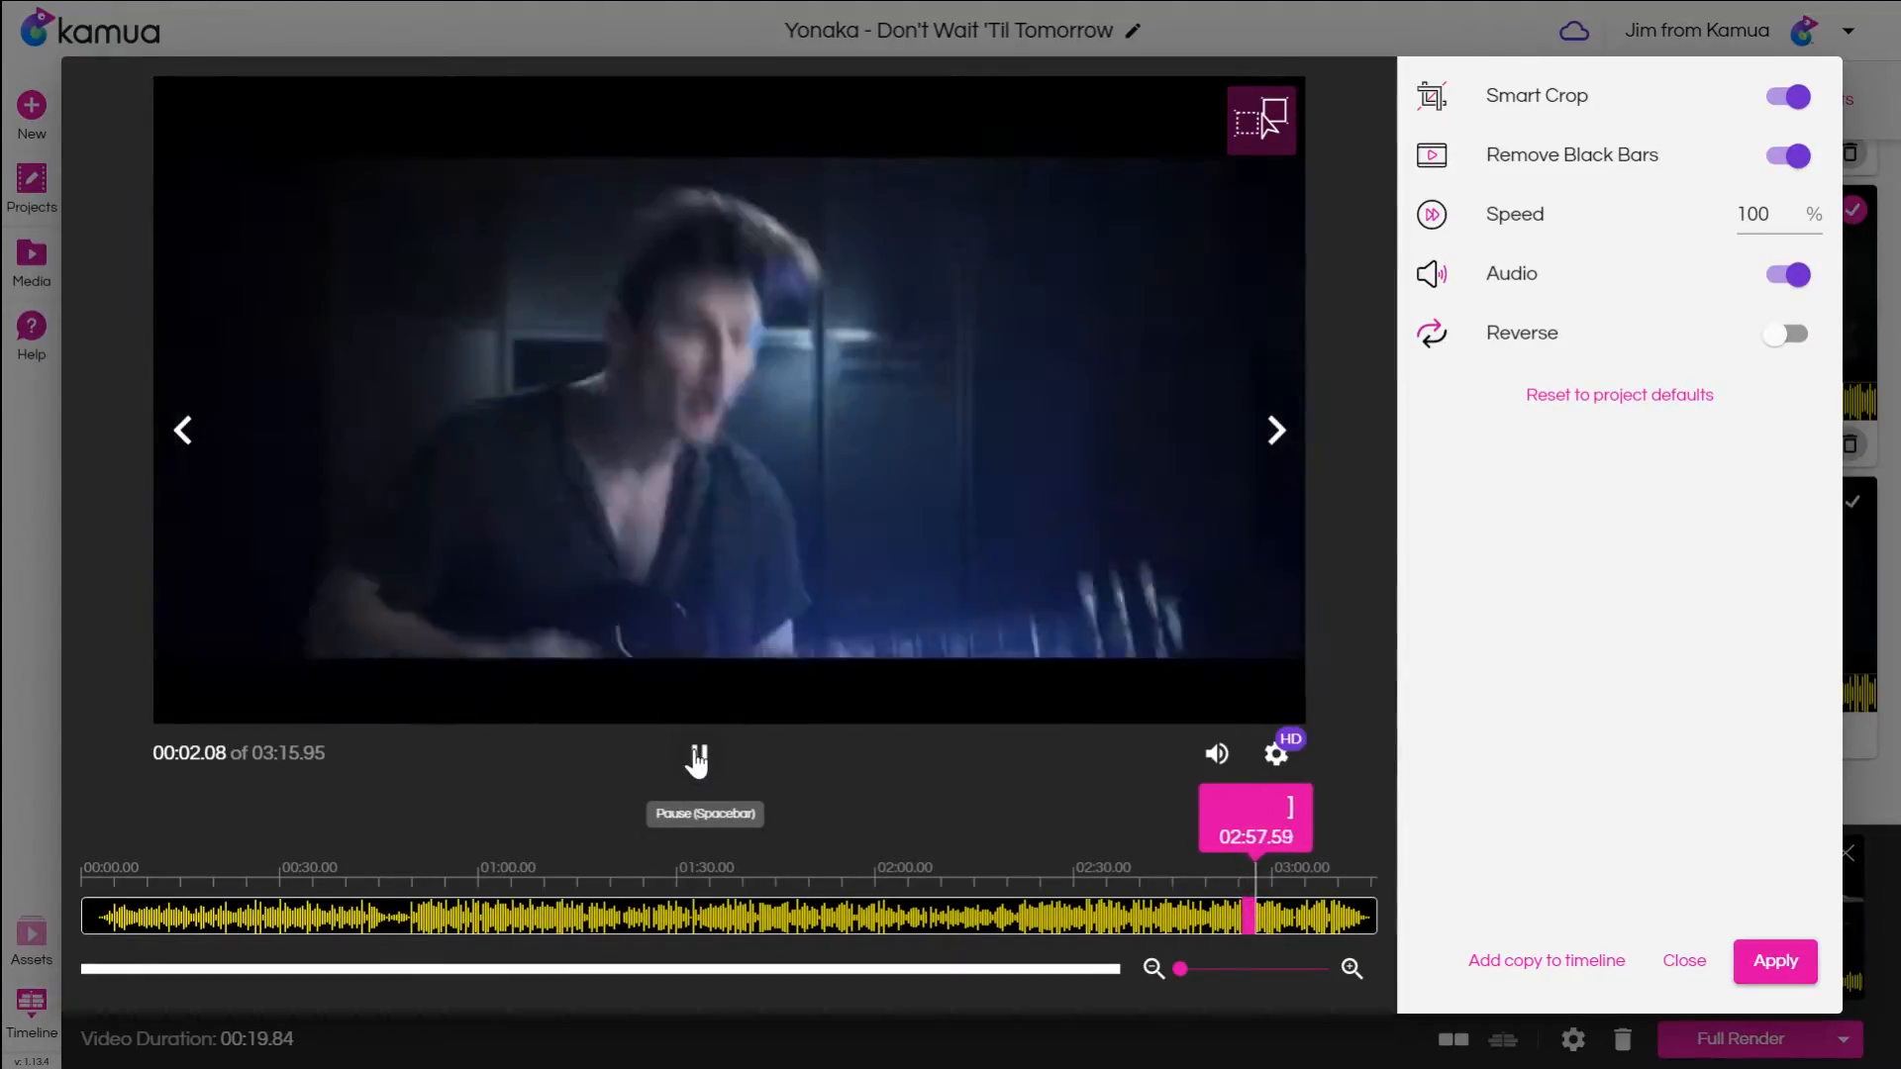
{"action": "left_click", "coordinate": [698, 761]}
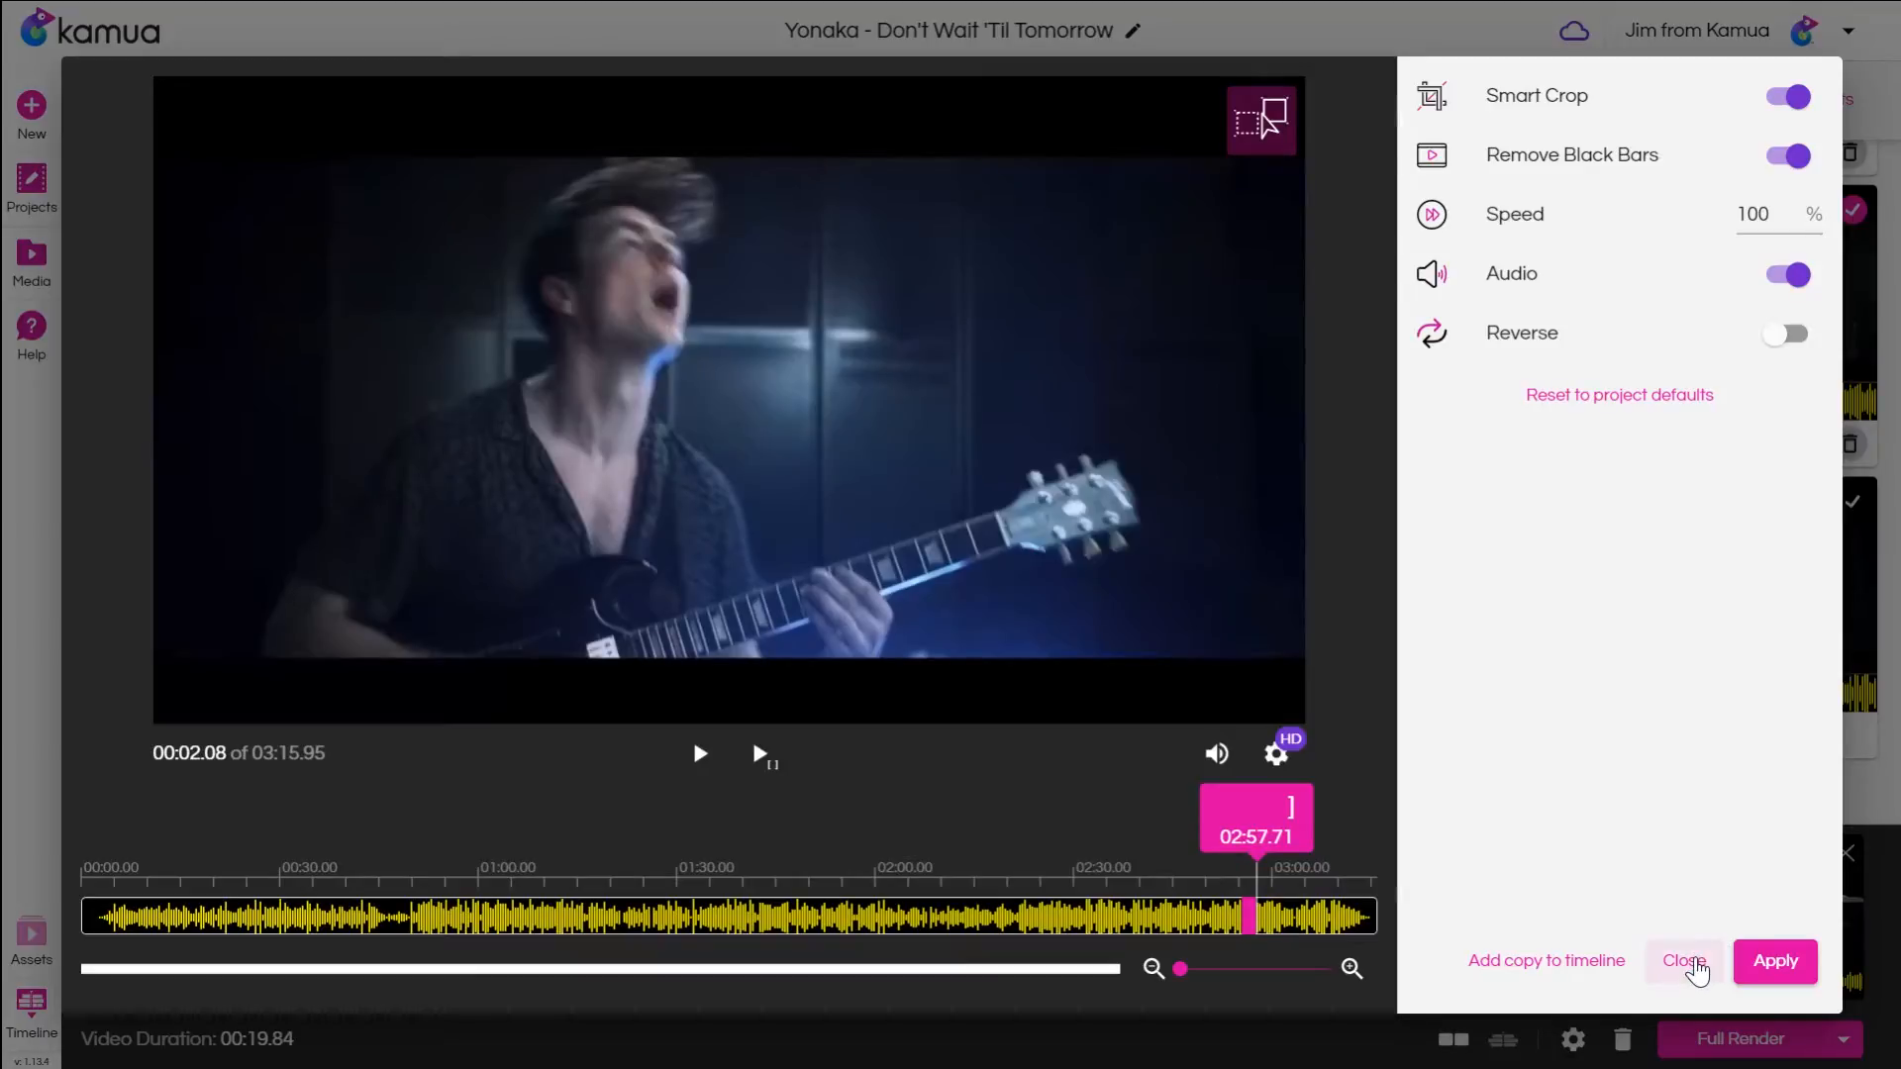
{"action": "left_click", "coordinate": [1684, 962]}
Switch the render type to Draft Render and render the timeline.
{"action": "left_click", "coordinate": [1843, 1040]}
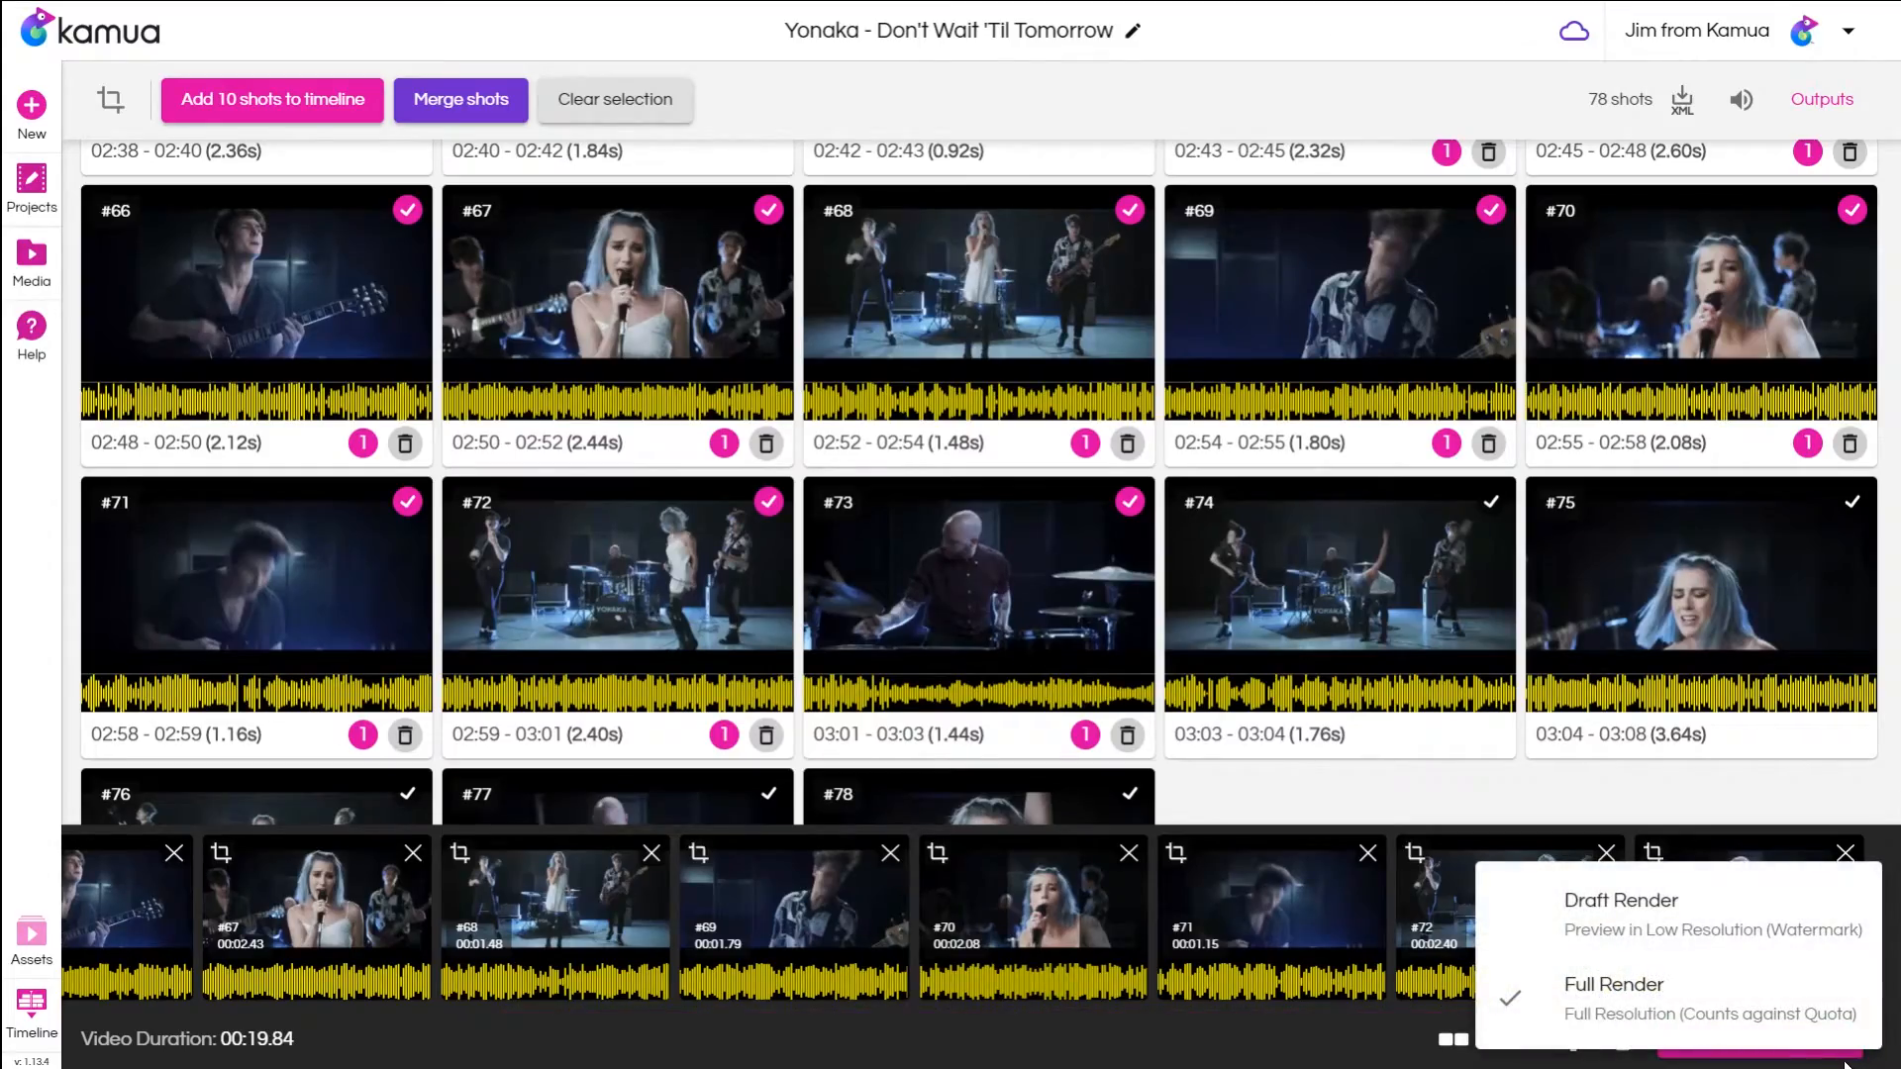
{"action": "left_click", "coordinate": [1760, 909]}
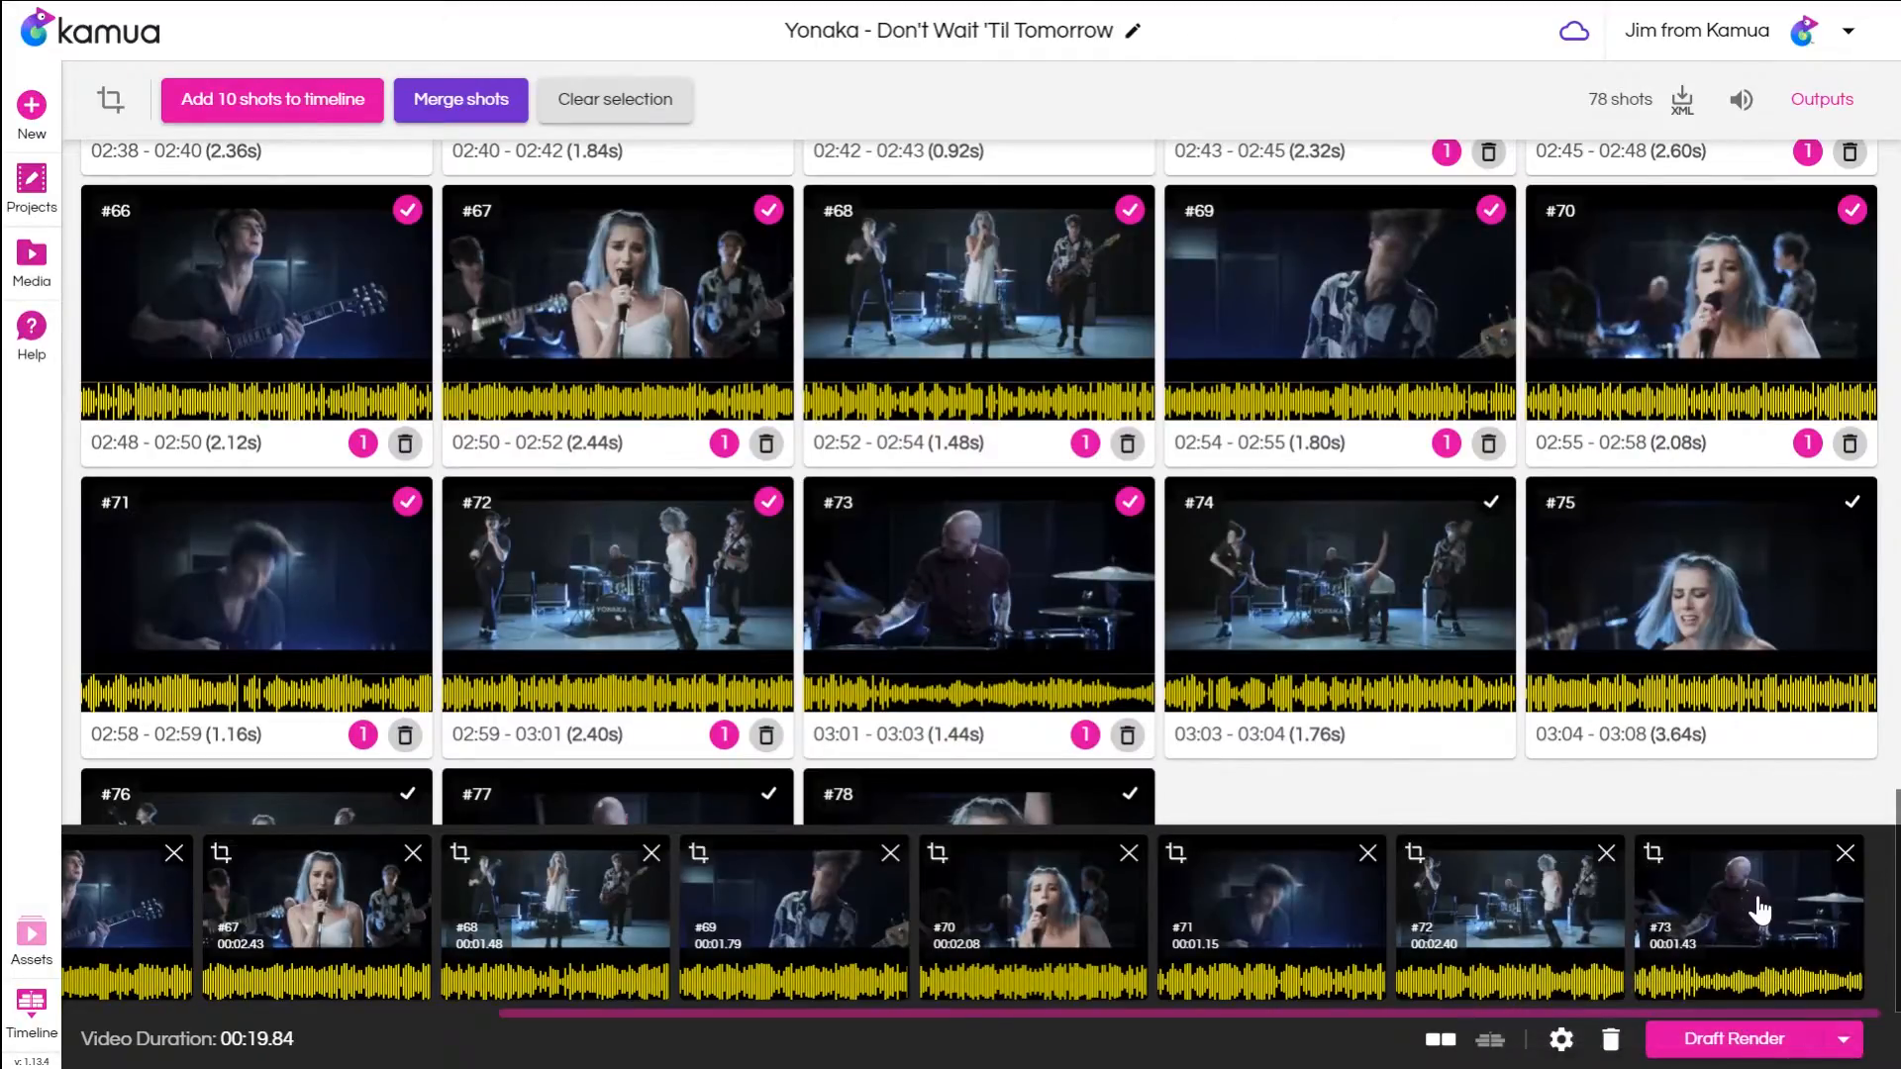
{"action": "left_click", "coordinate": [1783, 1048]}
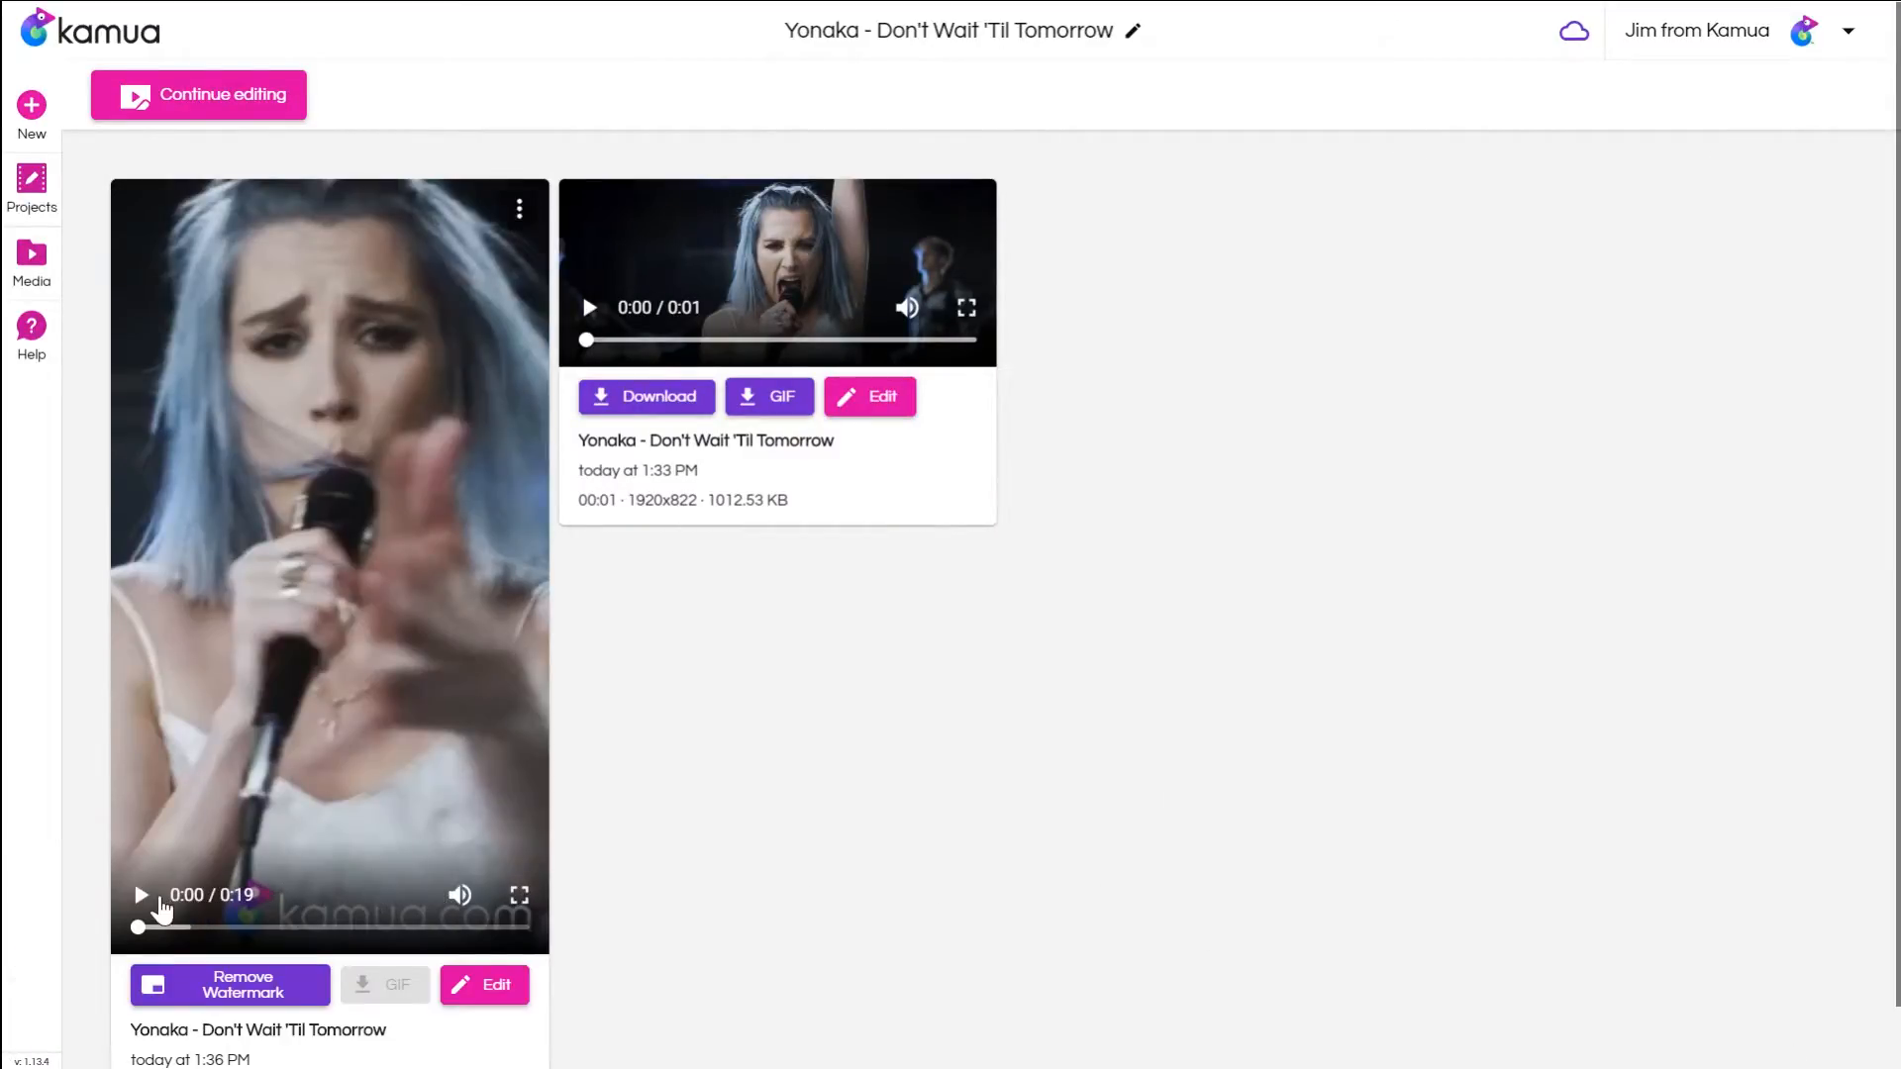
Play the portrait draft render, and reopen that version for editing.
{"action": "left_click", "coordinate": [164, 901]}
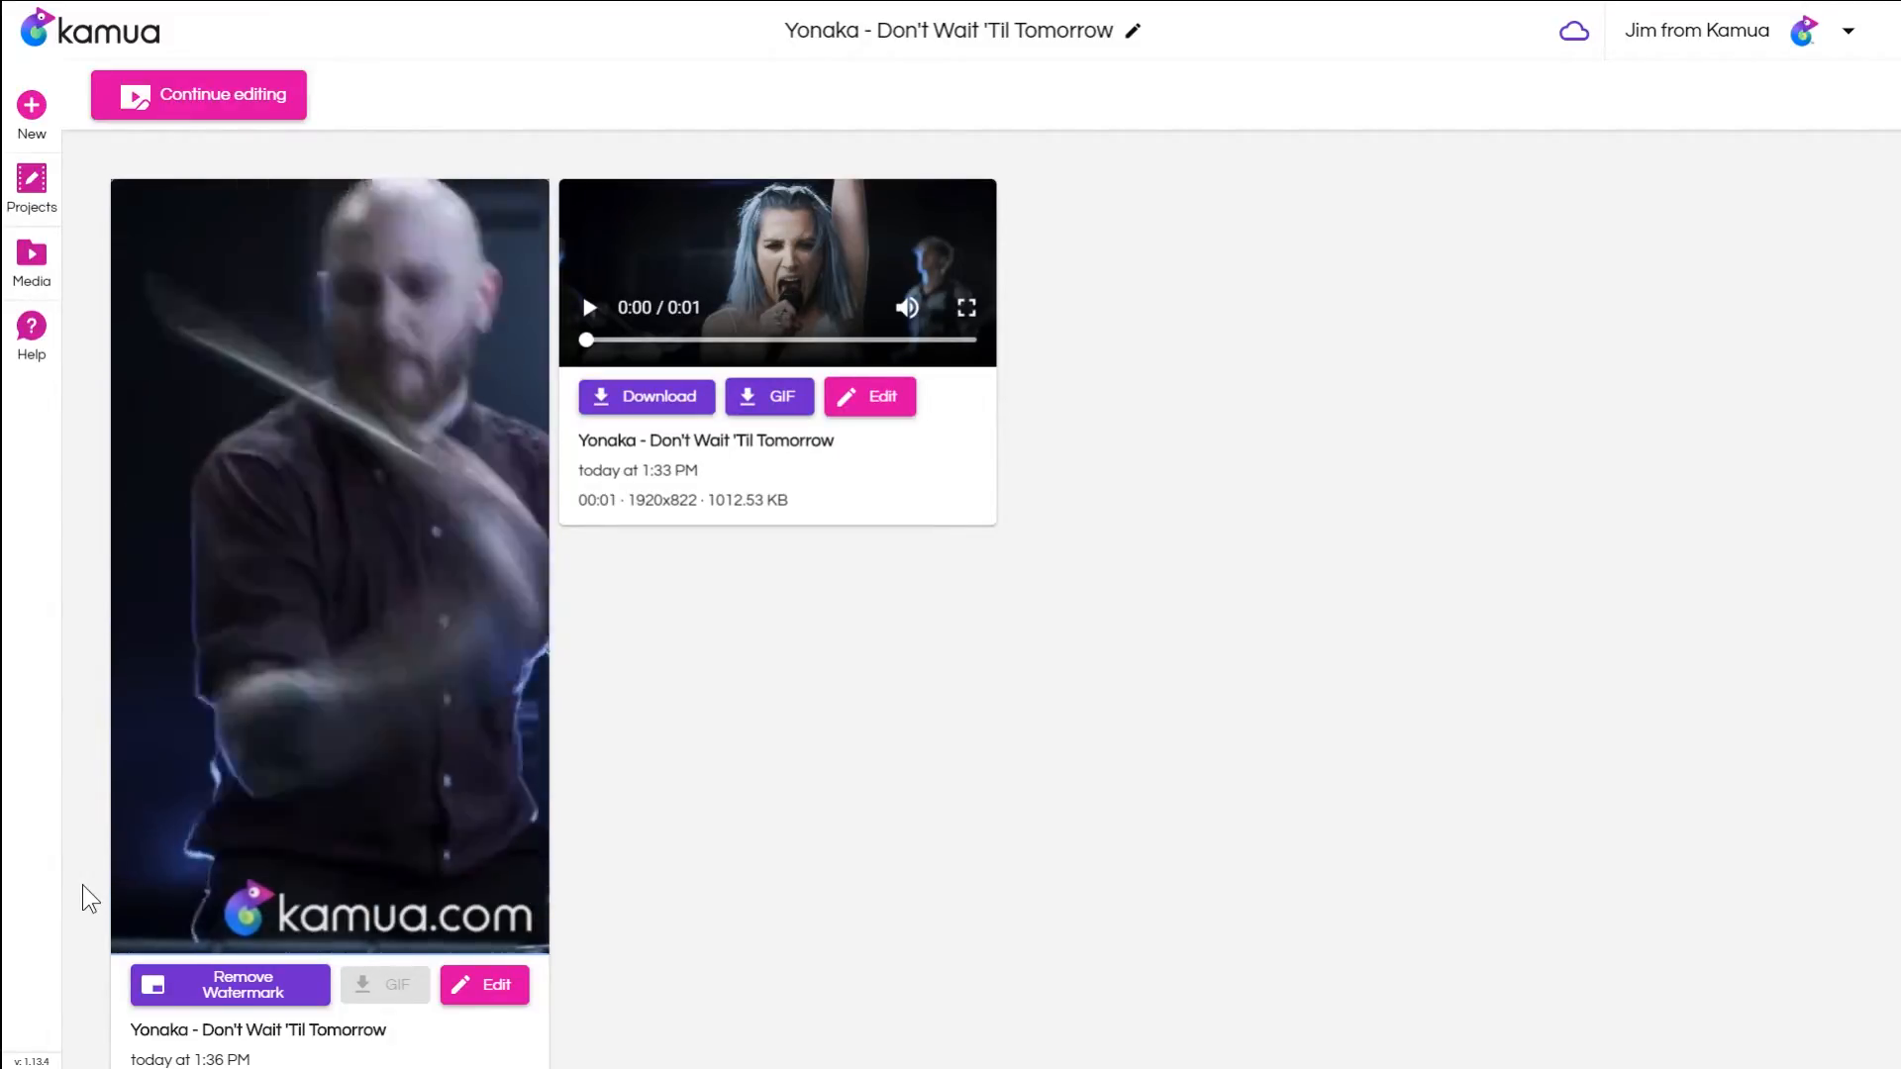
{"action": "mouse_move", "coordinate": [142, 919]}
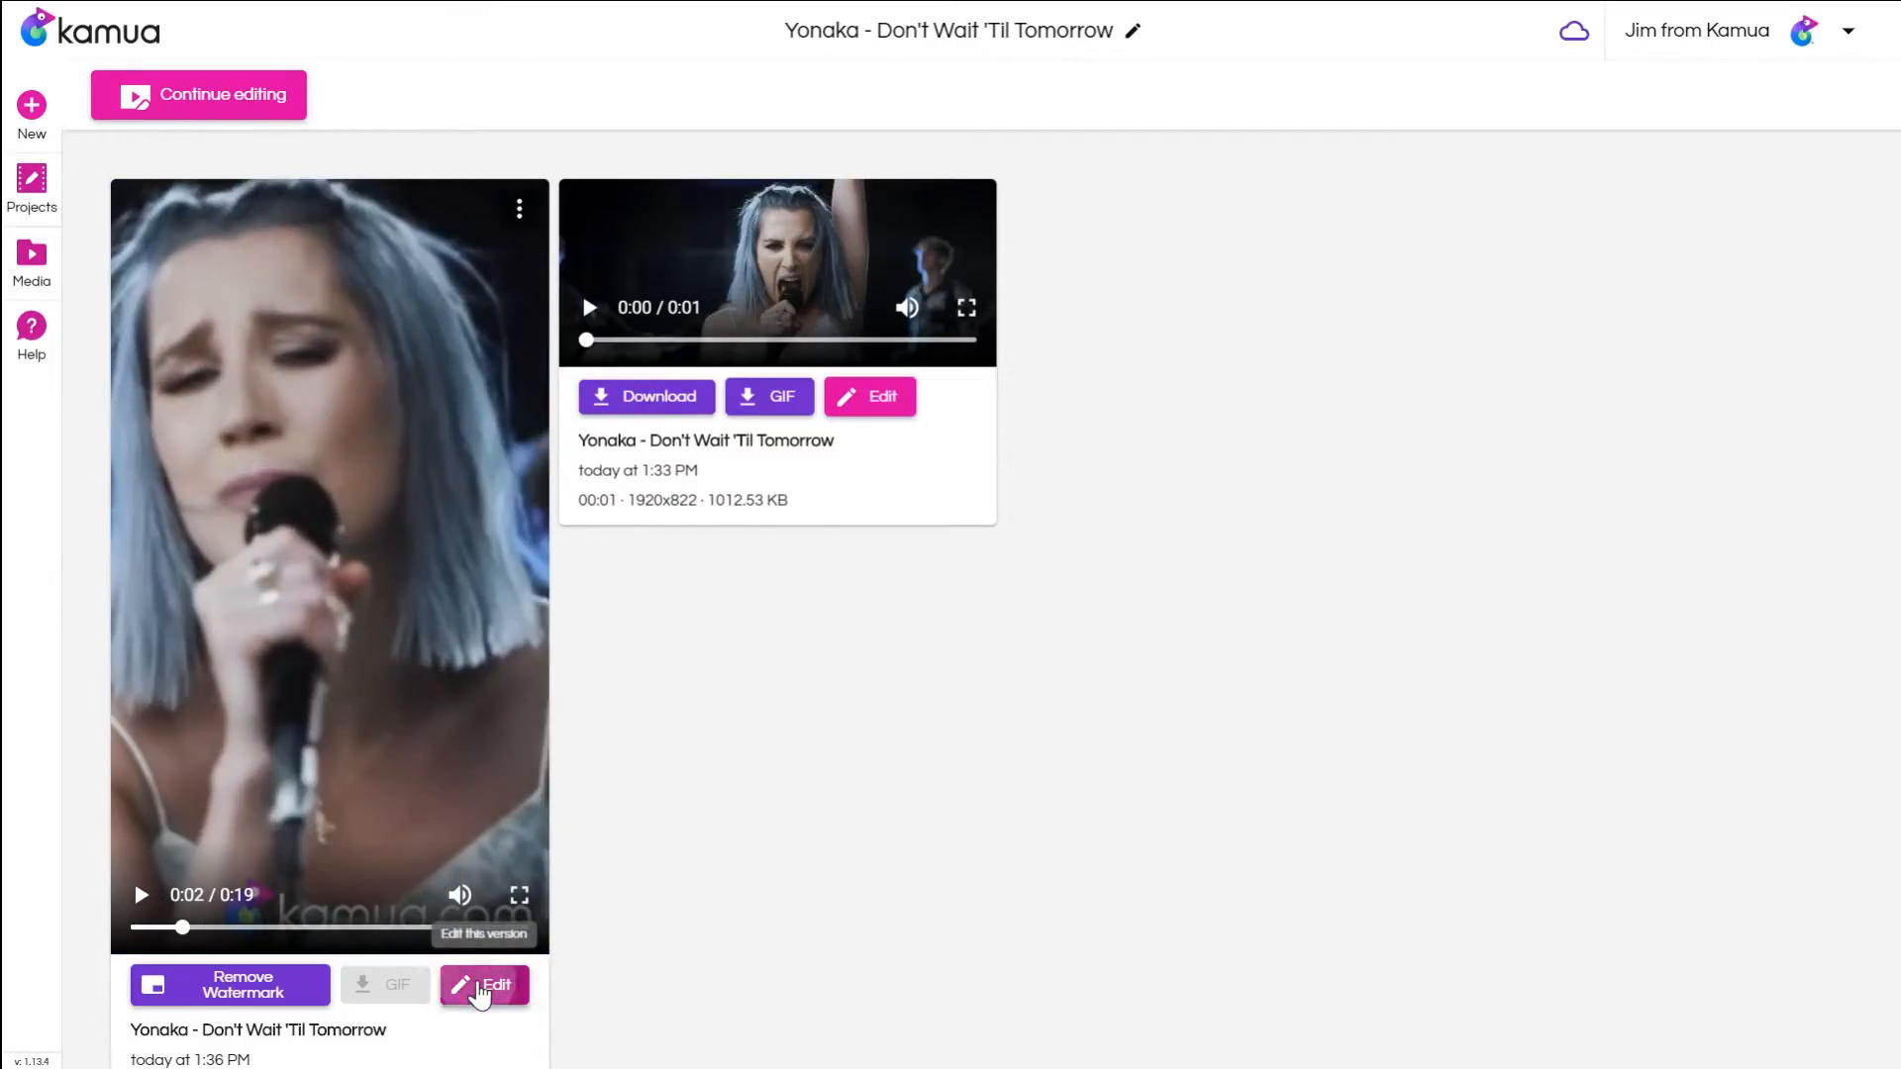
{"action": "left_click", "coordinate": [481, 988]}
{"action": "left_click", "coordinate": [1297, 624]}
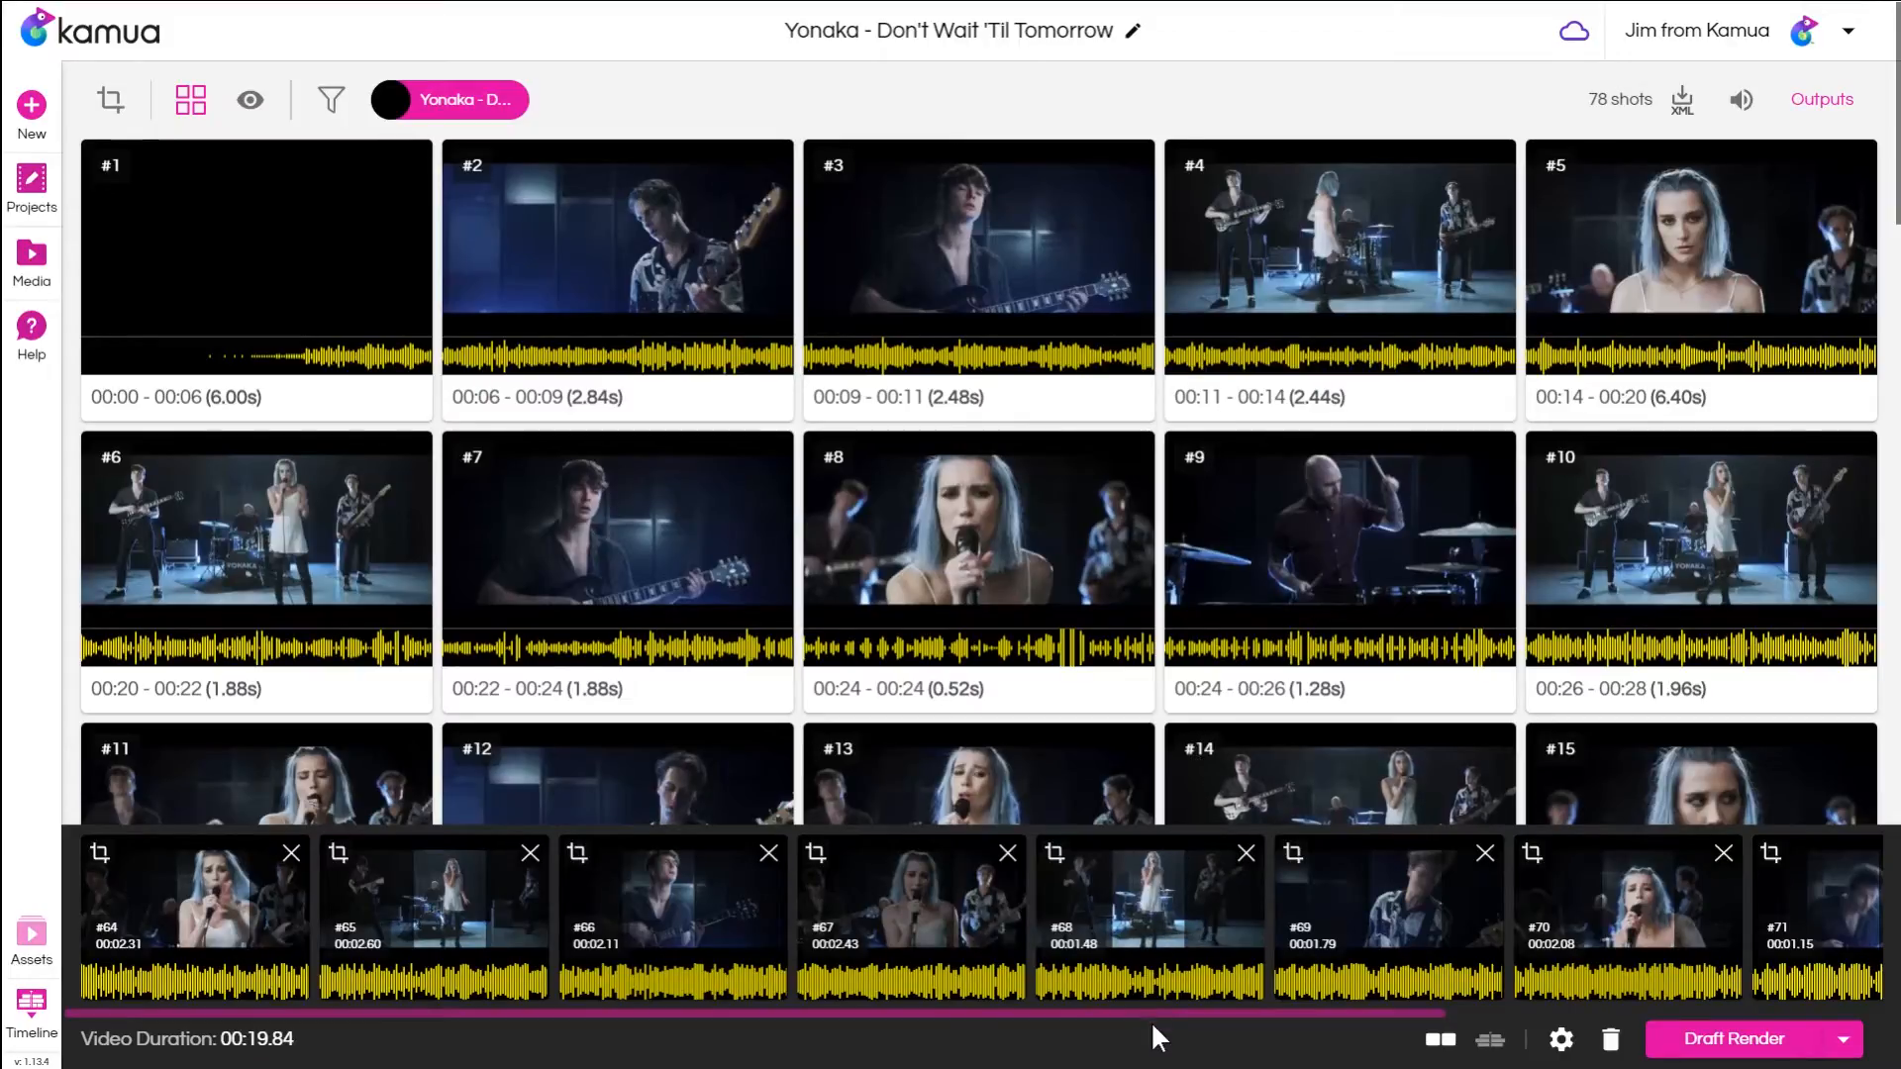
Trim the shot #73 clip at the end of the timeline so it ends at 03:02.23, and apply the change.
{"action": "left_click_drag", "start_coordinate": [1161, 1010], "coordinate": [1686, 1007]}
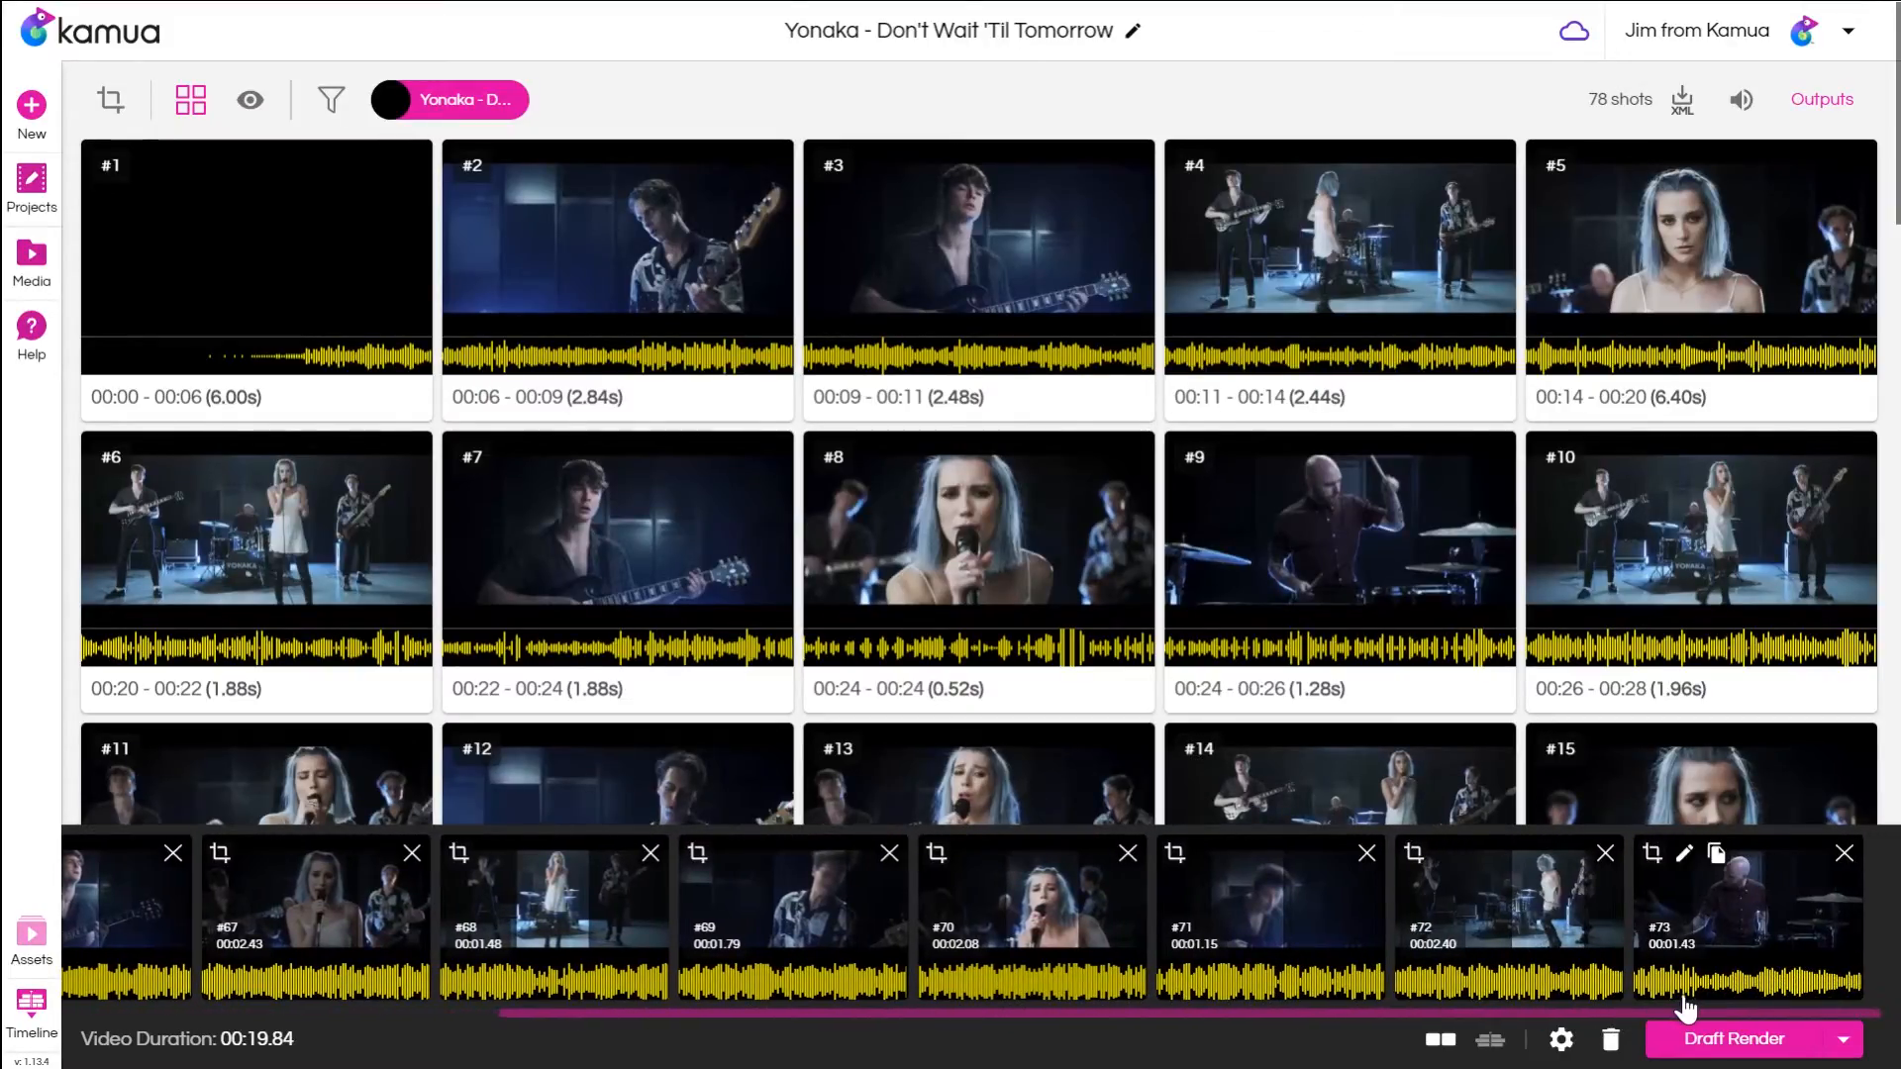
{"action": "left_click", "coordinate": [1807, 906]}
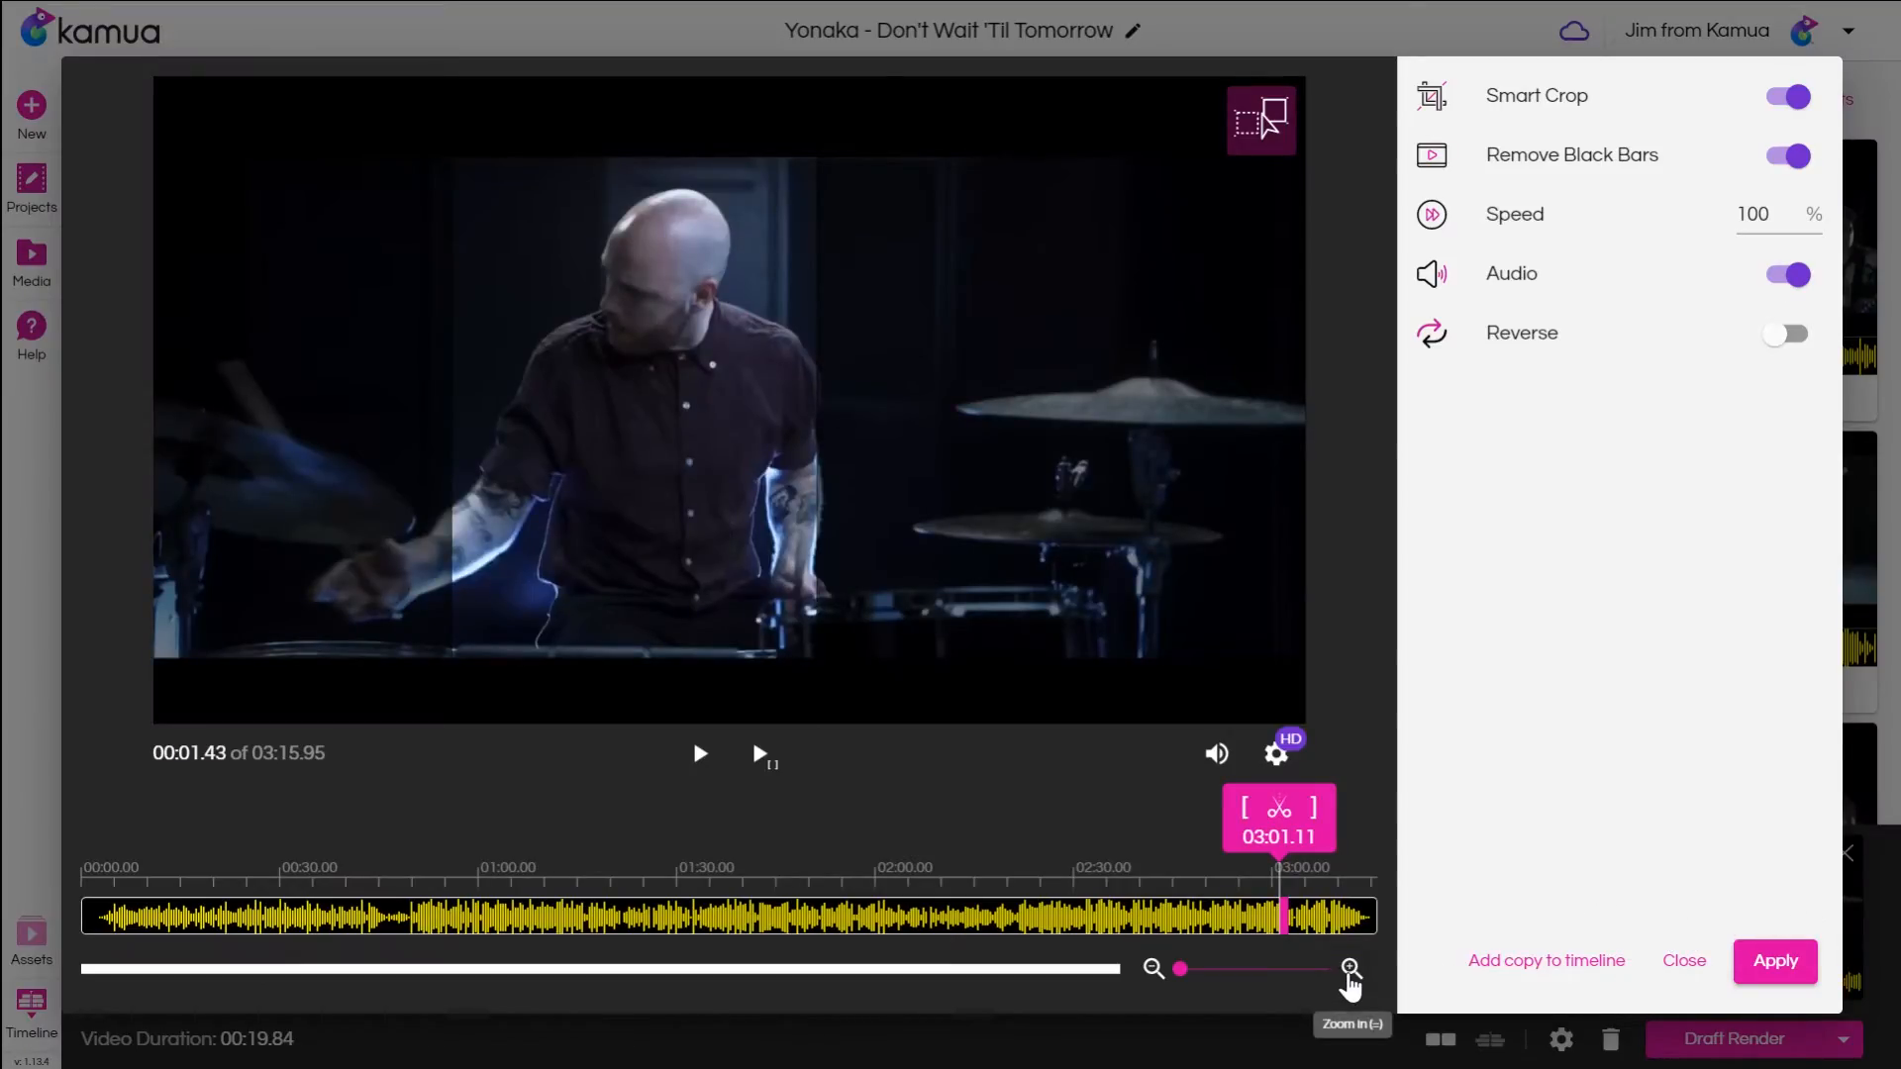
{"action": "left_click", "coordinate": [1349, 968]}
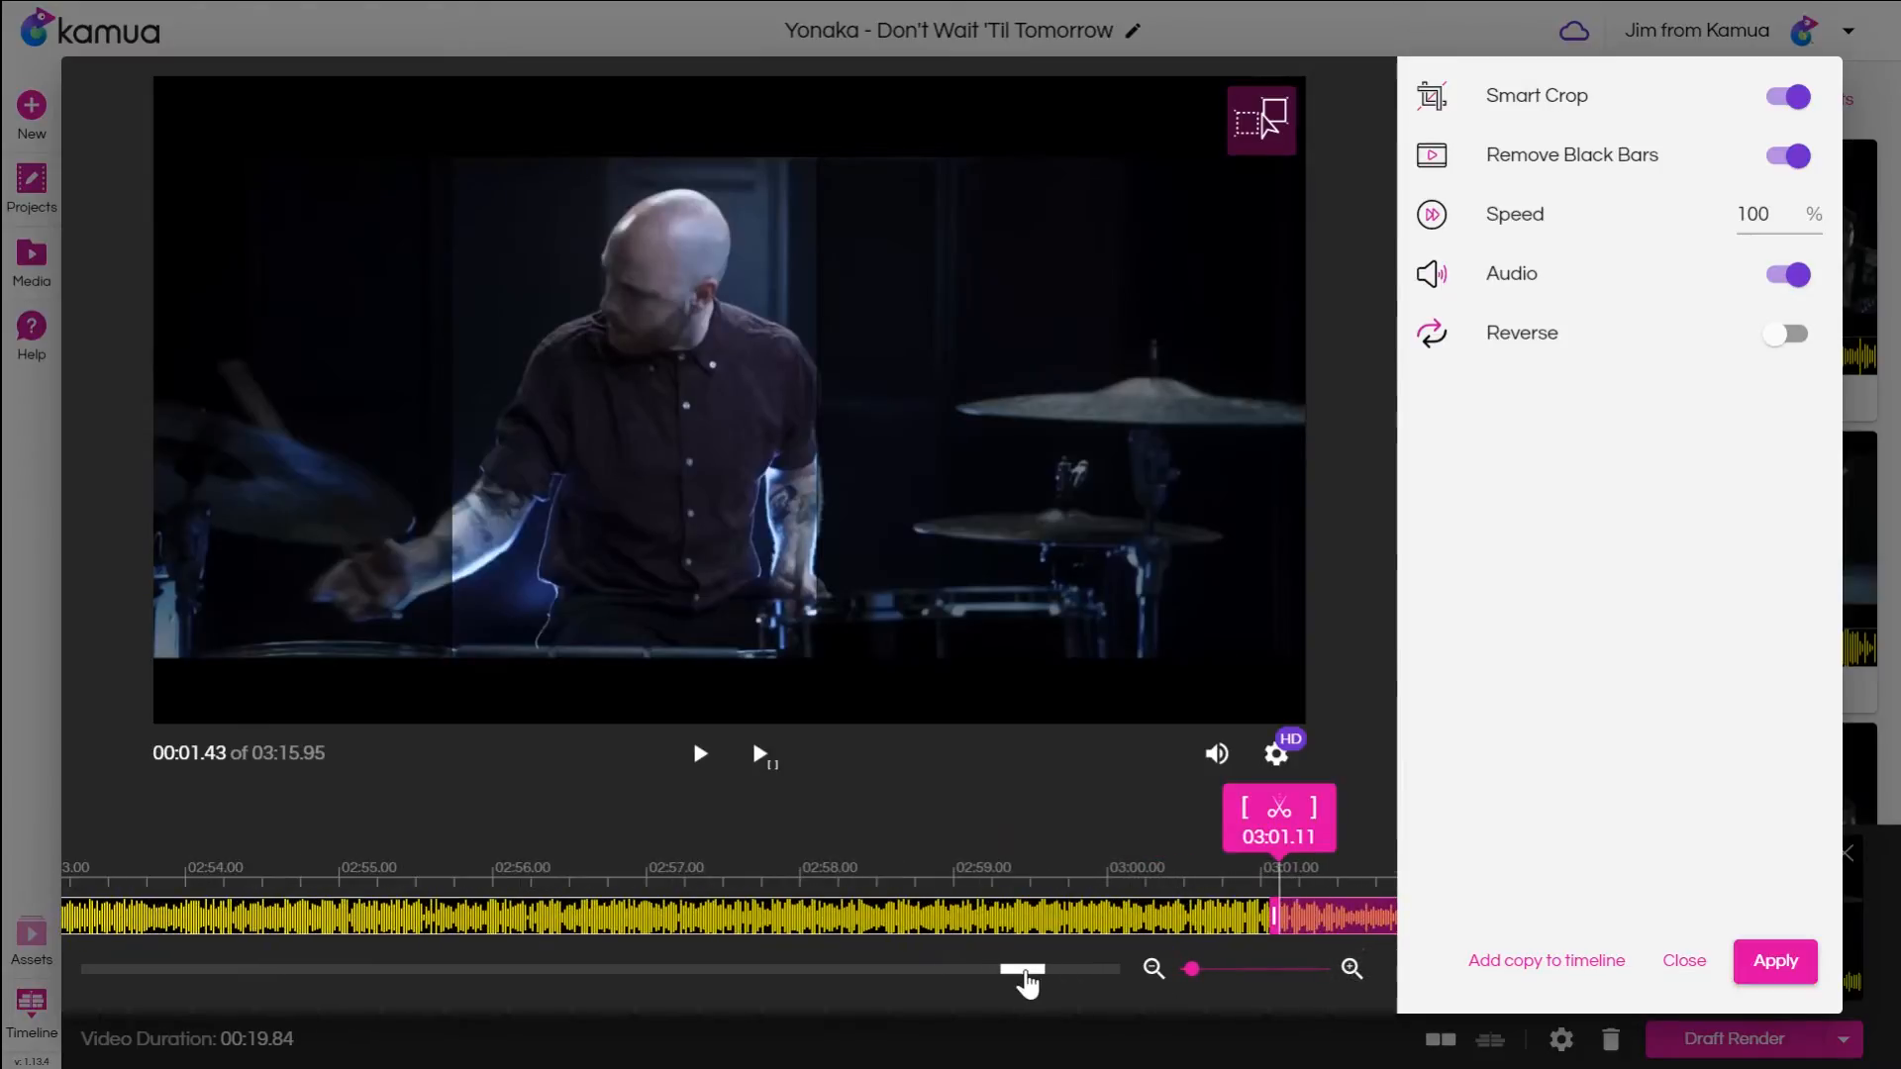
{"action": "left_click_drag", "start_coordinate": [1027, 981], "coordinate": [1045, 978]}
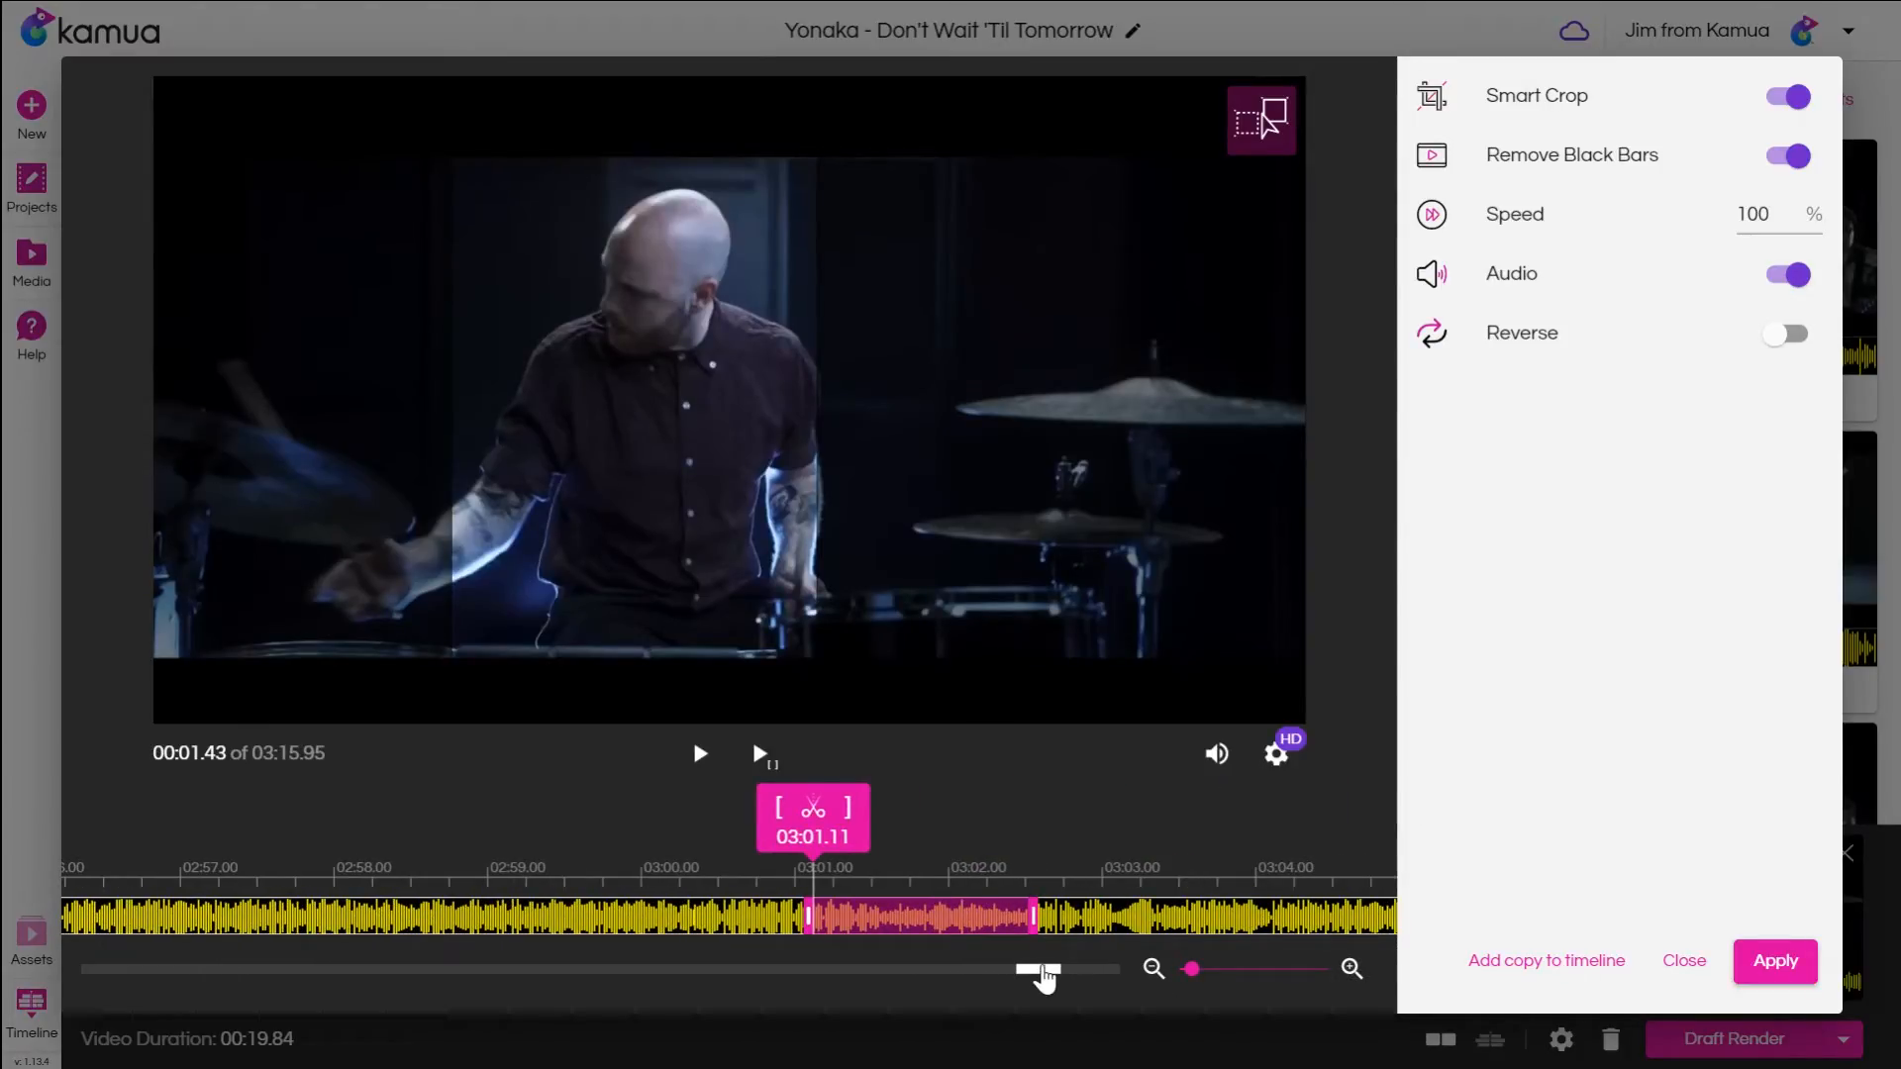
{"action": "mouse_move", "coordinate": [1033, 909]}
{"action": "left_mouse_down"}
{"action": "mouse_move", "coordinate": [945, 915]}
{"action": "mouse_move", "coordinate": [1021, 907]}
{"action": "left_mouse_up"}
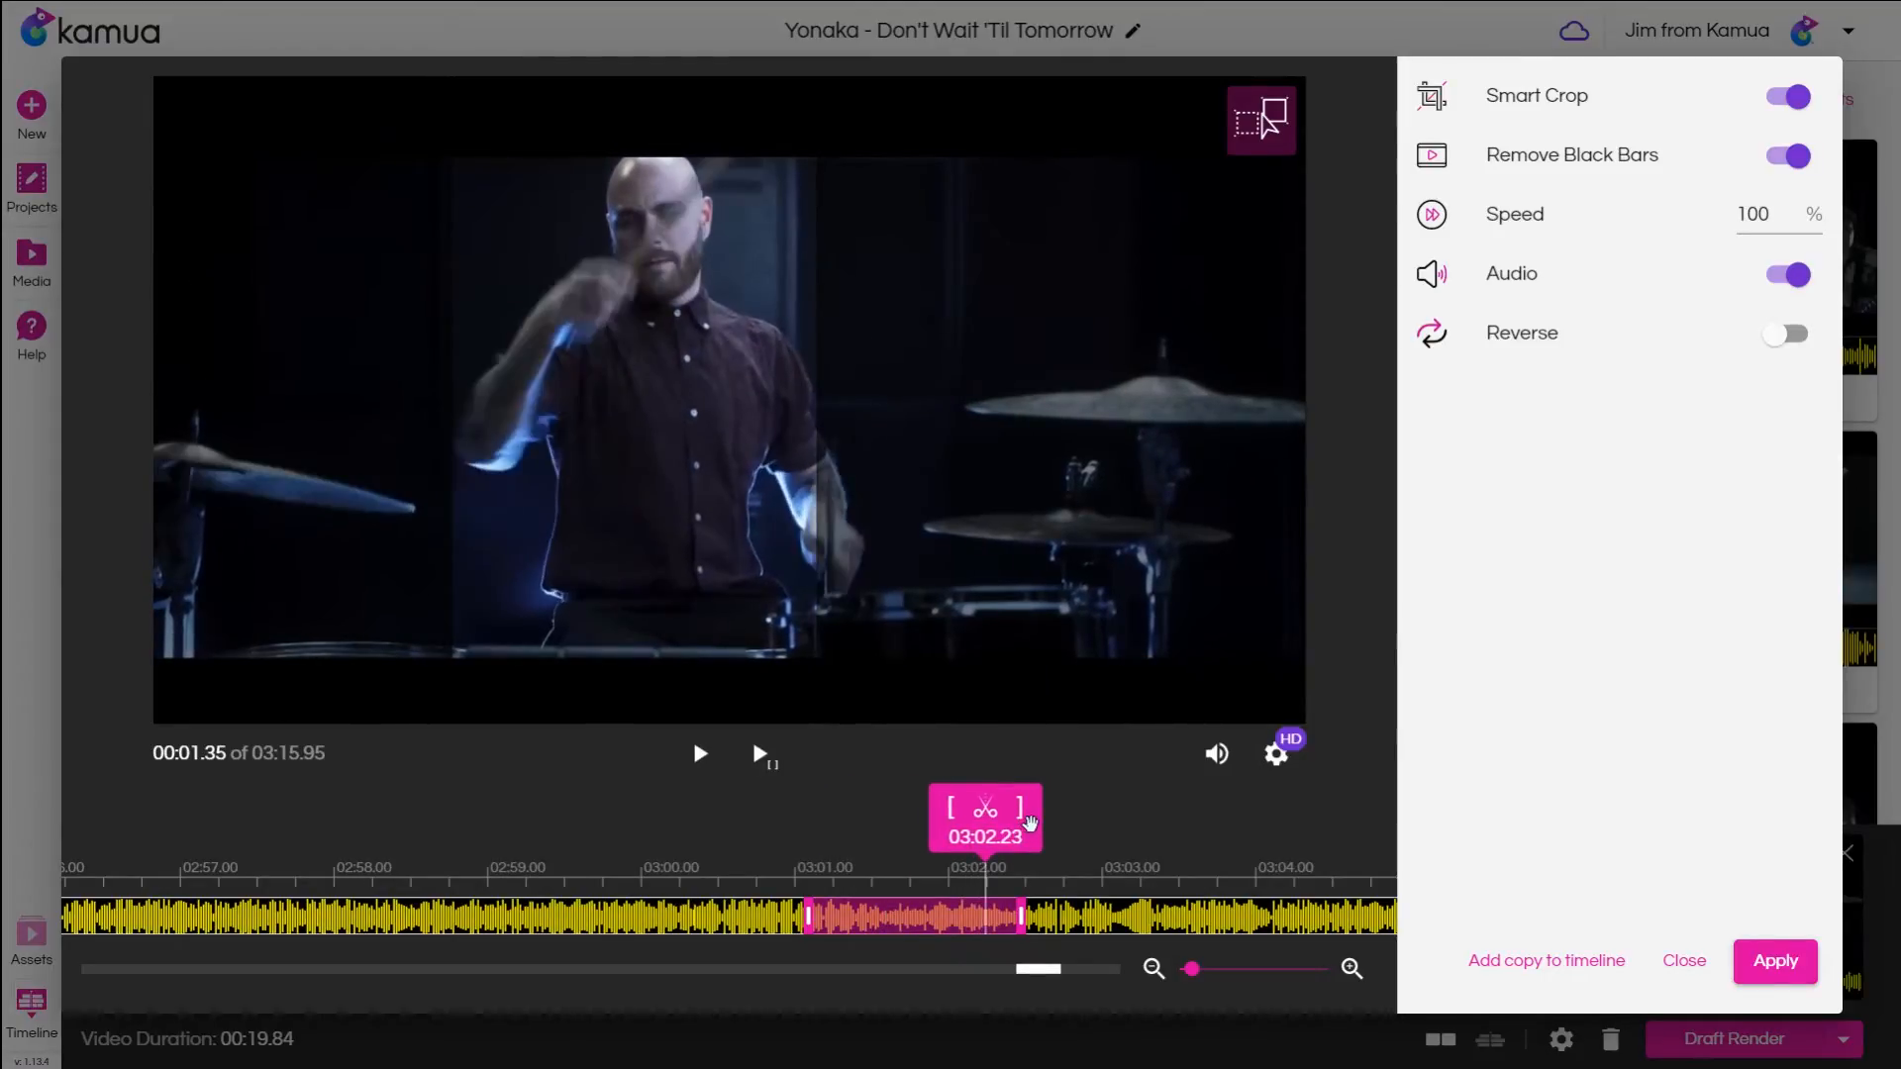
{"action": "left_click", "coordinate": [1021, 812]}
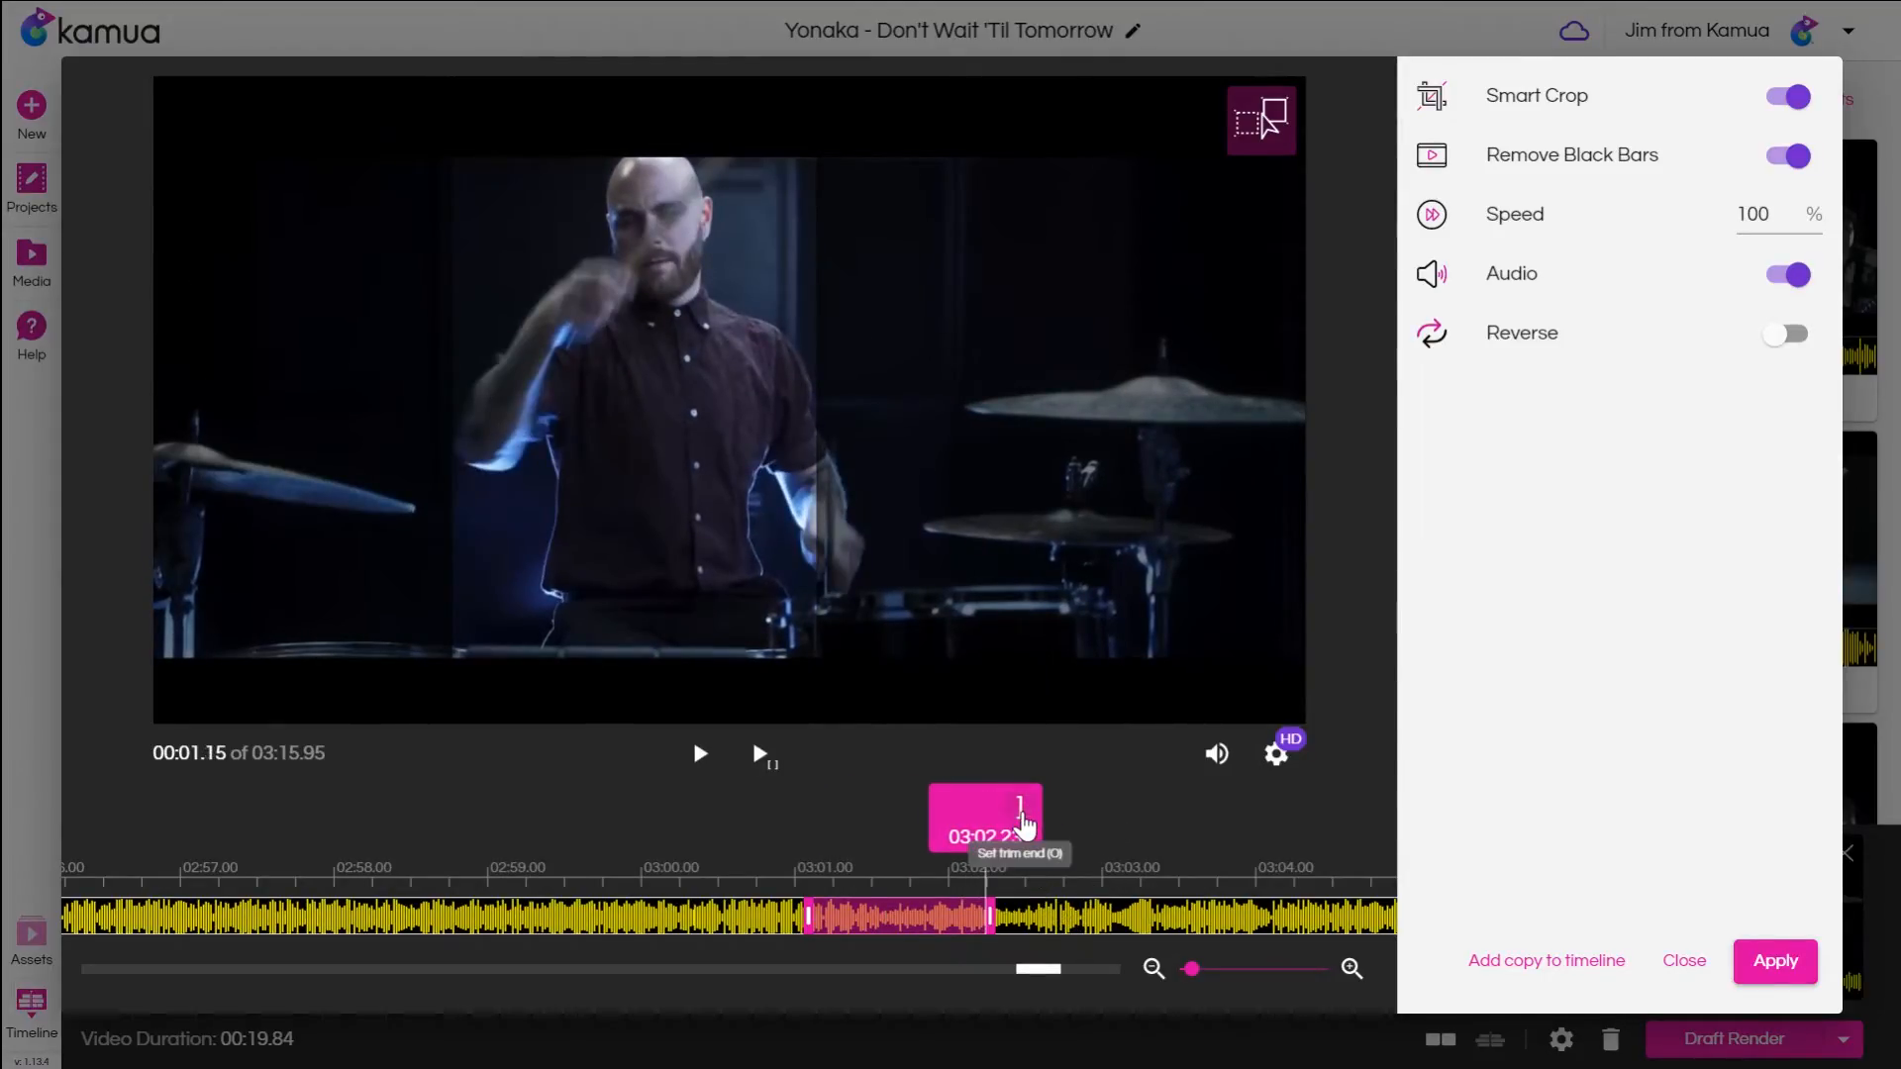
{"action": "left_click", "coordinate": [1775, 964]}
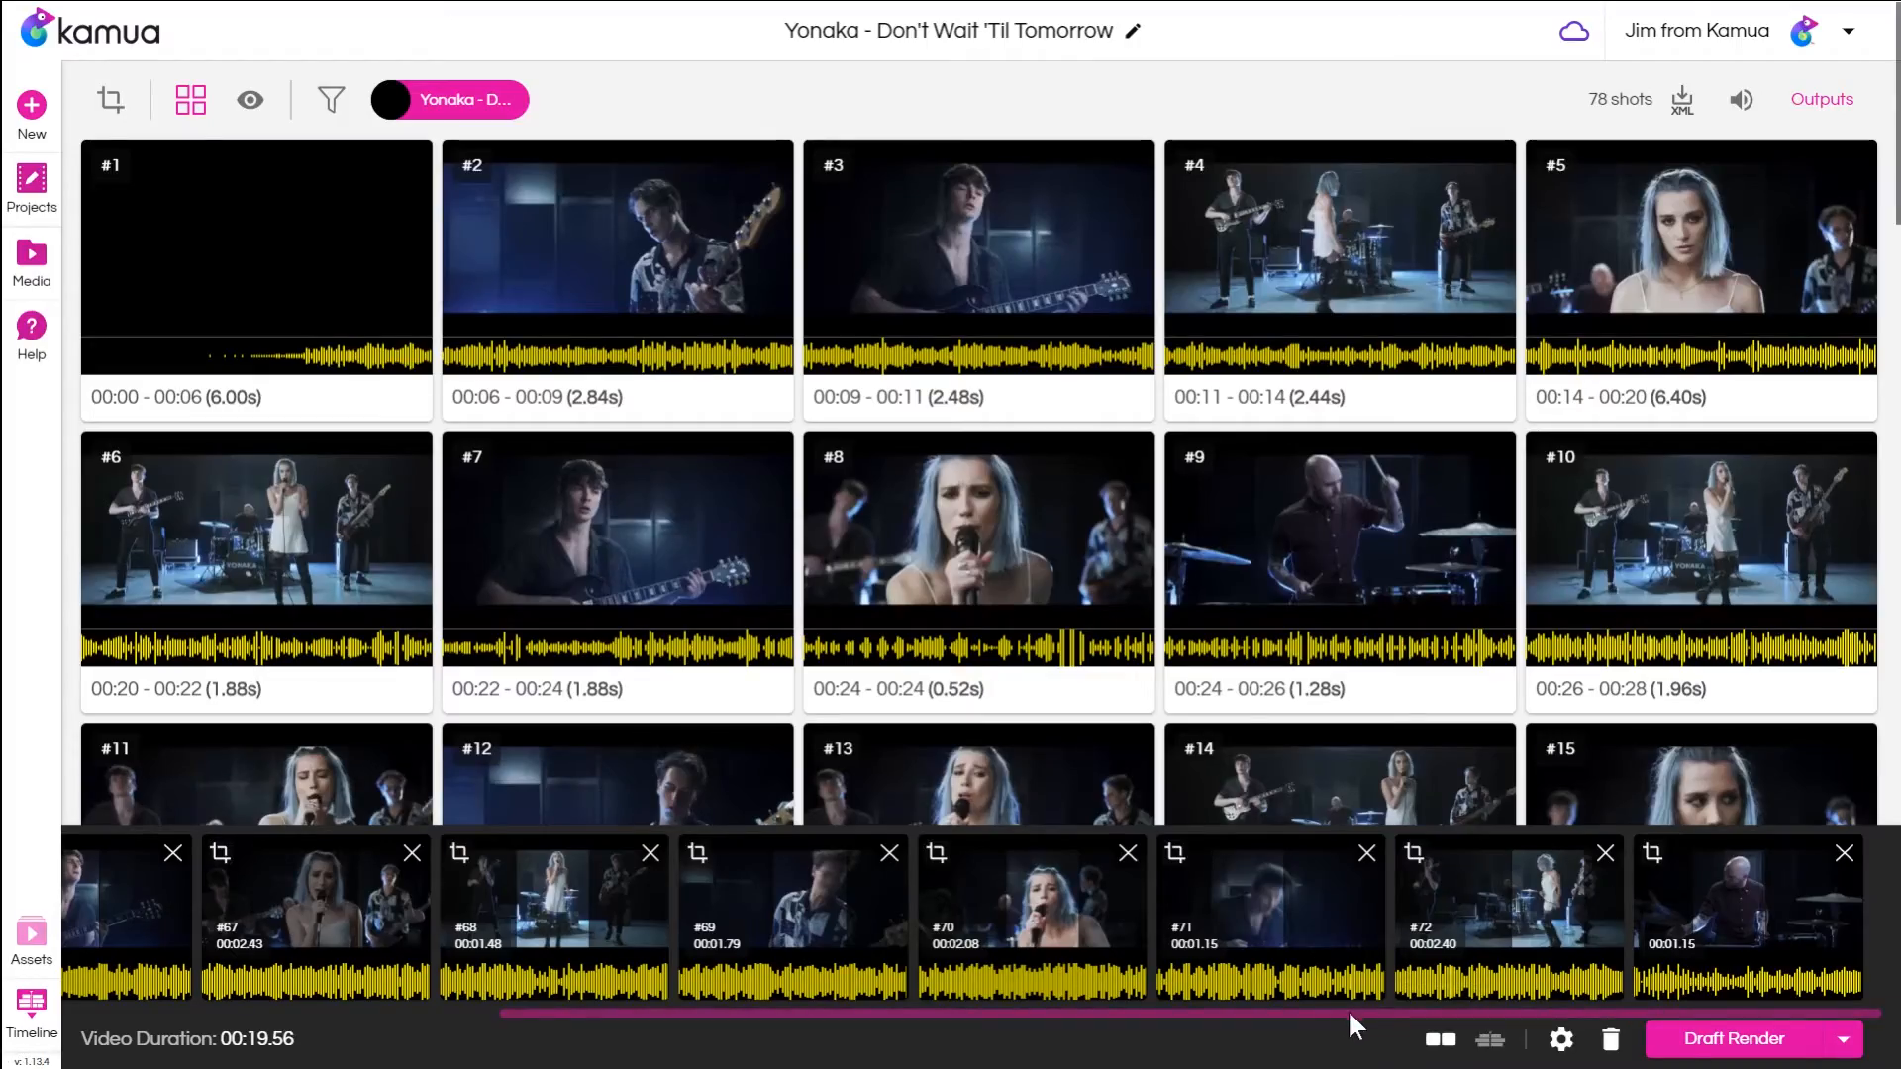
{"action": "left_click_drag", "start_coordinate": [1346, 1007], "coordinate": [911, 1068]}
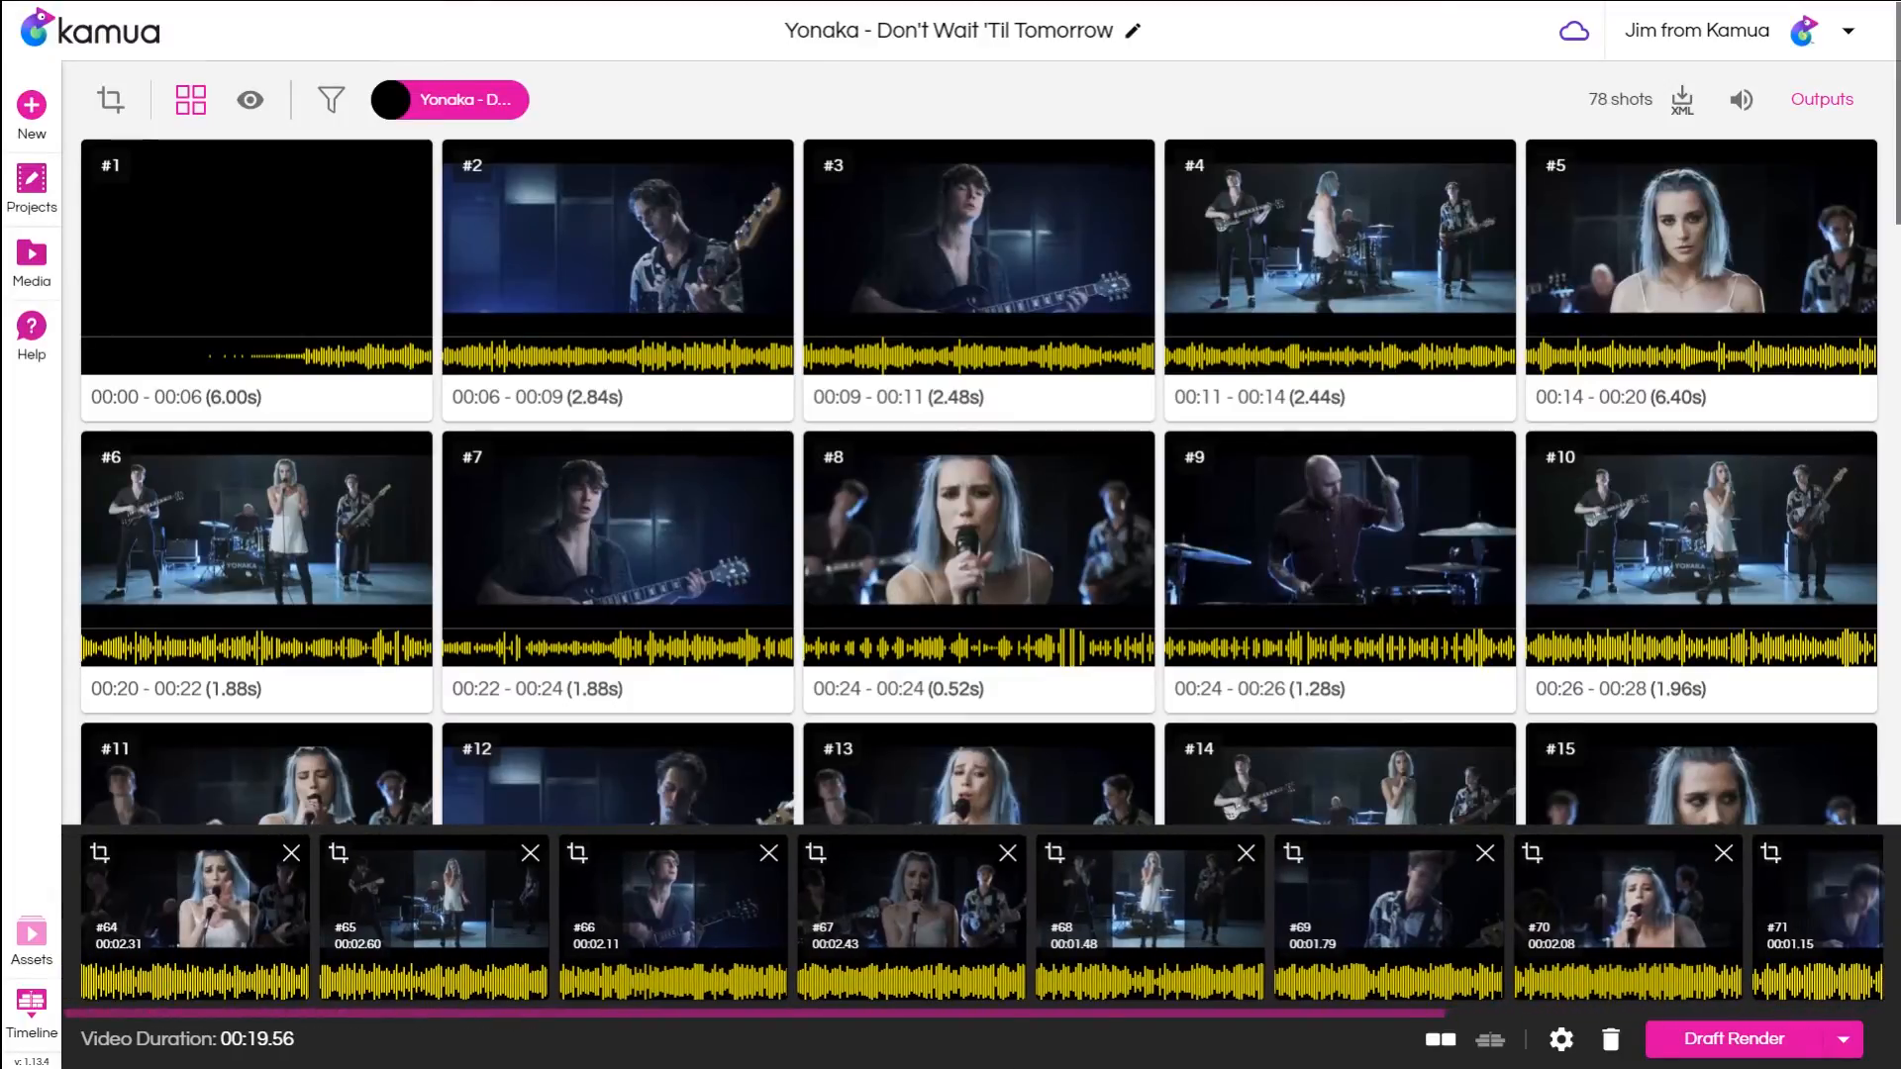
{"action": "mouse_move", "coordinate": [966, 913]}
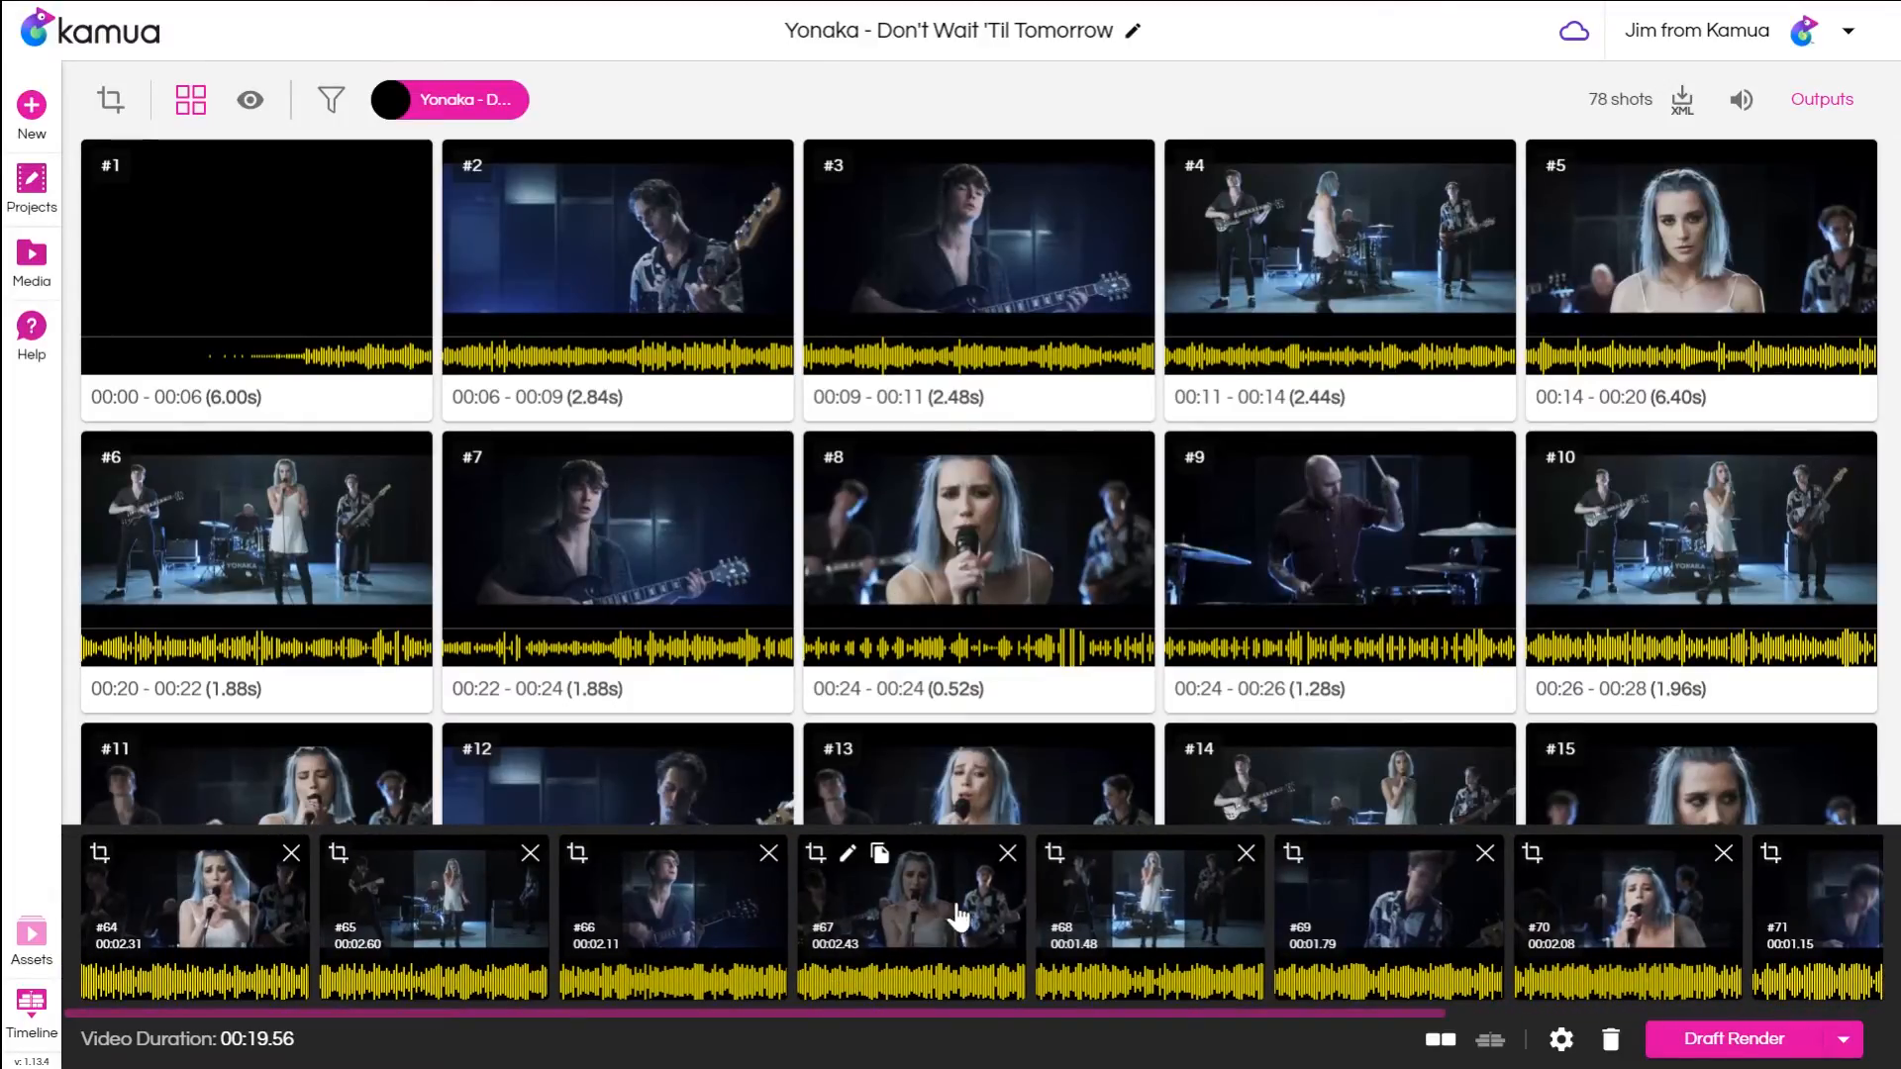
Set a custom Smart Crop track box around the singer's head and hair in the shot #67 timeline clip, and apply it.
{"action": "left_click", "coordinate": [1000, 930]}
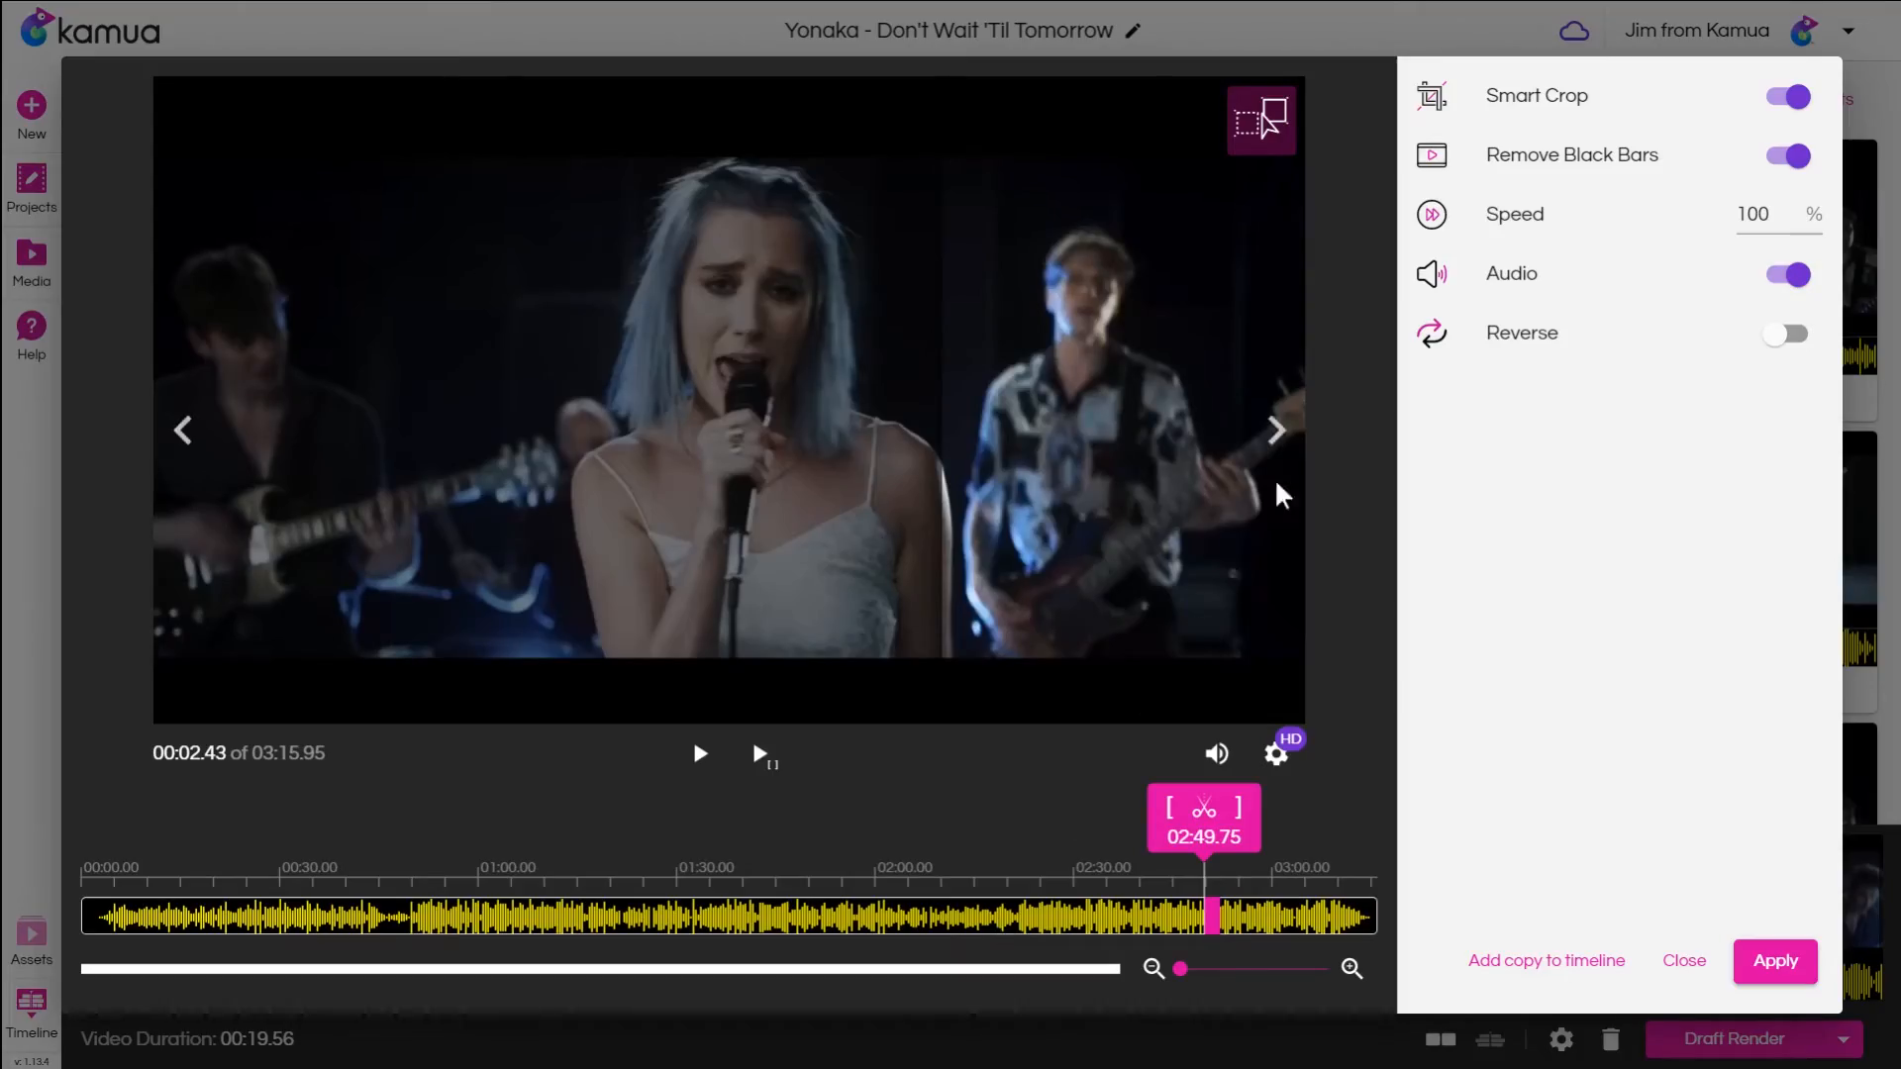
{"action": "left_click", "coordinate": [1250, 129]}
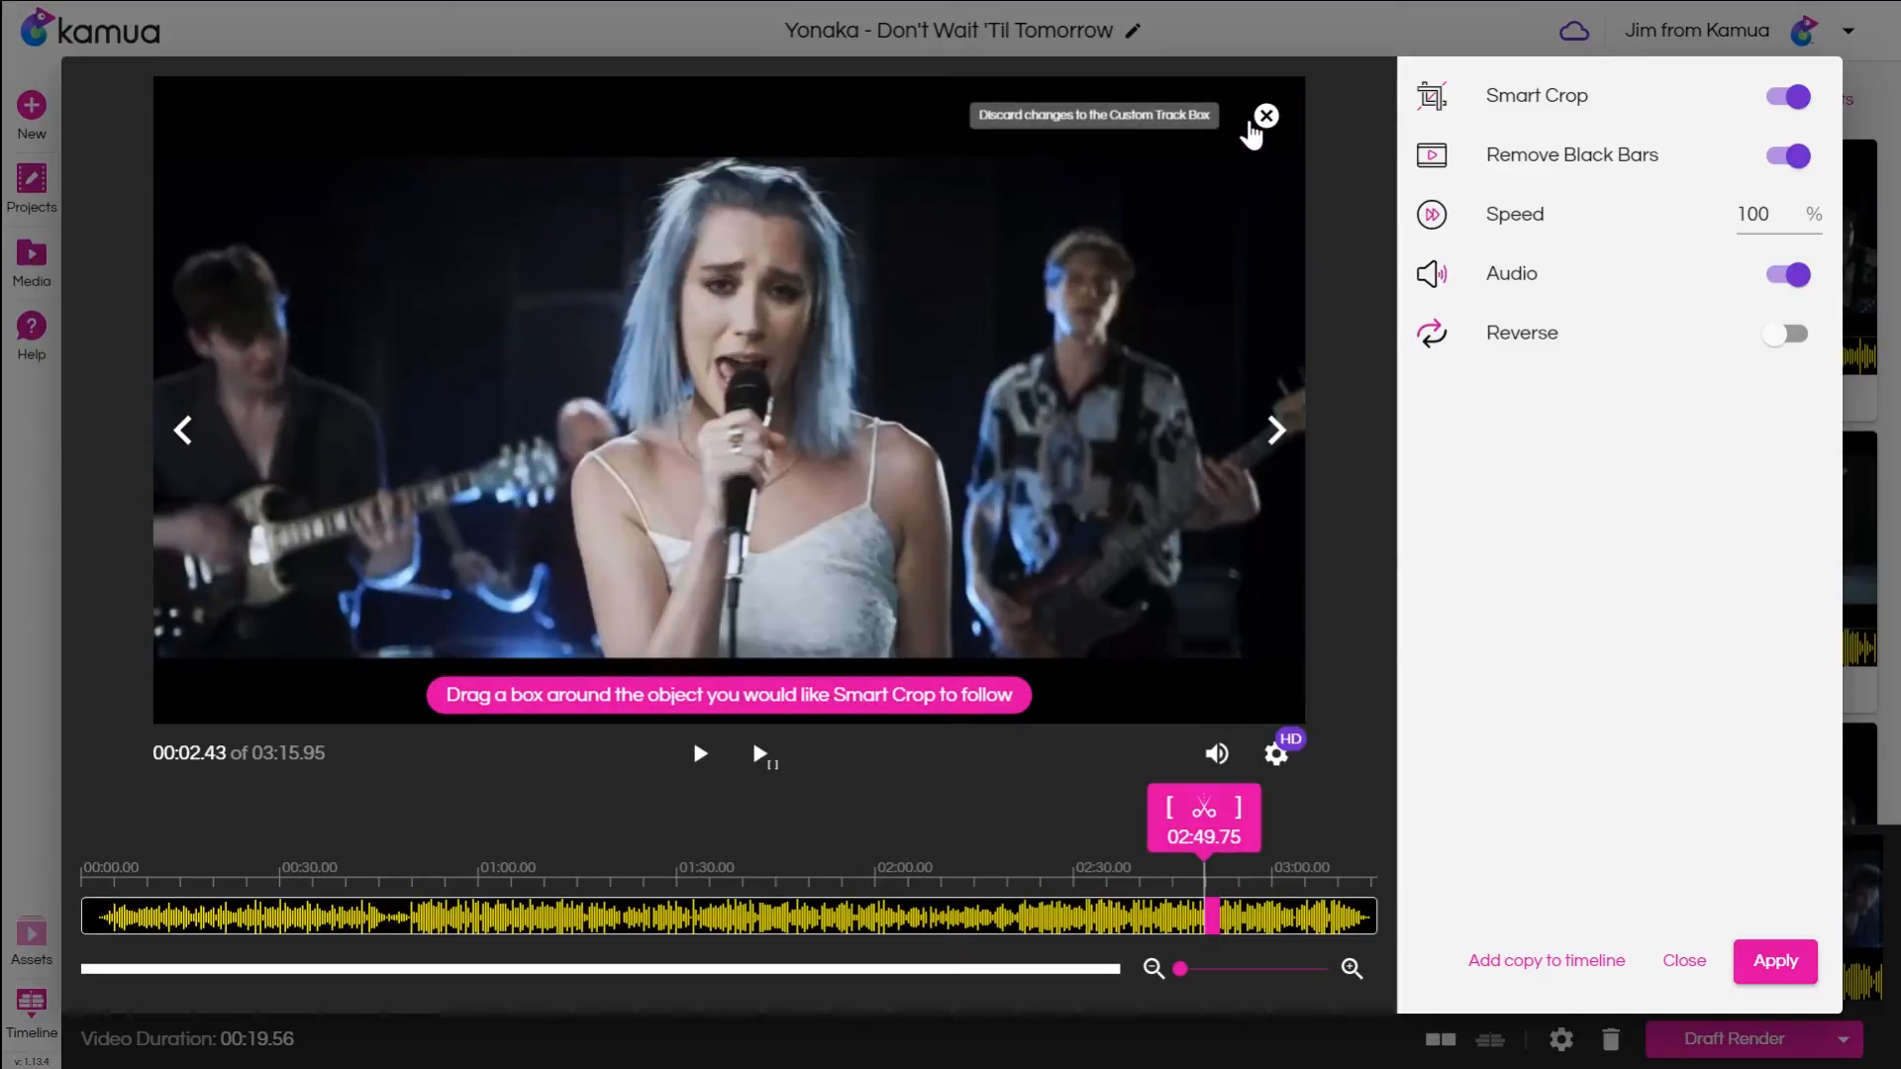
{"action": "left_click_drag", "start_coordinate": [642, 157], "coordinate": [857, 444]}
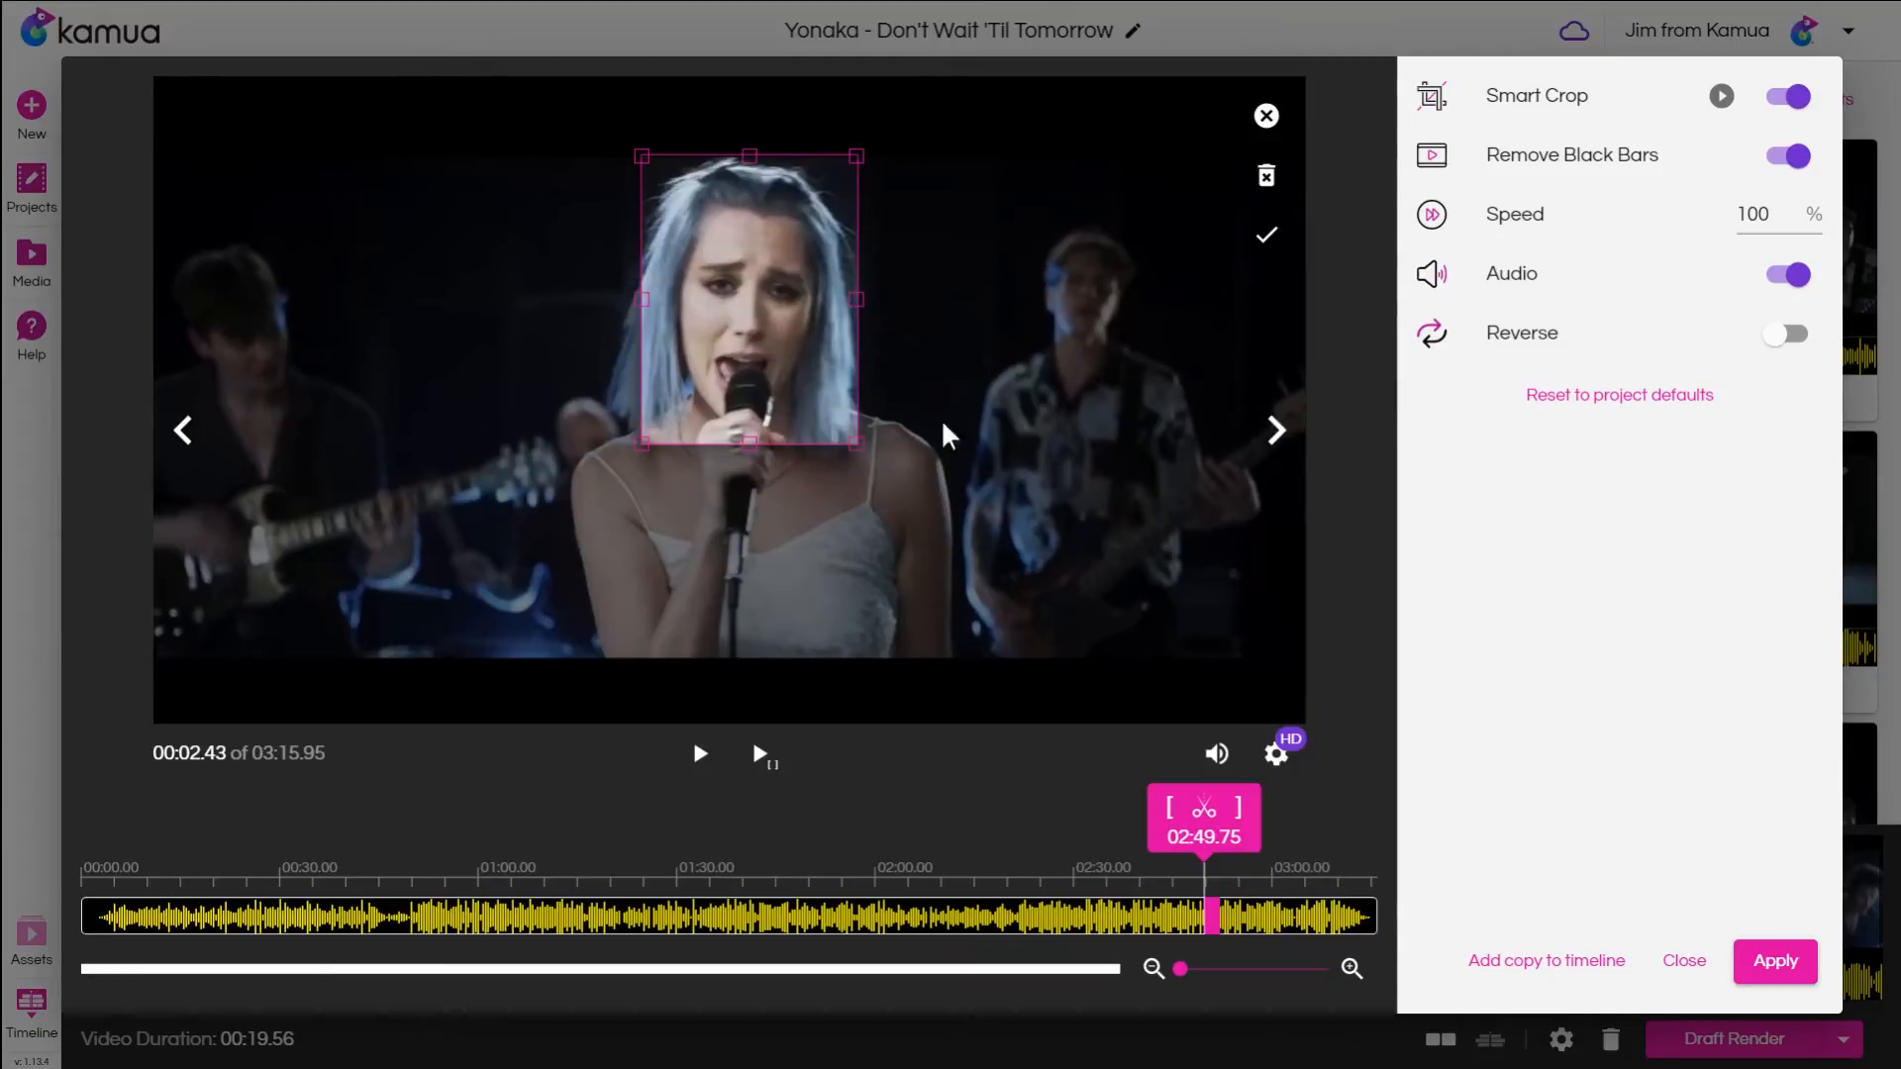
{"action": "left_click", "coordinate": [1267, 237]}
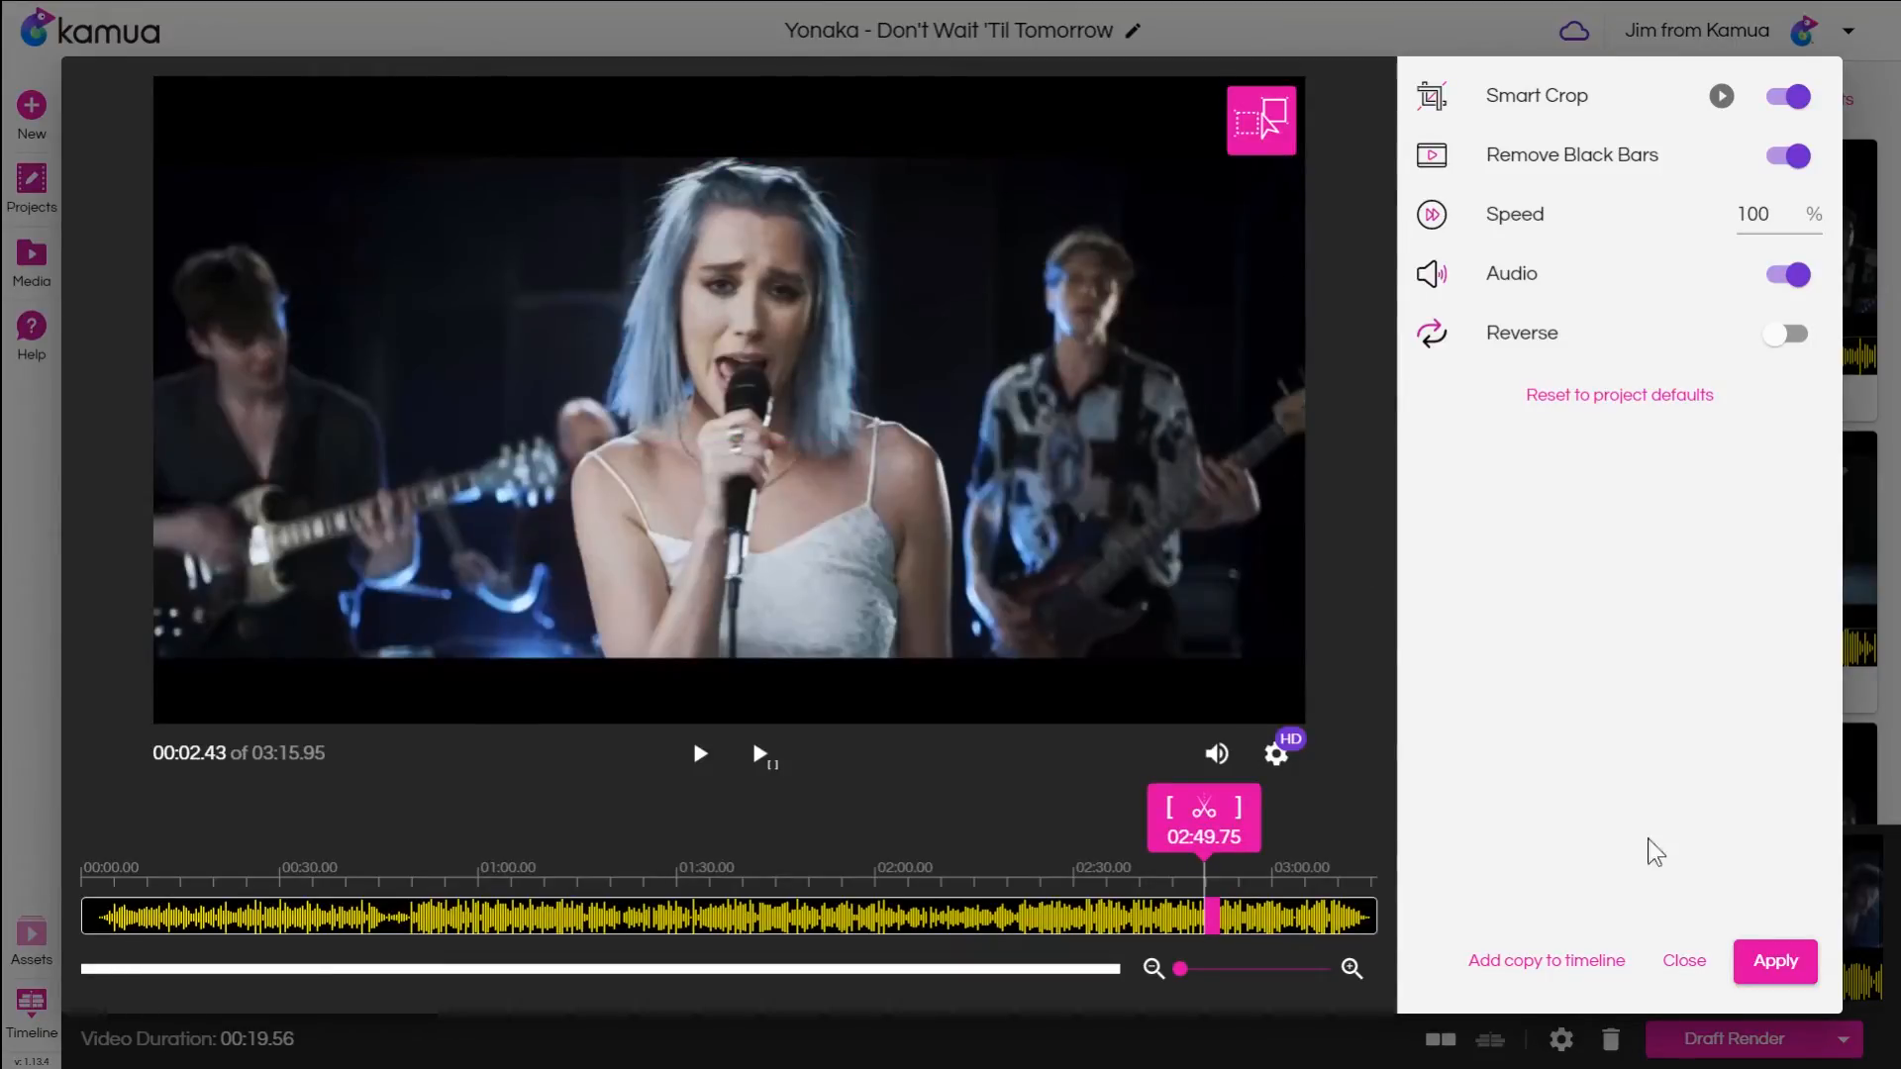
{"action": "left_click", "coordinate": [1788, 969]}
{"action": "left_click", "coordinate": [1684, 962]}
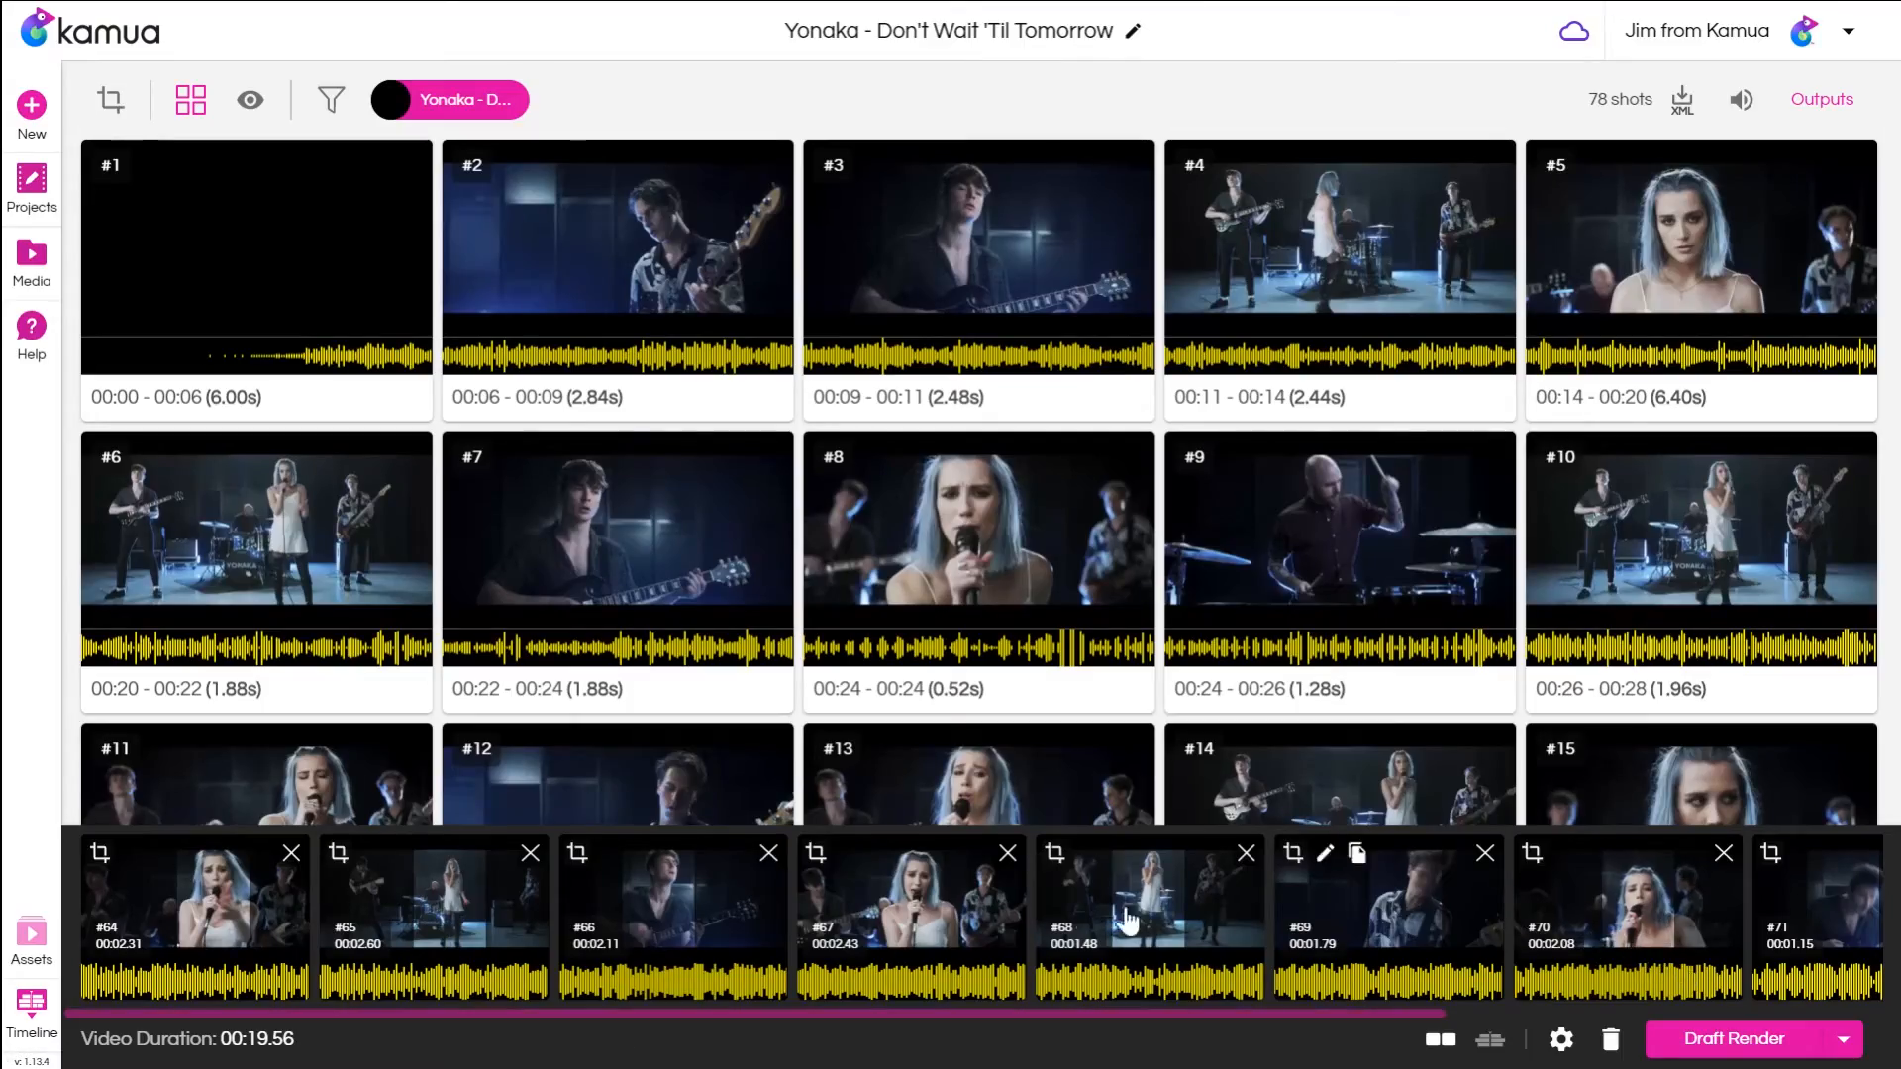
Set a custom Smart Crop track box around the guitarist's head and chest in the shot #66 timeline clip, and apply it.
{"action": "left_click", "coordinate": [721, 971]}
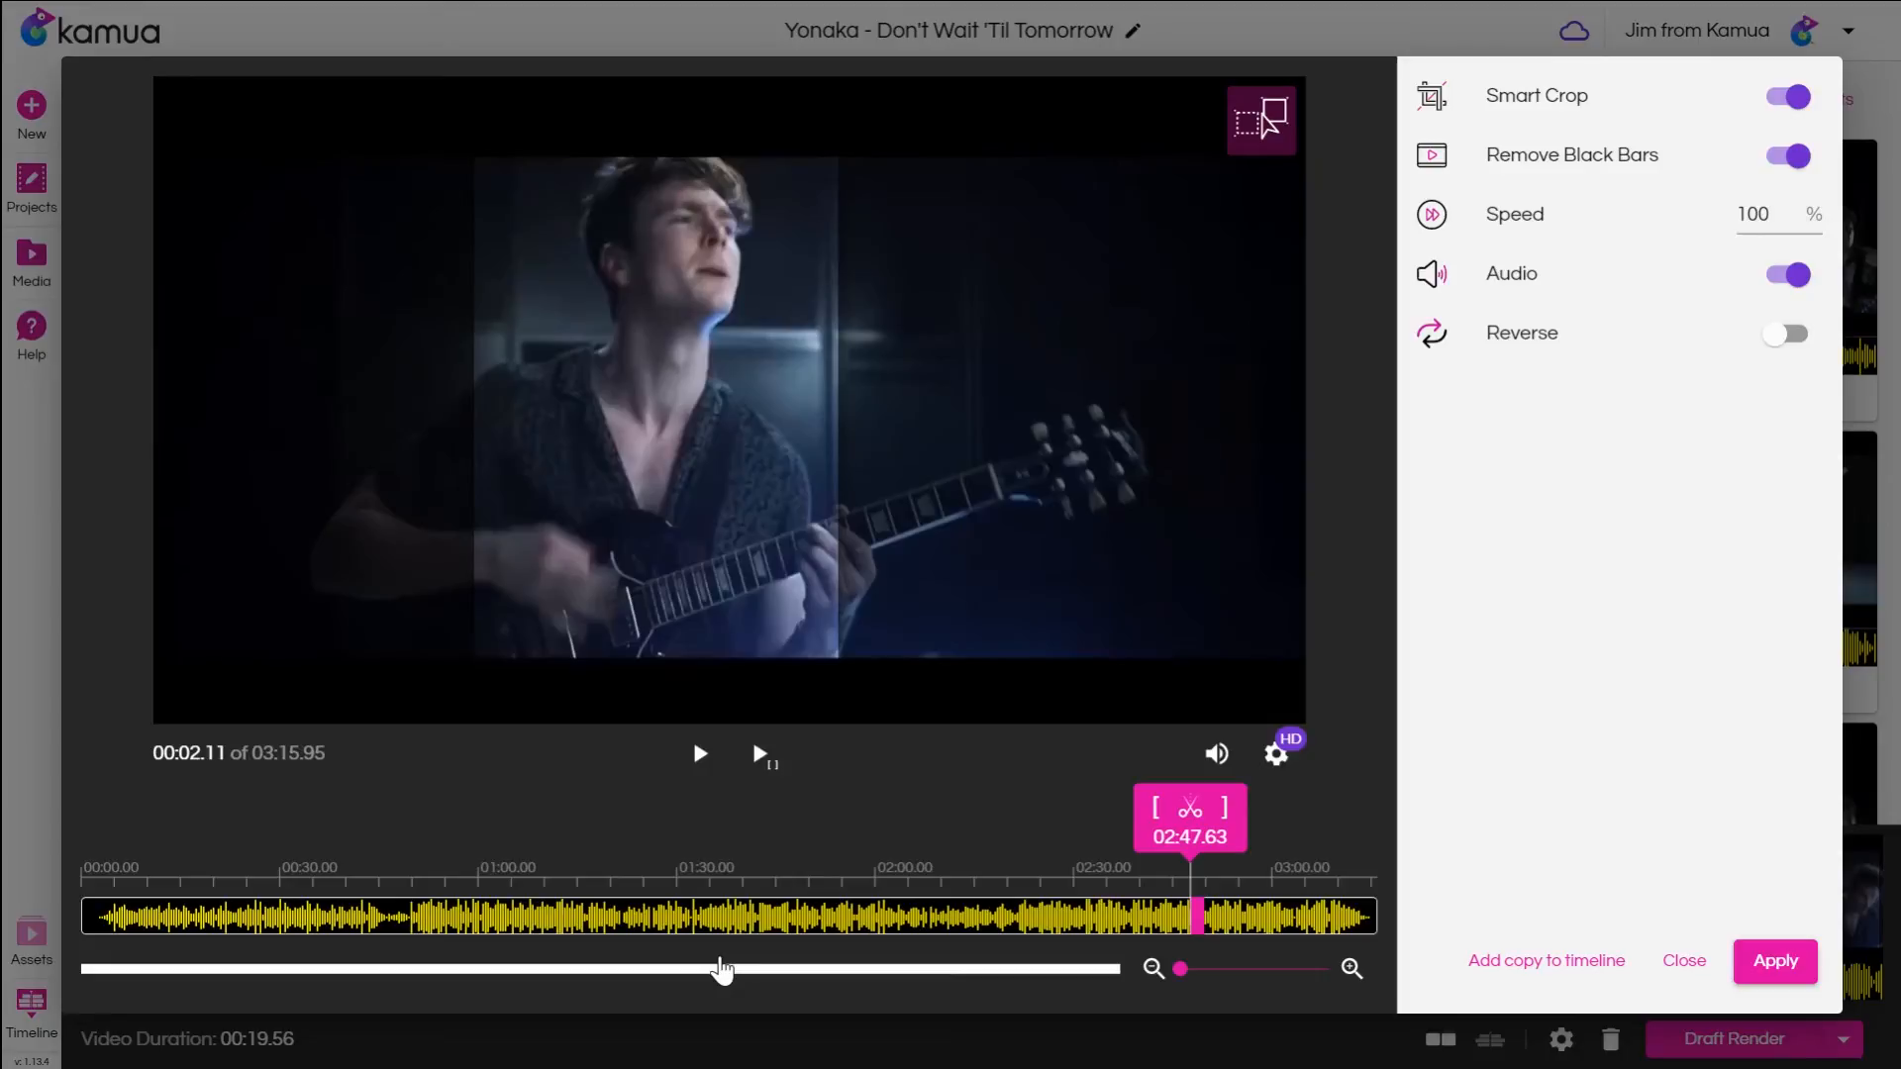
{"action": "left_click", "coordinate": [1261, 153]}
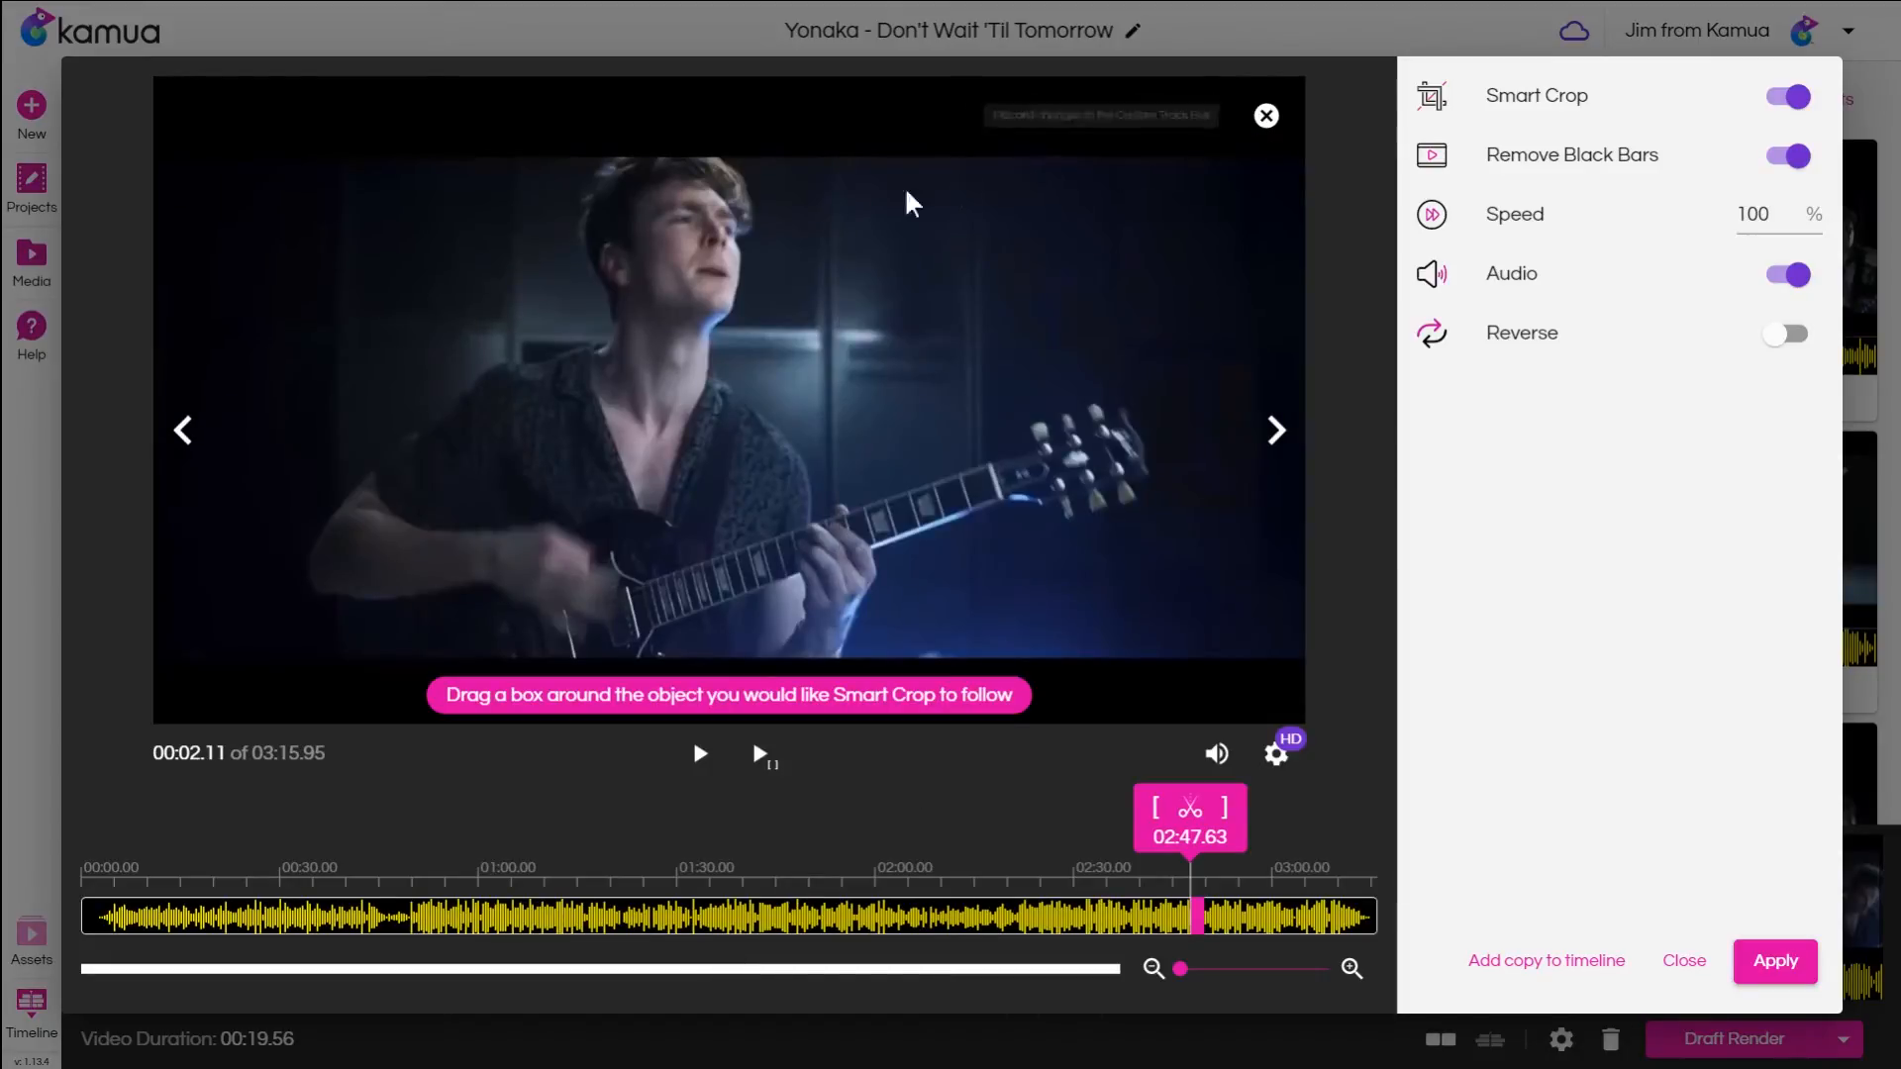
{"action": "left_click_drag", "start_coordinate": [594, 155], "coordinate": [754, 518]}
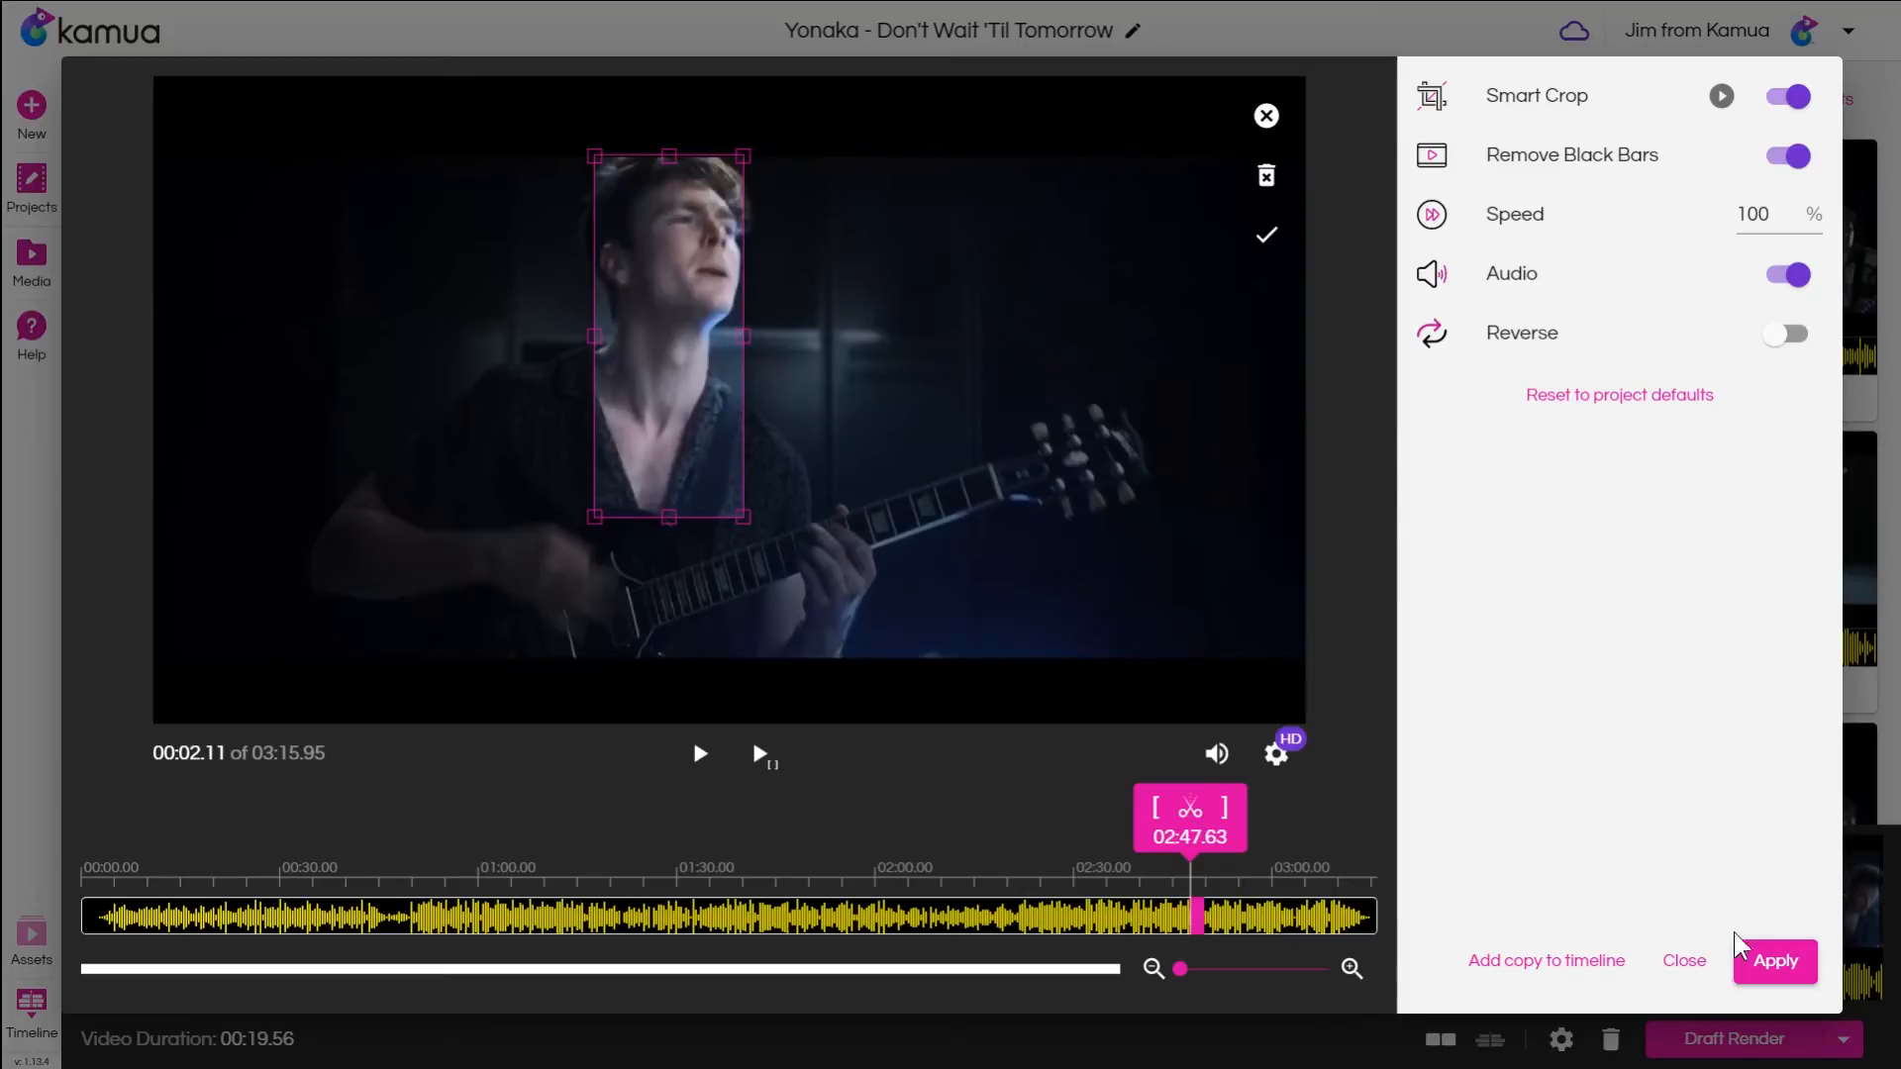
{"action": "left_click", "coordinate": [1762, 961]}
Set a custom Smart Crop track box around the head and torso of the musician in the shot #69 timeline clip, and apply it.
{"action": "left_click", "coordinate": [1453, 911]}
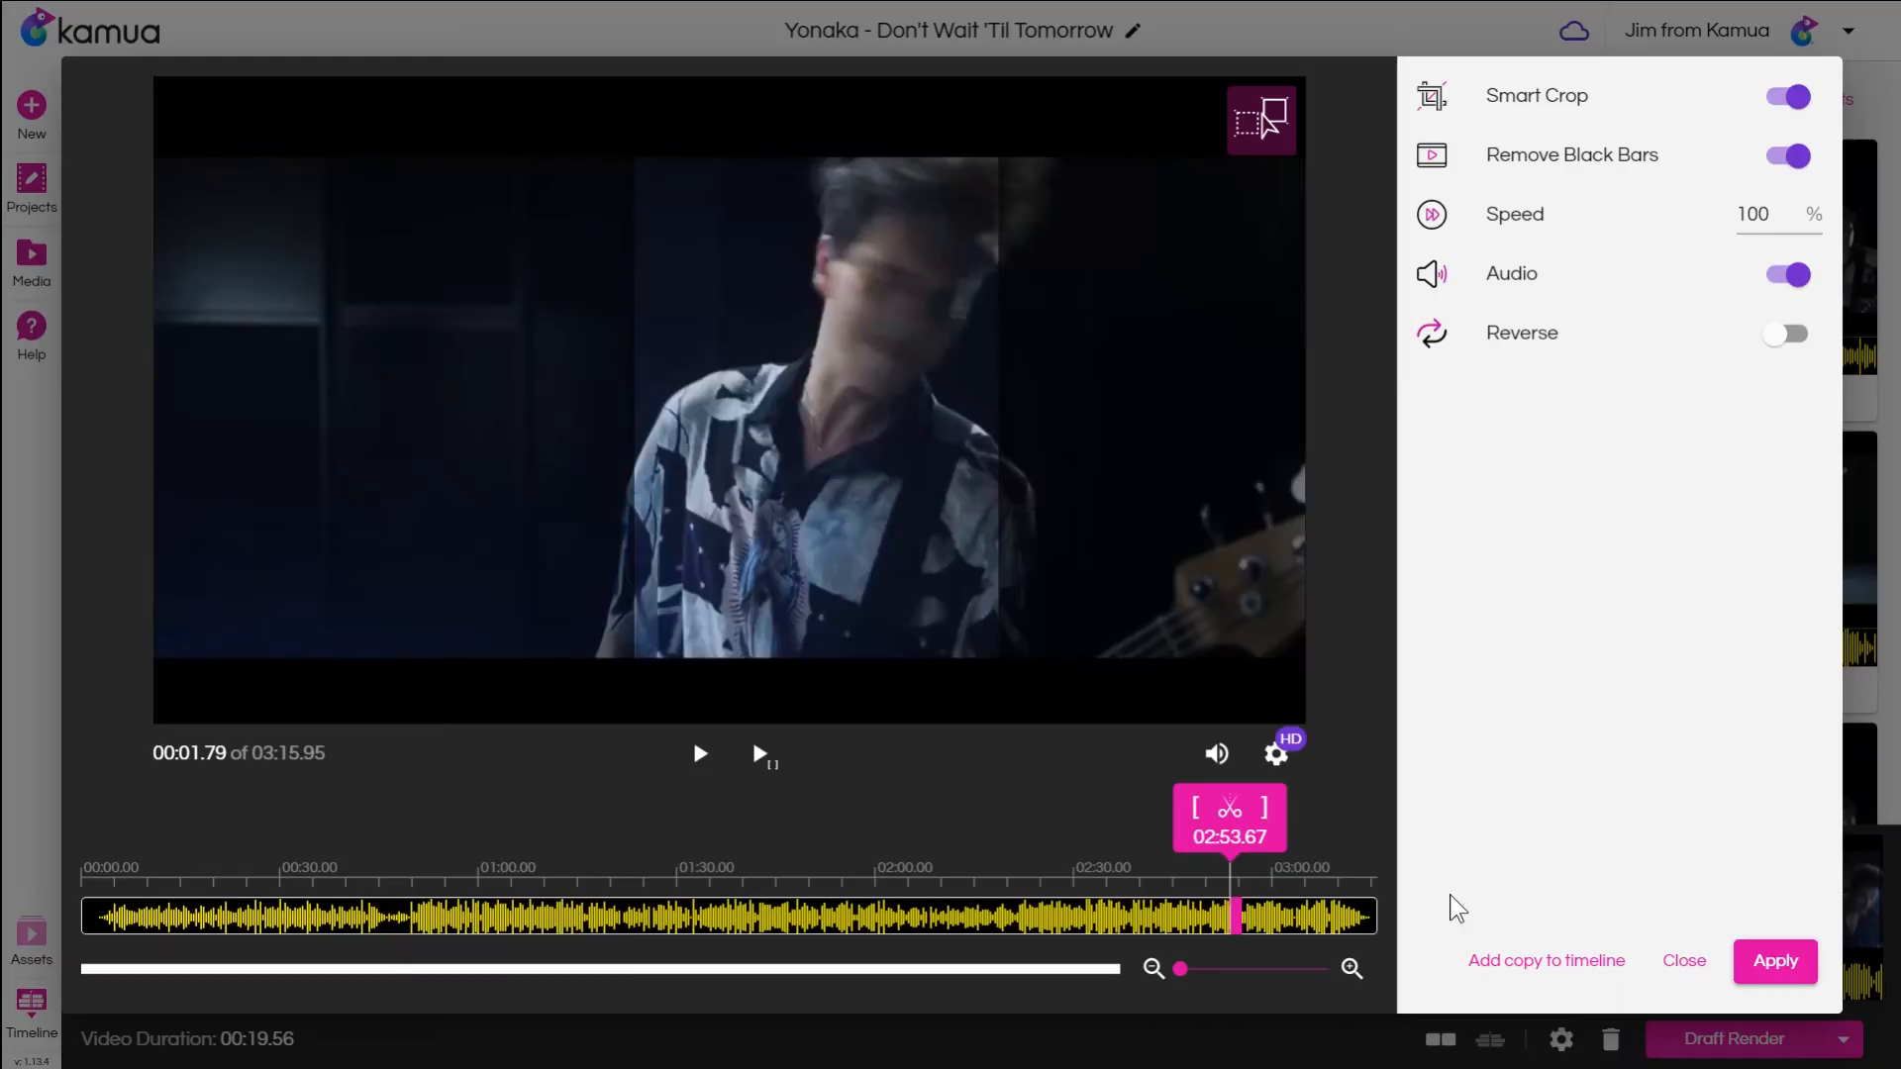
{"action": "left_click", "coordinate": [1261, 146]}
{"action": "left_click_drag", "start_coordinate": [594, 158], "coordinate": [1053, 653]}
{"action": "left_click", "coordinate": [1773, 960]}
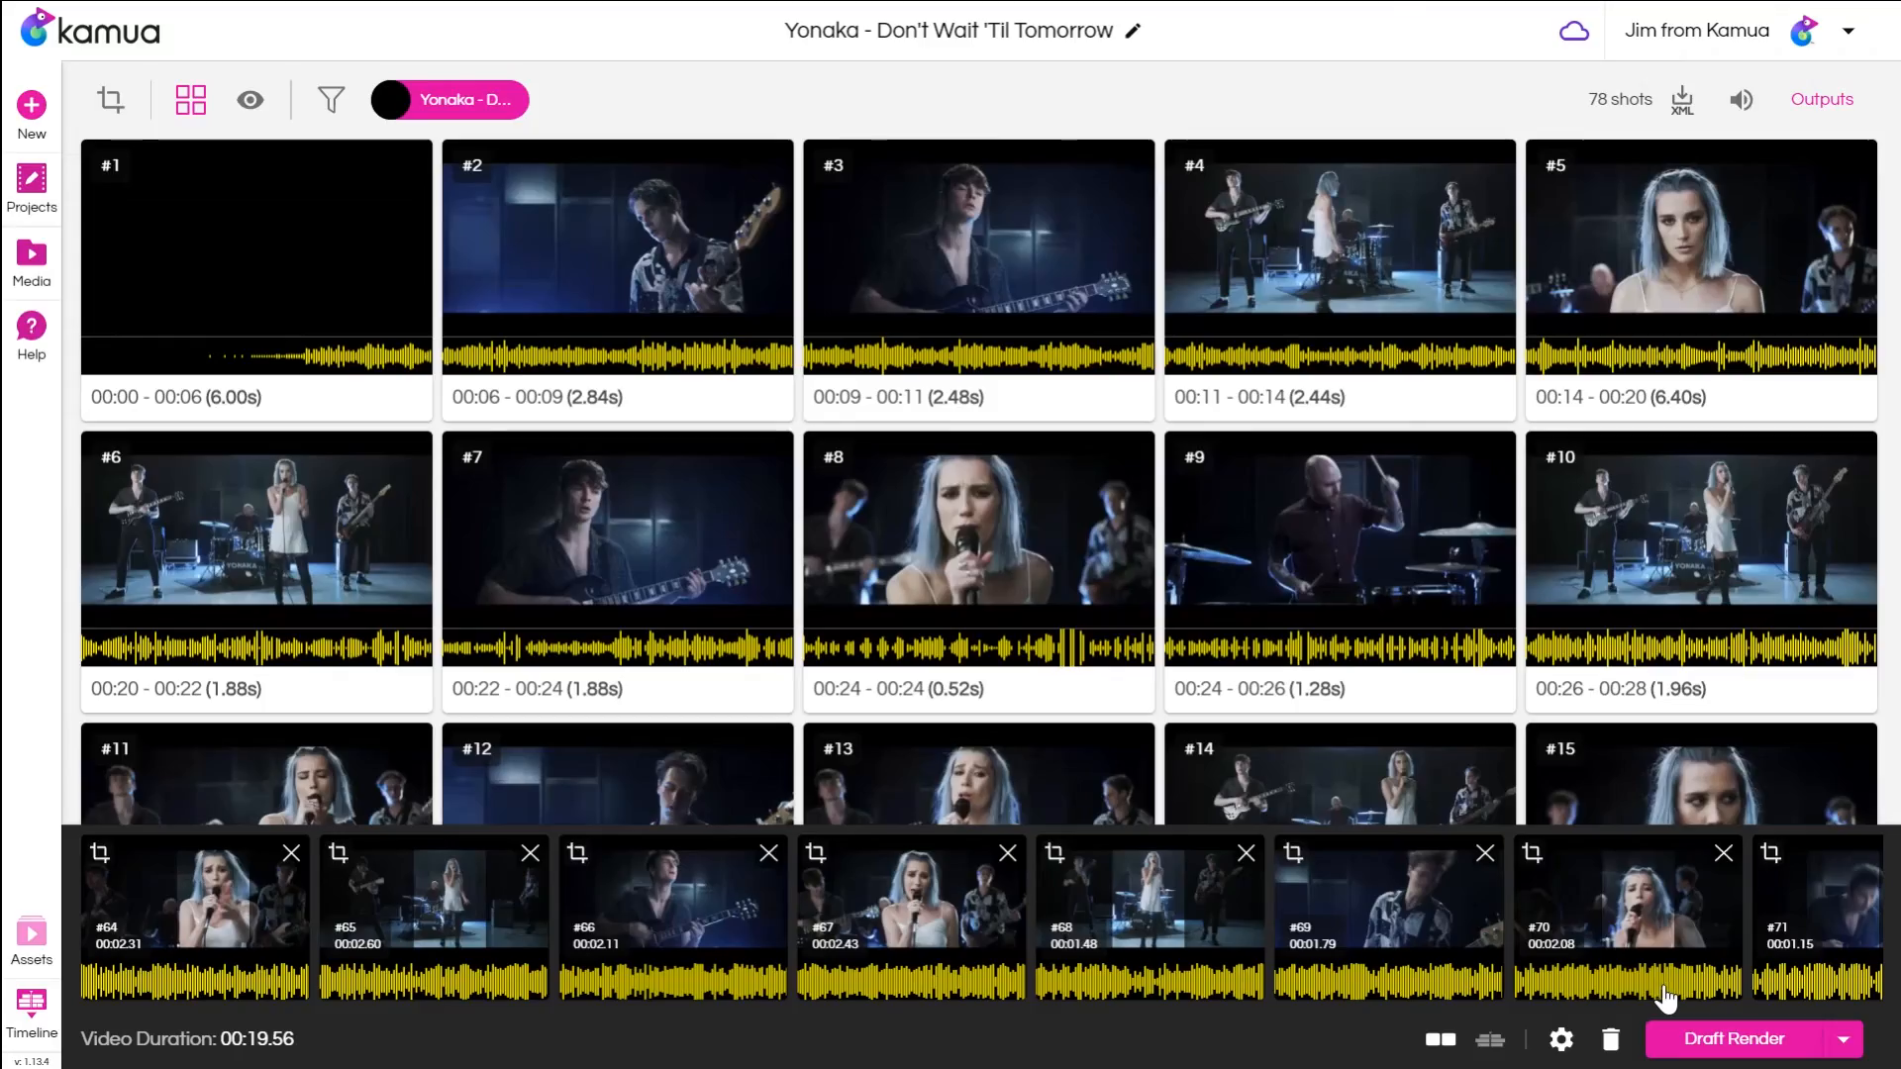
Render the timeline as a full version instead of a Draft Render, and play the new portrait output.
{"action": "left_click", "coordinate": [1836, 1039]}
{"action": "left_click", "coordinate": [1730, 993]}
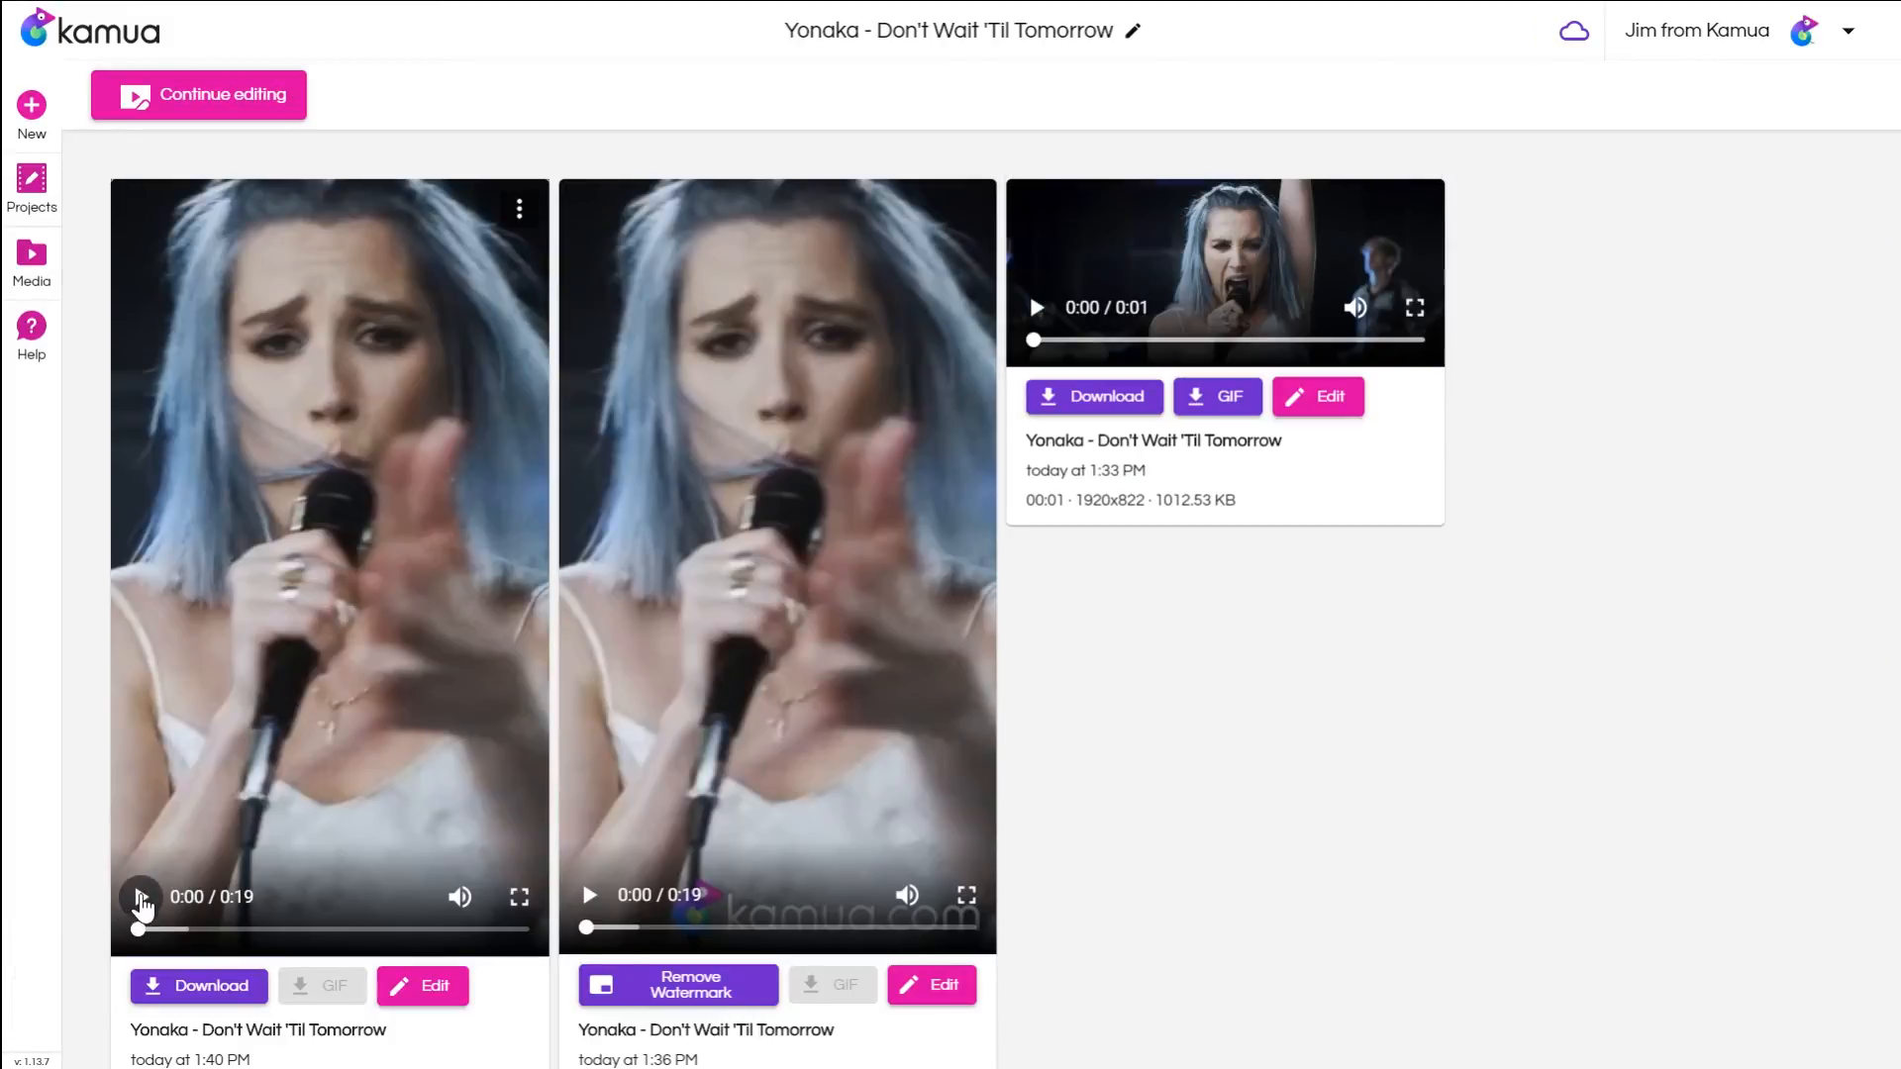
{"action": "left_click", "coordinate": [141, 899]}
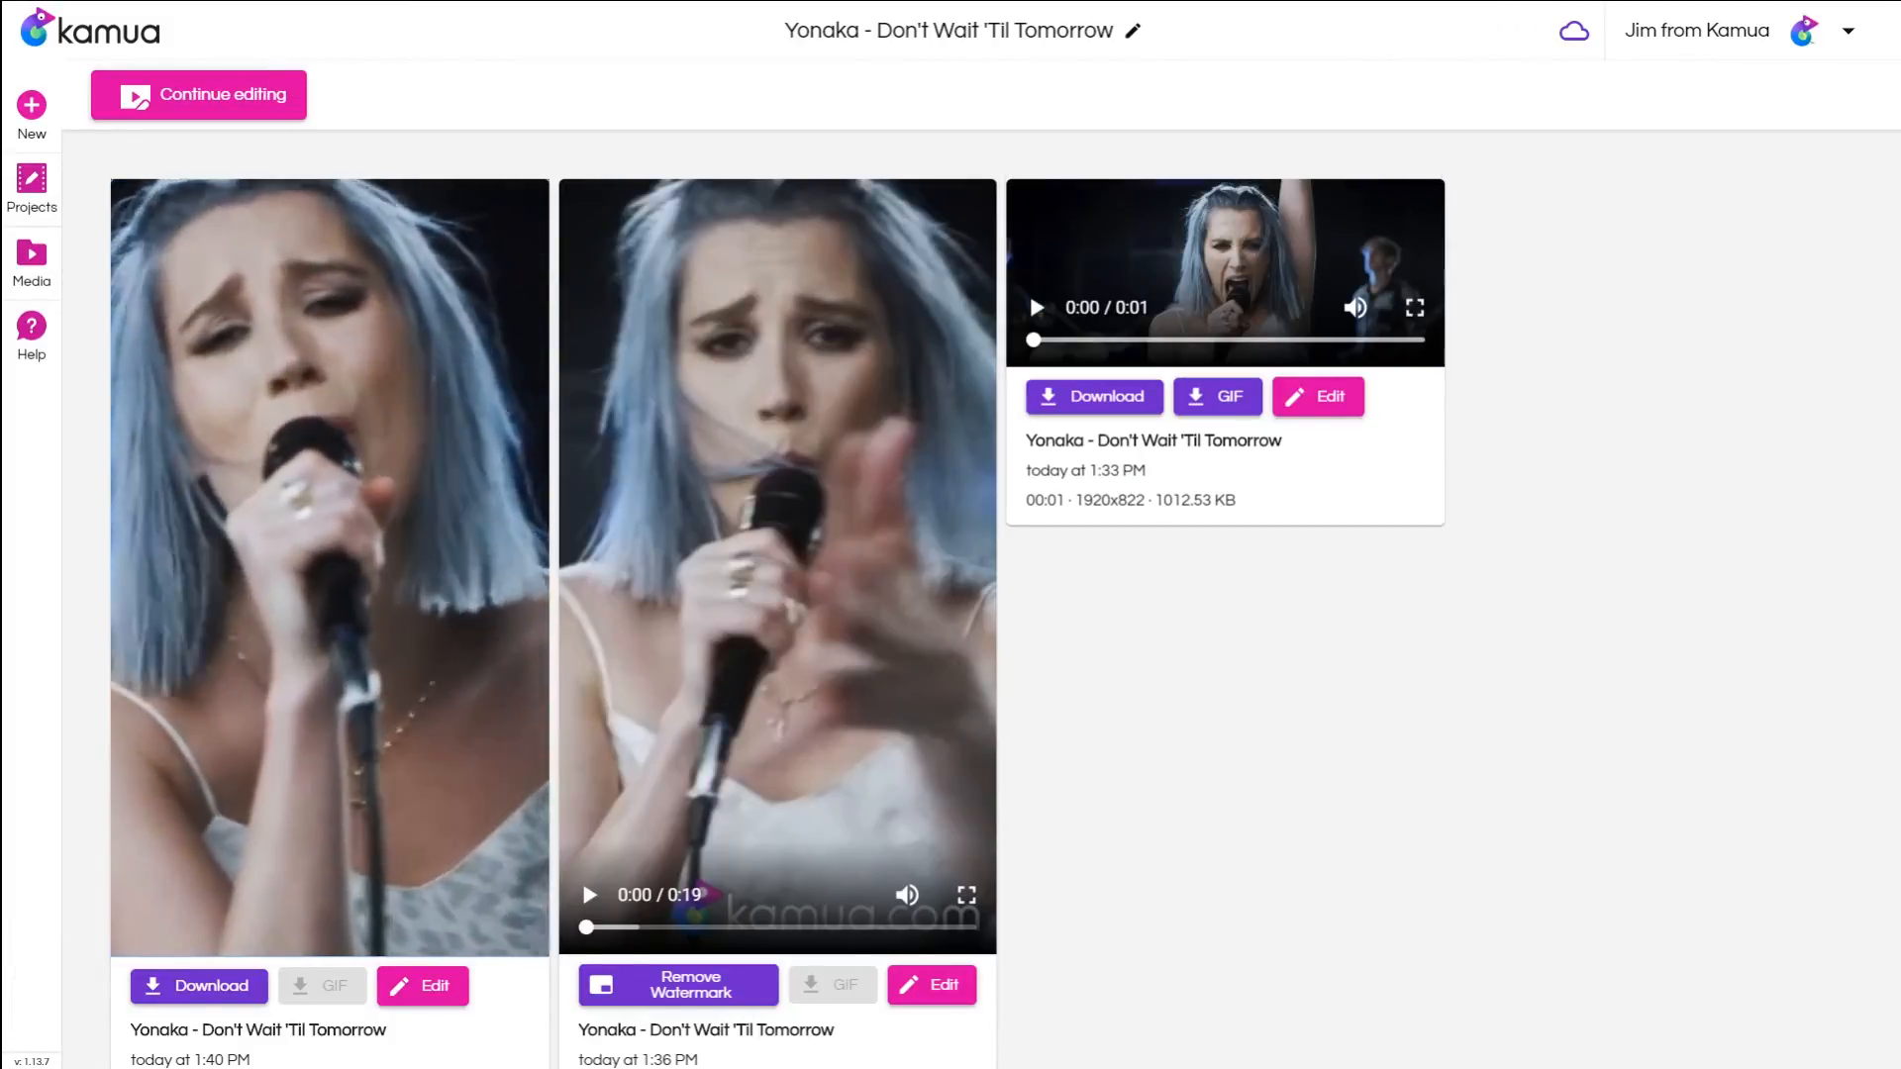